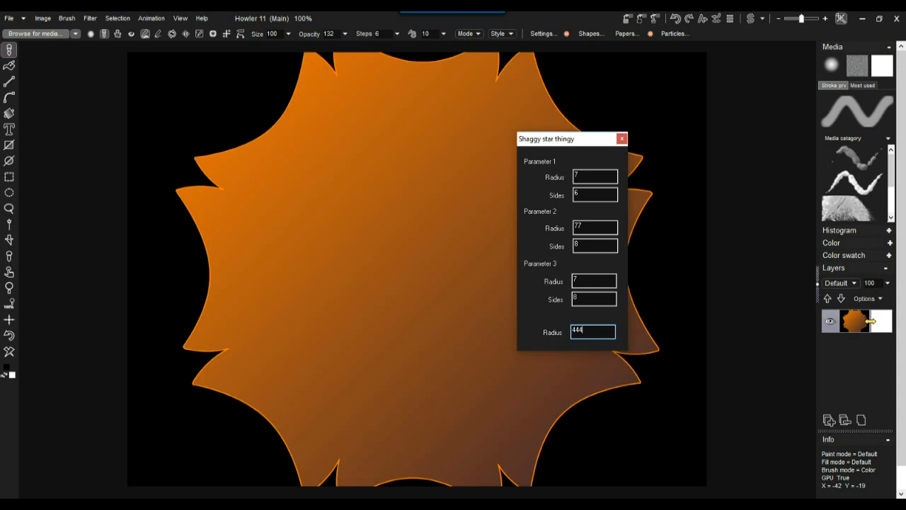
Step: Set the shaggy star's overall radius to 333 and finish the shape
{"action": "type", "text": "333"}
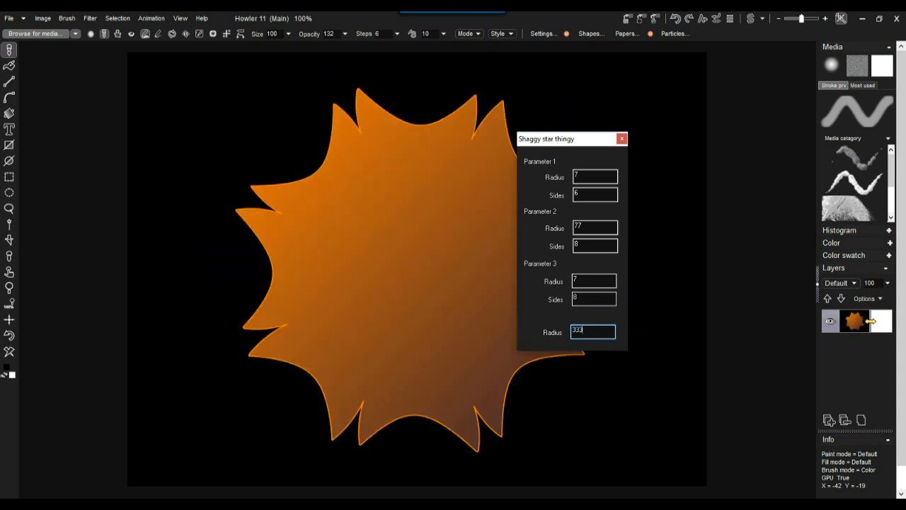
{"action": "key", "text": "Return"}
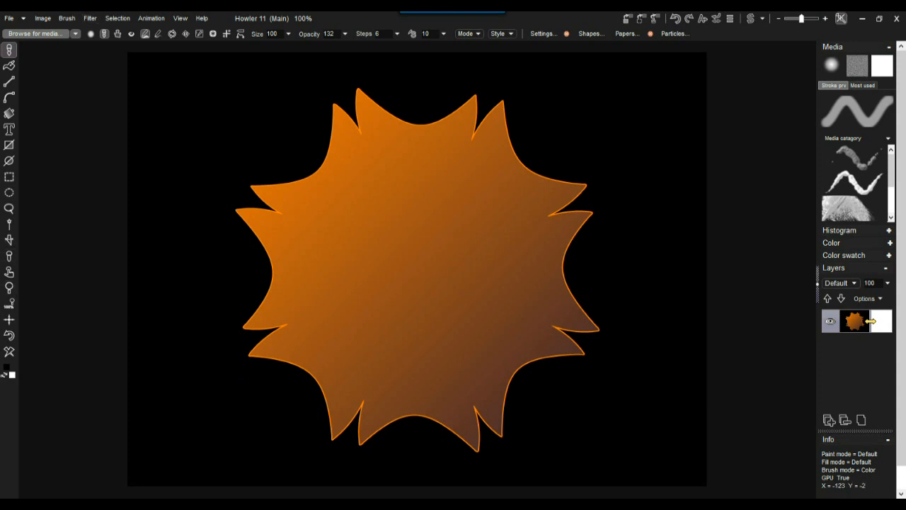
Step: Select the orange star shape on the black canvas with the magic wand
{"action": "left_click", "coordinate": [117, 18]}
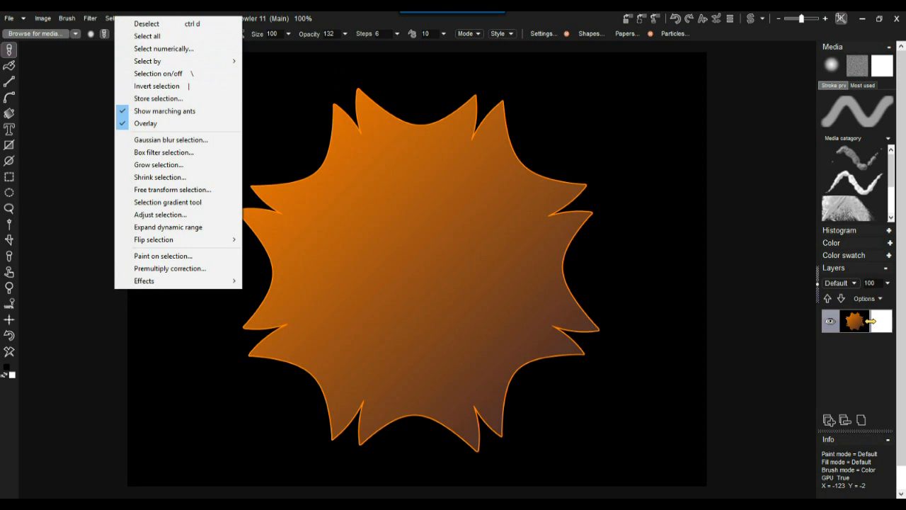
{"action": "left_click", "coordinate": [9, 224]}
{"action": "left_click", "coordinate": [286, 107]}
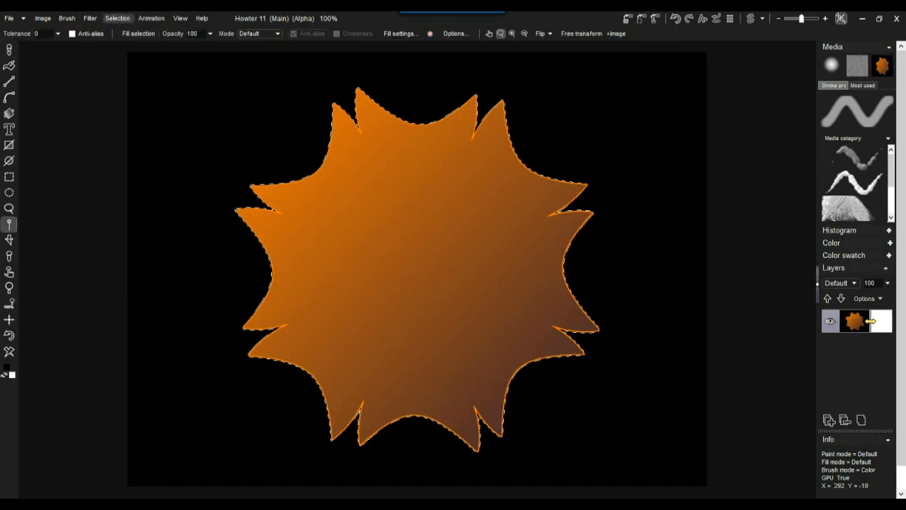
Step: Store the star selection as an alpha and move its window clear of the artwork
{"action": "left_click", "coordinate": [117, 18]}
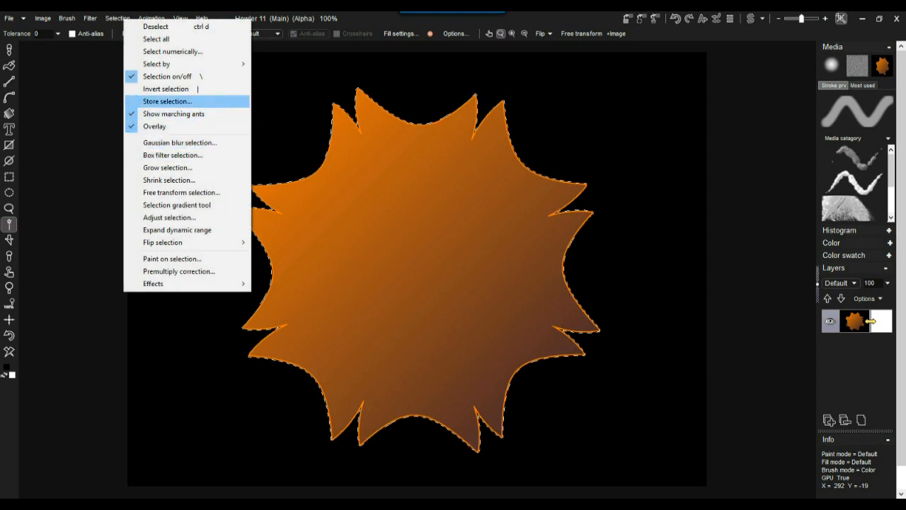
{"action": "left_click", "coordinate": [167, 101]}
{"action": "left_click_drag", "start_coordinate": [701, 371], "coordinate": [96, 86]}
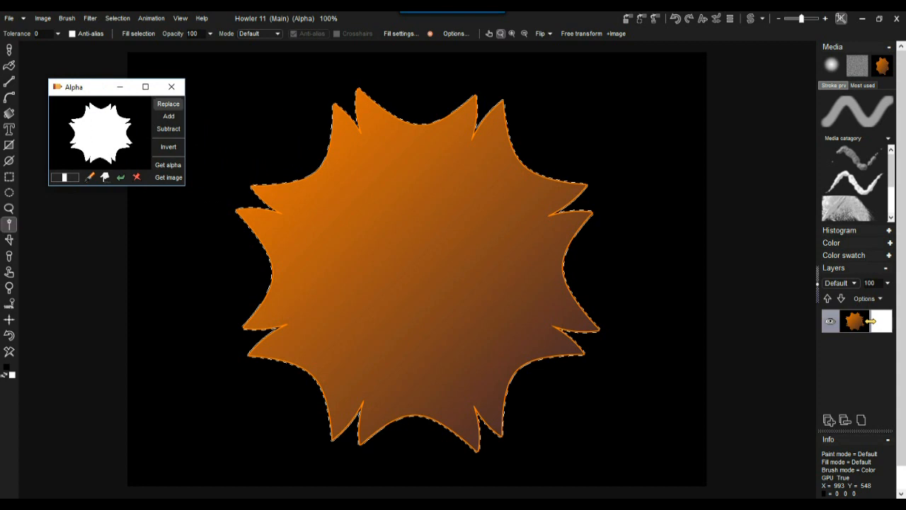
Step: Replace the active selection with the inverted stored alpha, and invert and reapply it to get the star selection back
{"action": "left_click", "coordinate": [168, 146]}
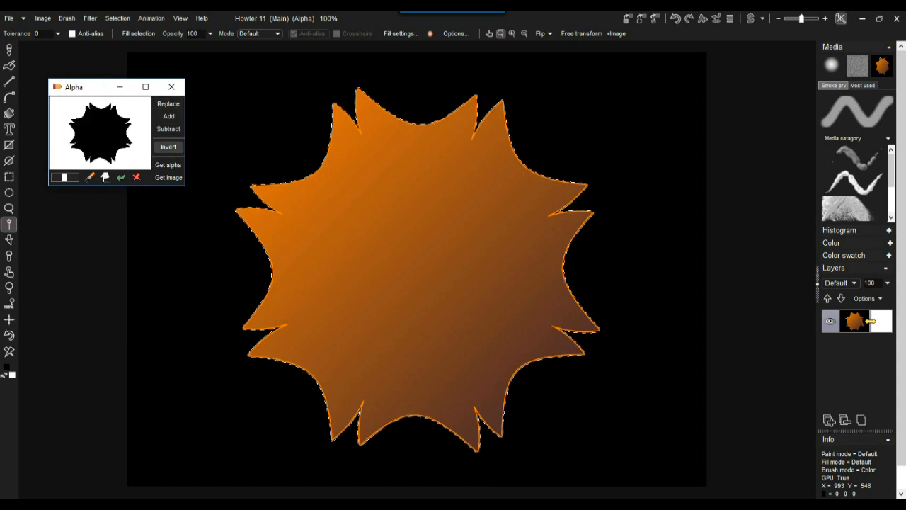
{"action": "left_click", "coordinate": [169, 104]}
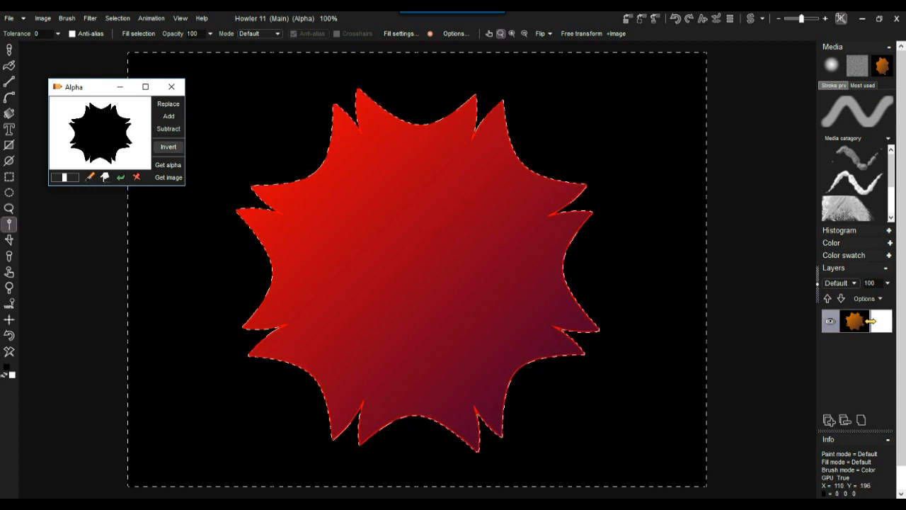
{"action": "left_click", "coordinate": [168, 146]}
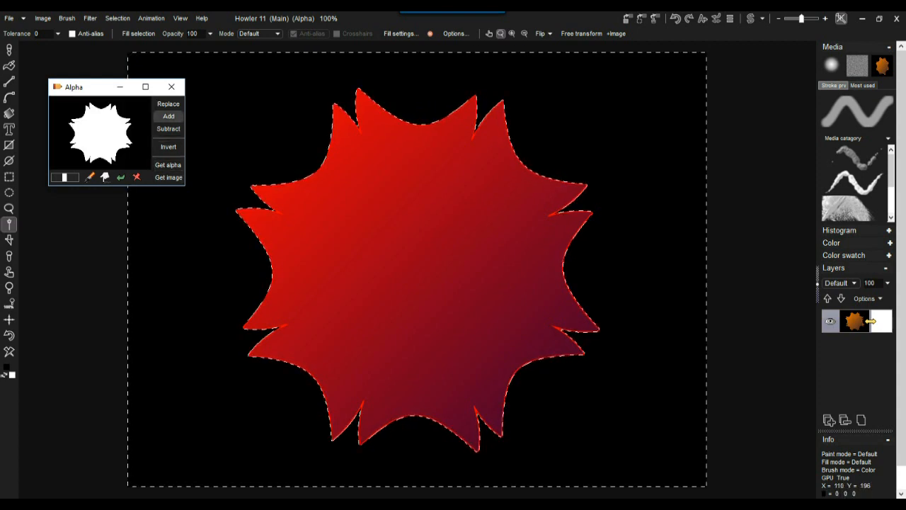
{"action": "left_click", "coordinate": [169, 105]}
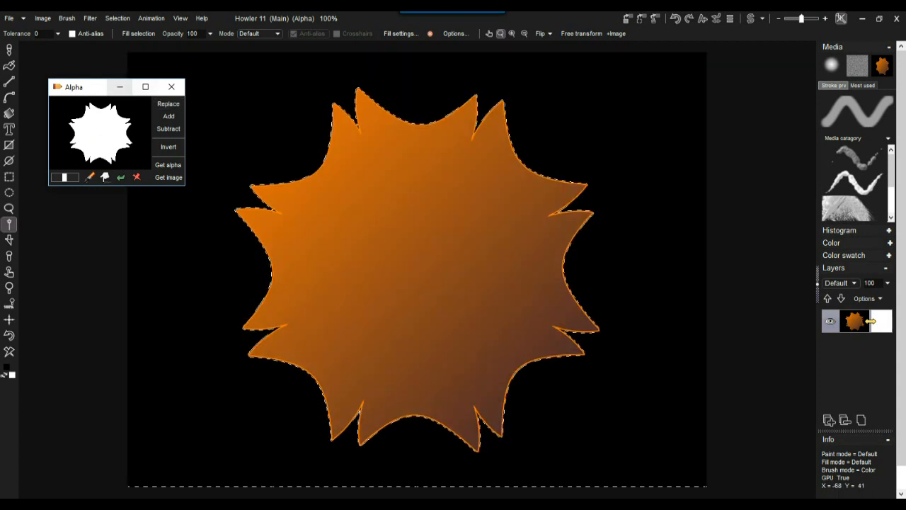
Step: Move the Alpha window lower and set up the circular gradient tool with the green gradient, Highlights01.grd index 4
{"action": "left_click_drag", "start_coordinate": [76, 87], "coordinate": [67, 277]}
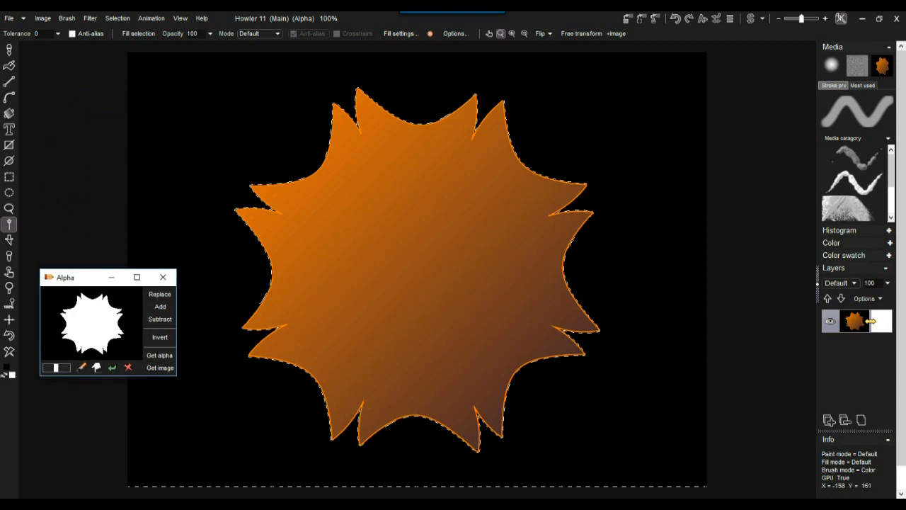
{"action": "left_click", "coordinate": [8, 113]}
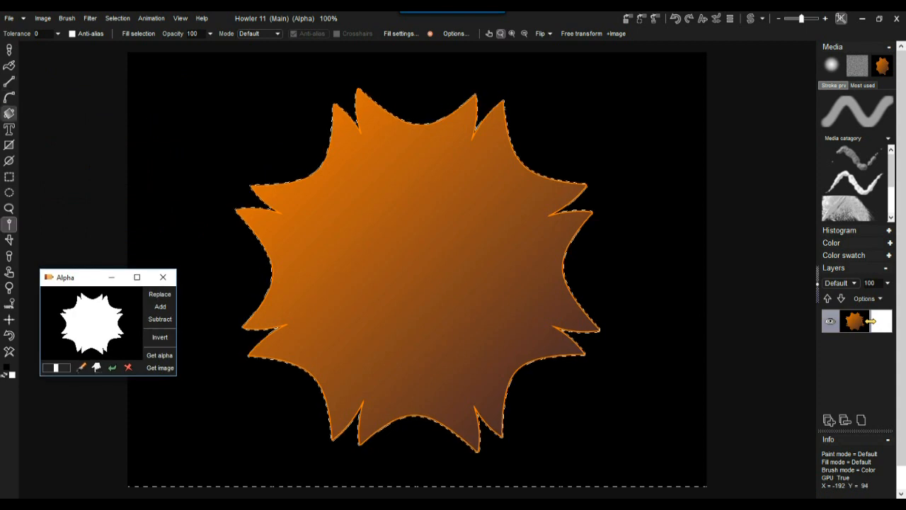
{"action": "right_click", "coordinate": [9, 113]}
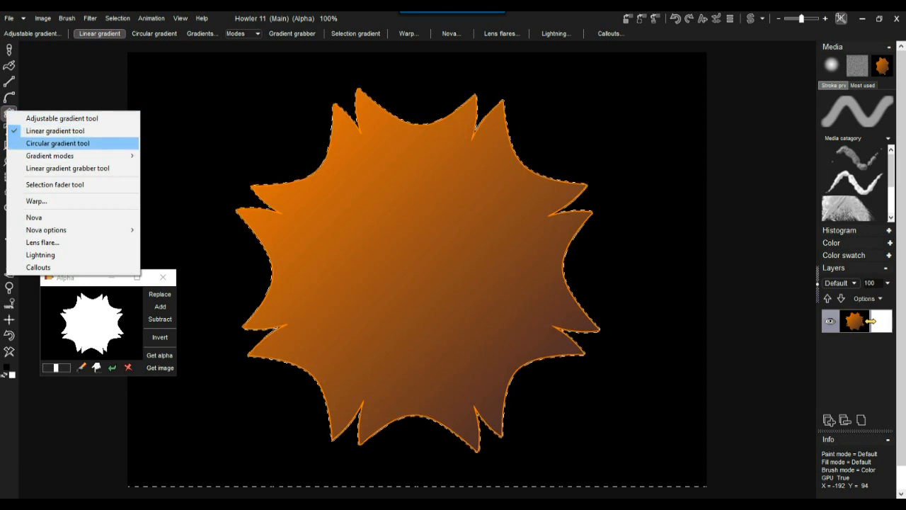
{"action": "left_click", "coordinate": [57, 143]}
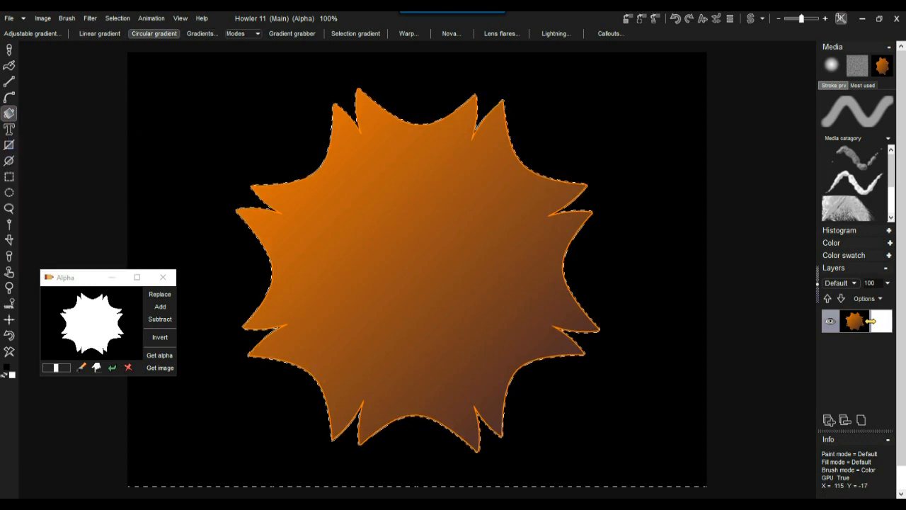
{"action": "left_click", "coordinate": [201, 33]}
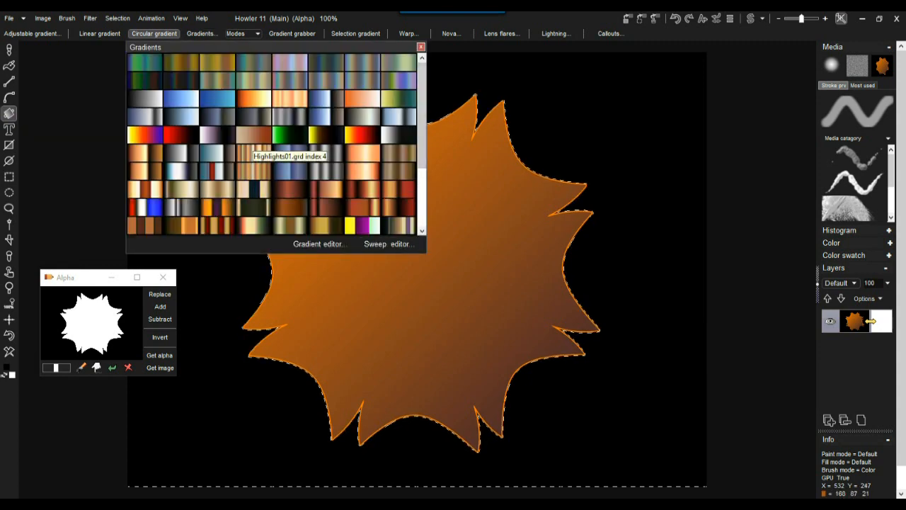
{"action": "left_click", "coordinate": [422, 47]}
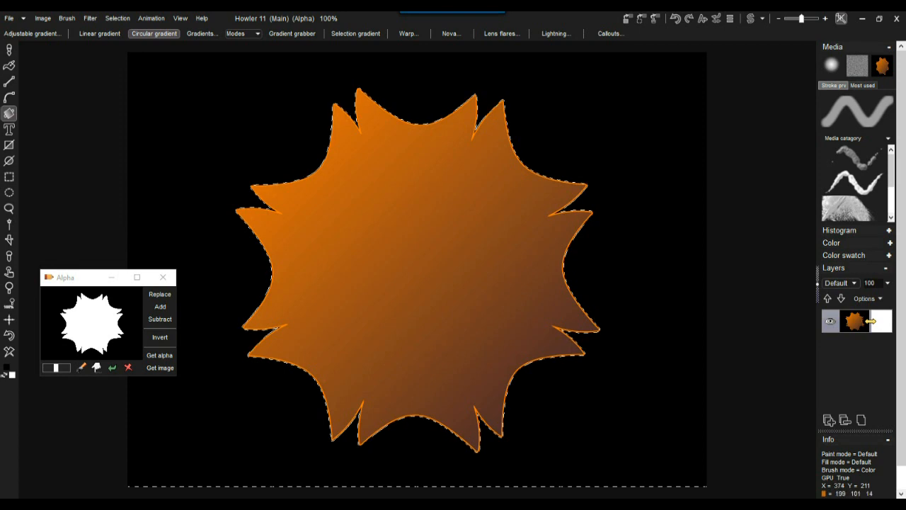
Step: Fill the selected star with the green circular gradient, placing the bright centre near the star's lower-right points
{"action": "left_click_drag", "start_coordinate": [329, 159], "coordinate": [466, 319]}
{"action": "left_click_drag", "start_coordinate": [559, 432], "coordinate": [571, 437]}
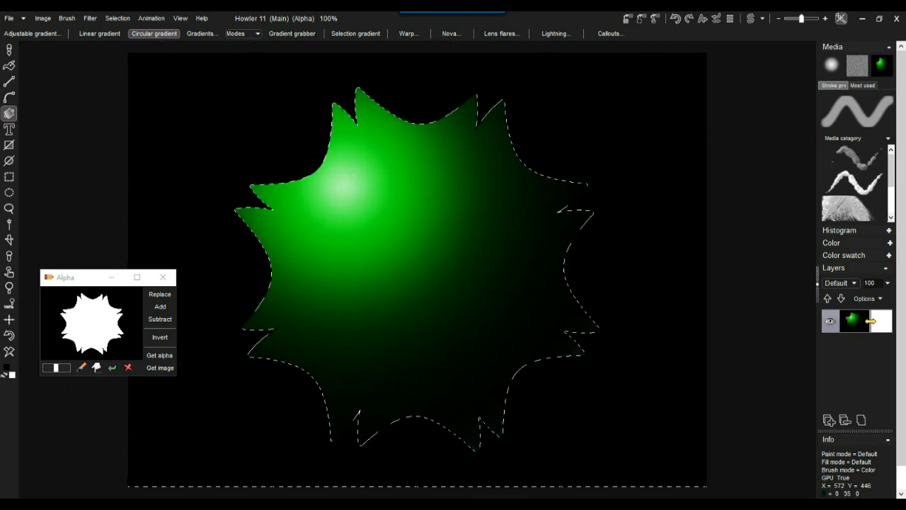
{"action": "left_click_drag", "start_coordinate": [590, 405], "coordinate": [471, 255]}
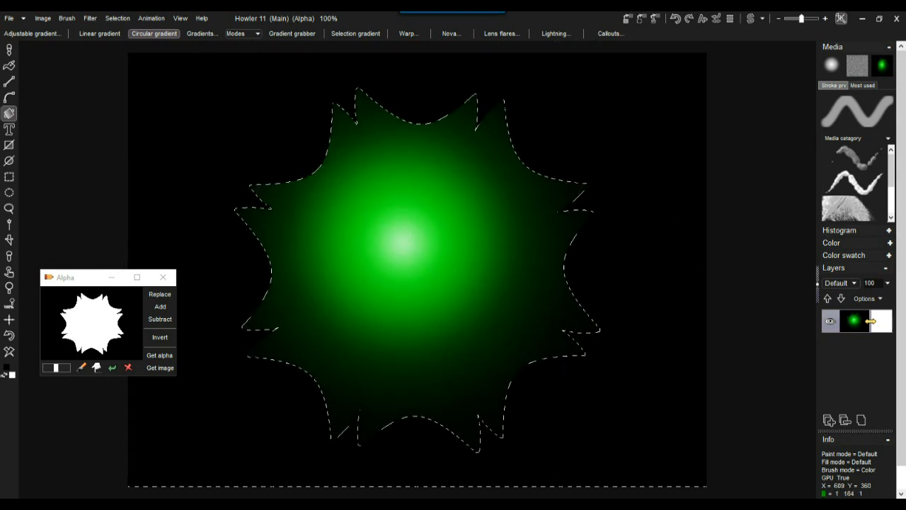
{"action": "left_click_drag", "start_coordinate": [385, 267], "coordinate": [229, 60]}
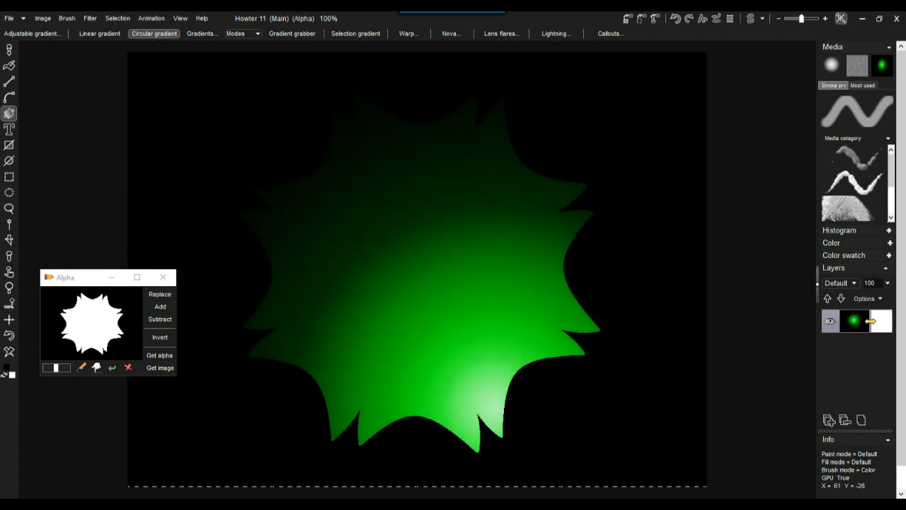
{"action": "left_click_drag", "start_coordinate": [162, 78], "coordinate": [162, 79]}
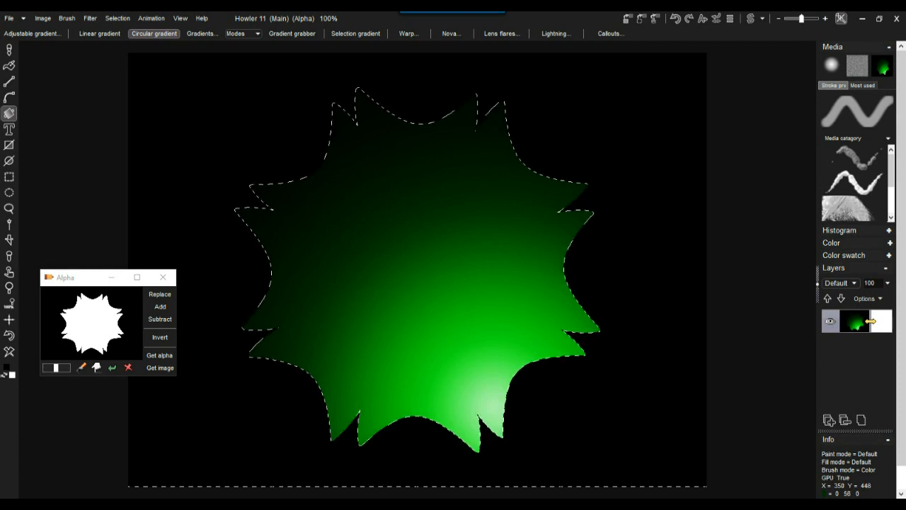
Step: Pick up the selected green star as a brush and store a managed copy of it
{"action": "left_click", "coordinate": [67, 17]}
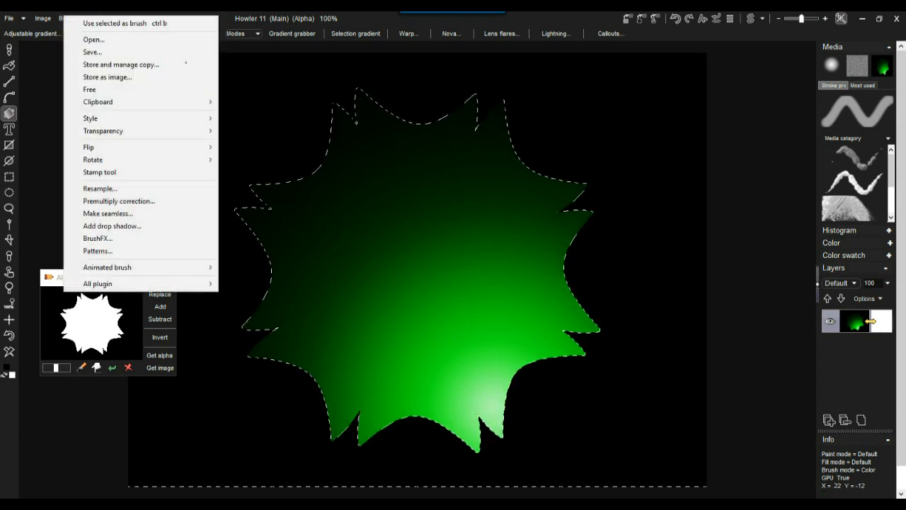
{"action": "left_click", "coordinate": [125, 22]}
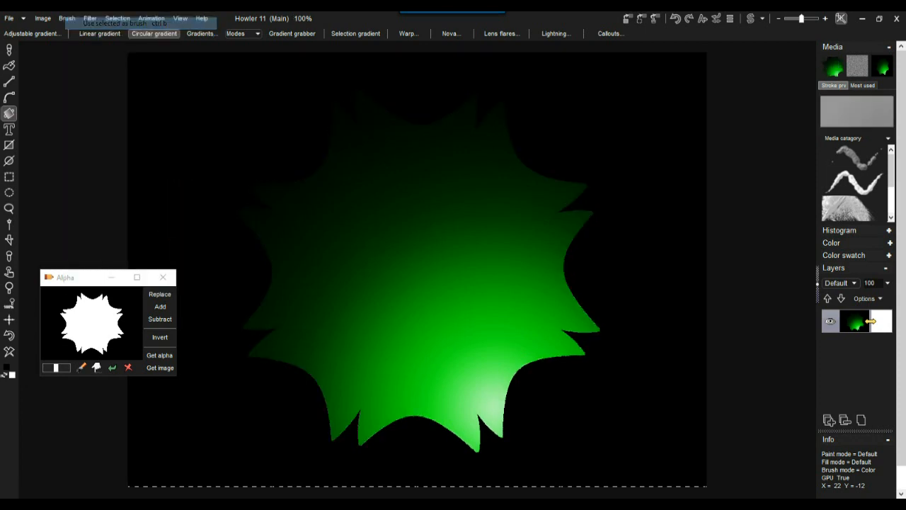
{"action": "left_click", "coordinate": [67, 17]}
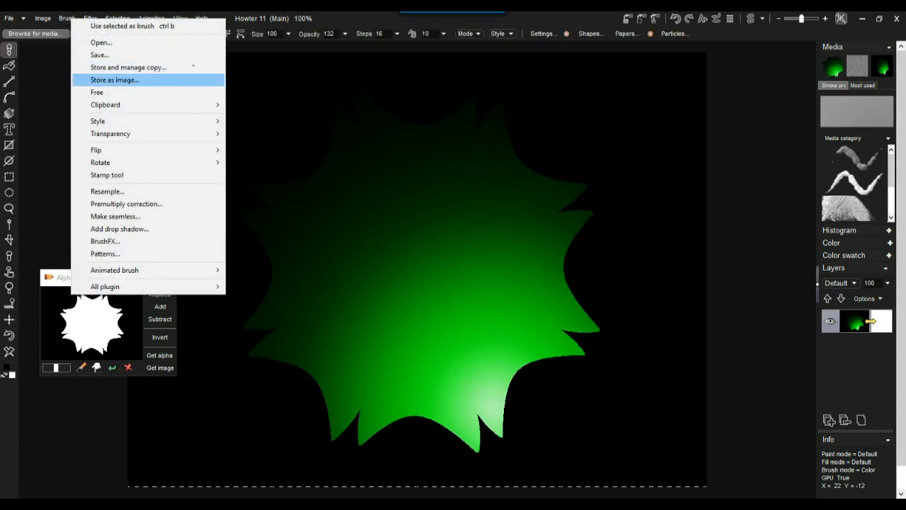
{"action": "left_click", "coordinate": [192, 66]}
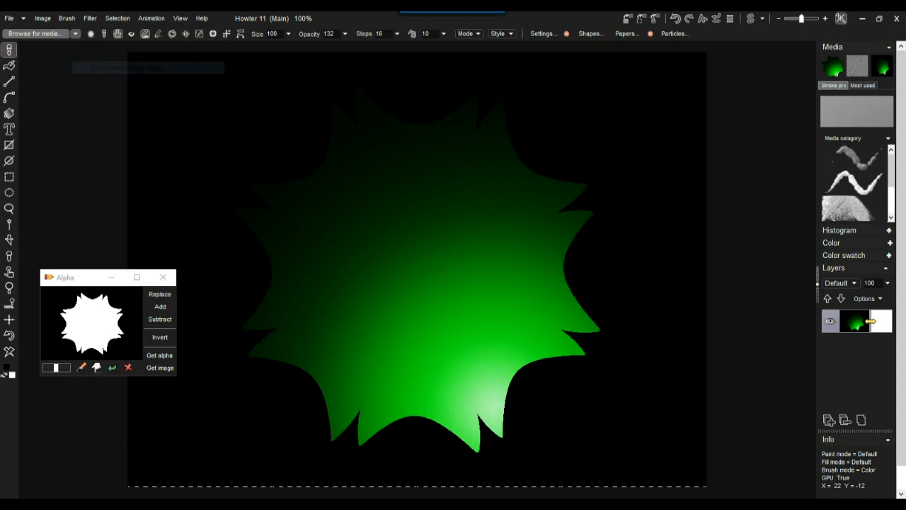
{"action": "left_click_drag", "start_coordinate": [83, 214], "coordinate": [85, 78]}
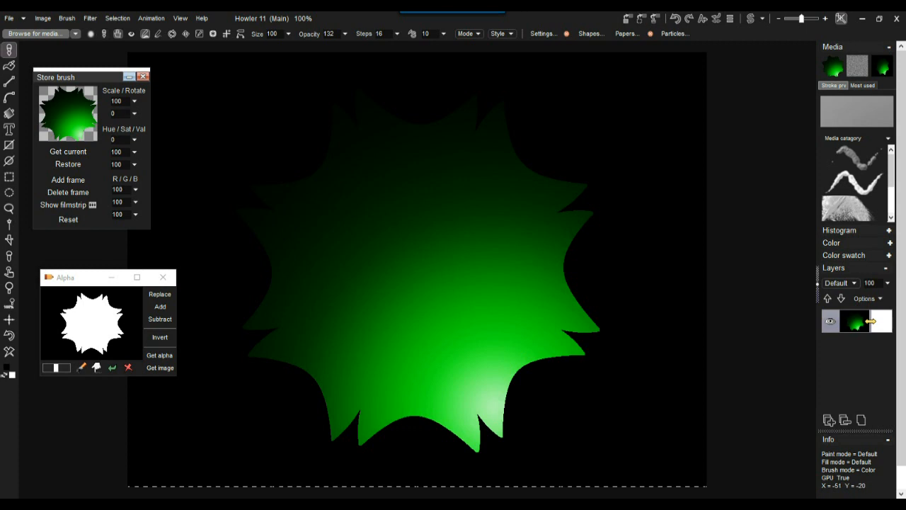
Step: Turn on the brush preview and test the star brush with strokes back and forth across the canvas
{"action": "left_click", "coordinate": [131, 34]}
{"action": "left_click_drag", "start_coordinate": [336, 245], "coordinate": [595, 279]}
{"action": "left_click_drag", "start_coordinate": [596, 244], "coordinate": [334, 181]}
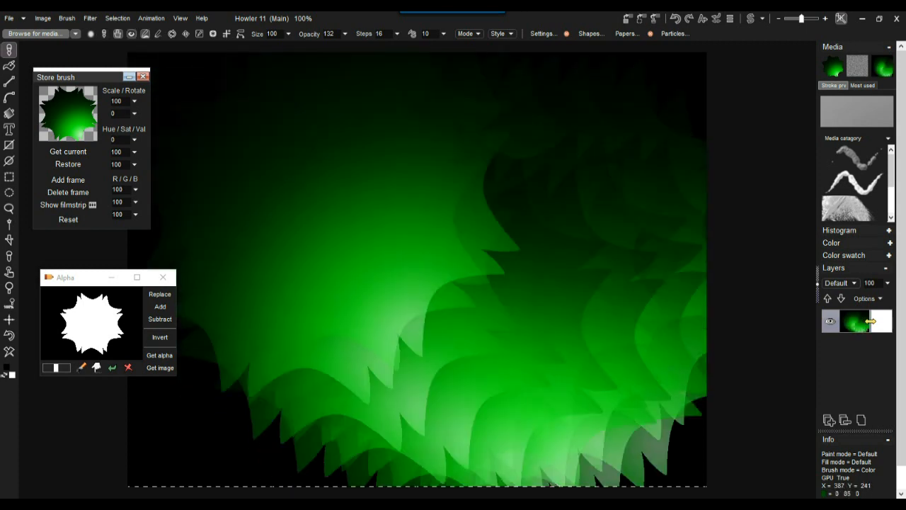
Step: Clear the canvas to white and set the brush opacity to 255
{"action": "scroll", "coordinate": [394, 173], "scroll_direction": "down", "scroll_amount": 3}
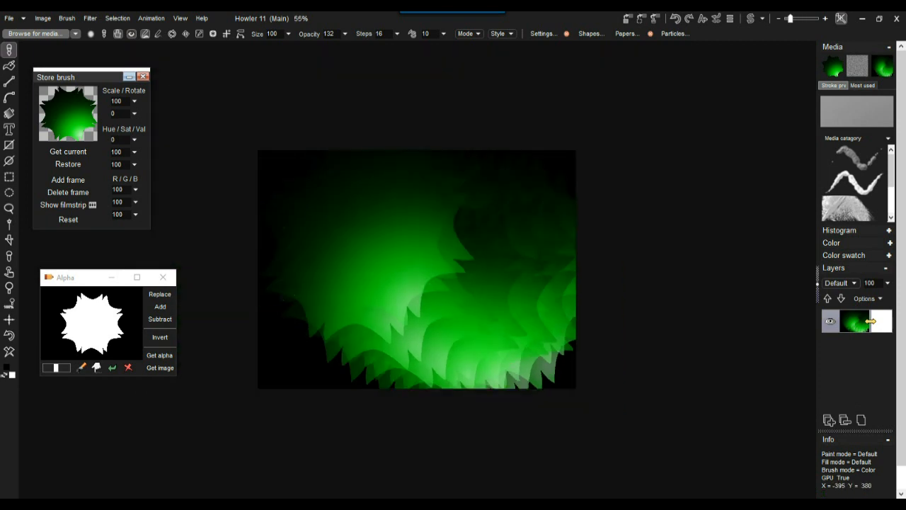
{"action": "left_click", "coordinate": [9, 351]}
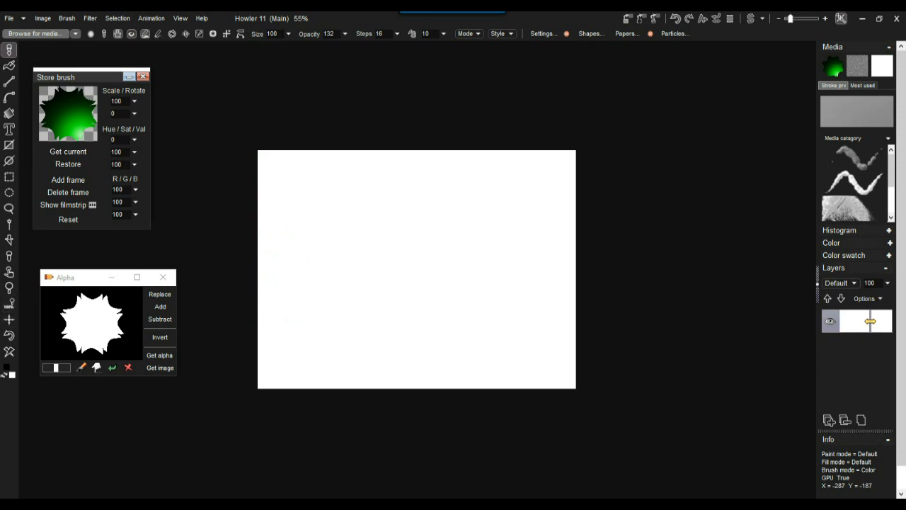
{"action": "left_click", "coordinate": [345, 33]}
{"action": "left_click_drag", "start_coordinate": [318, 48], "coordinate": [365, 49]}
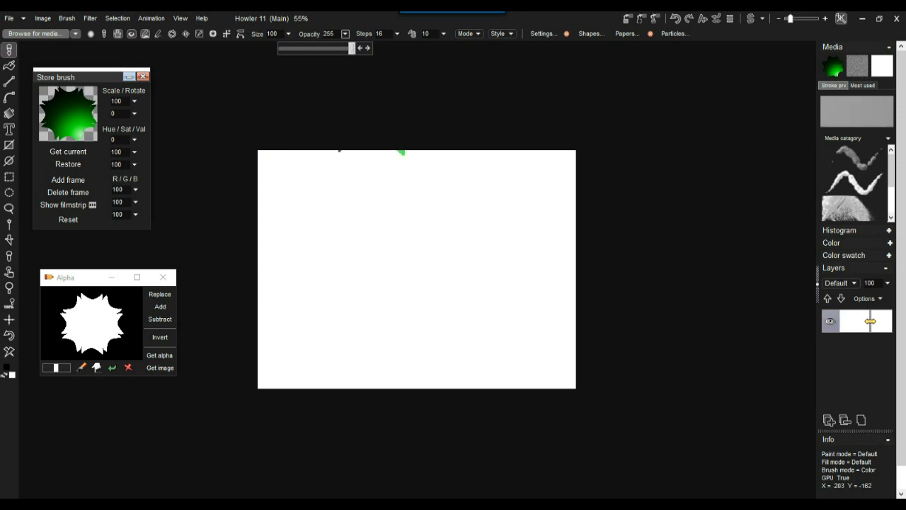
Step: Paint overlapping green stars over most of the white canvas with the star brush
{"action": "left_click", "coordinate": [332, 188]}
{"action": "left_click", "coordinate": [503, 303]}
{"action": "mouse_move", "coordinate": [459, 303]}
{"action": "left_mouse_down"}
{"action": "mouse_move", "coordinate": [387, 313]}
{"action": "mouse_move", "coordinate": [534, 343]}
{"action": "mouse_move", "coordinate": [388, 206]}
{"action": "mouse_move", "coordinate": [305, 244]}
{"action": "mouse_move", "coordinate": [471, 327]}
{"action": "left_mouse_up"}
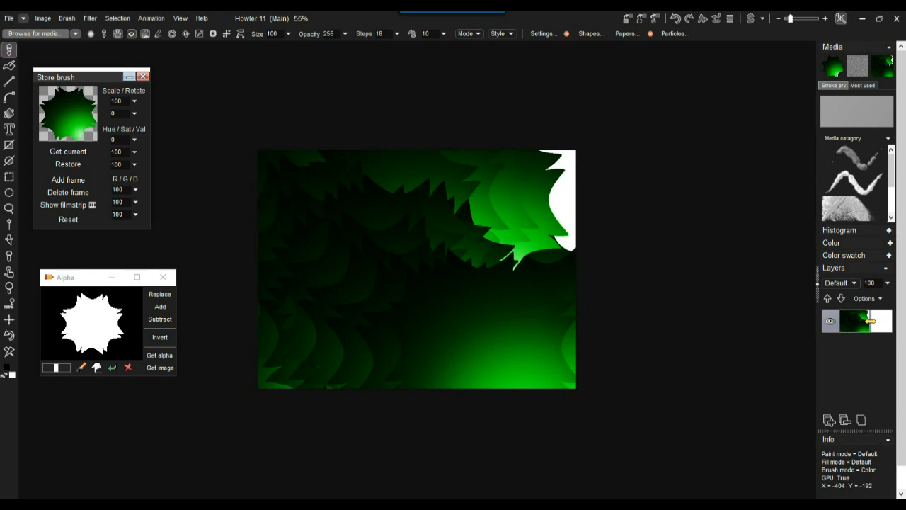
Step: Enlarge the image through a custom width with the proportions constrained and Bi-cubic+ scaling
{"action": "left_click", "coordinate": [42, 18]}
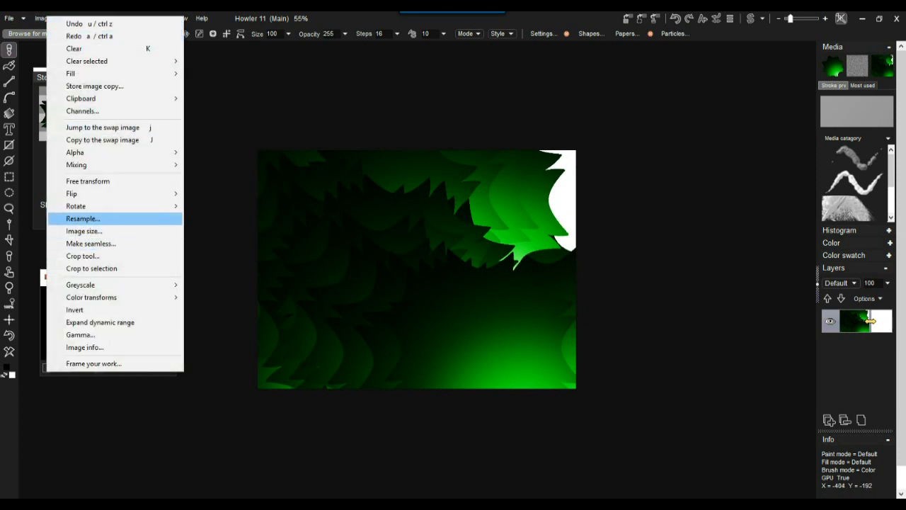
{"action": "left_click", "coordinate": [84, 231]}
{"action": "double_click", "coordinate": [364, 189]}
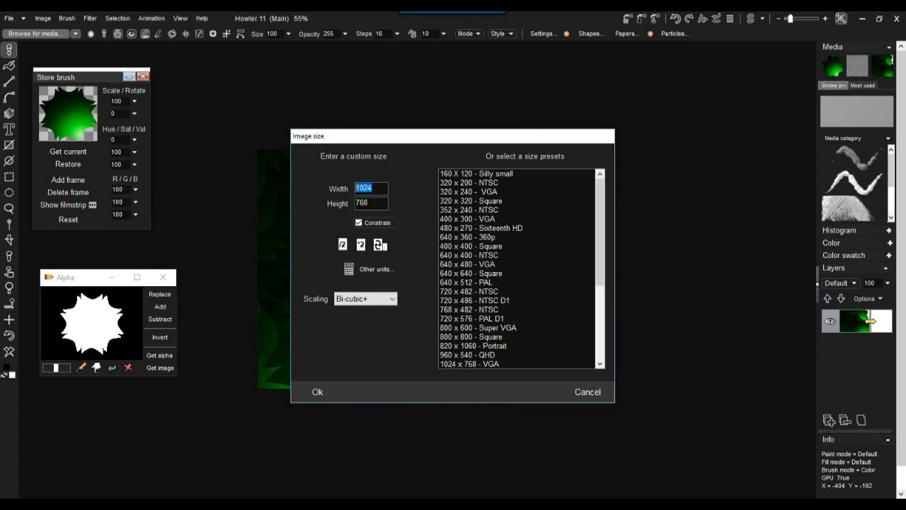
{"action": "type", "text": "1"}
{"action": "left_click", "coordinate": [317, 391]}
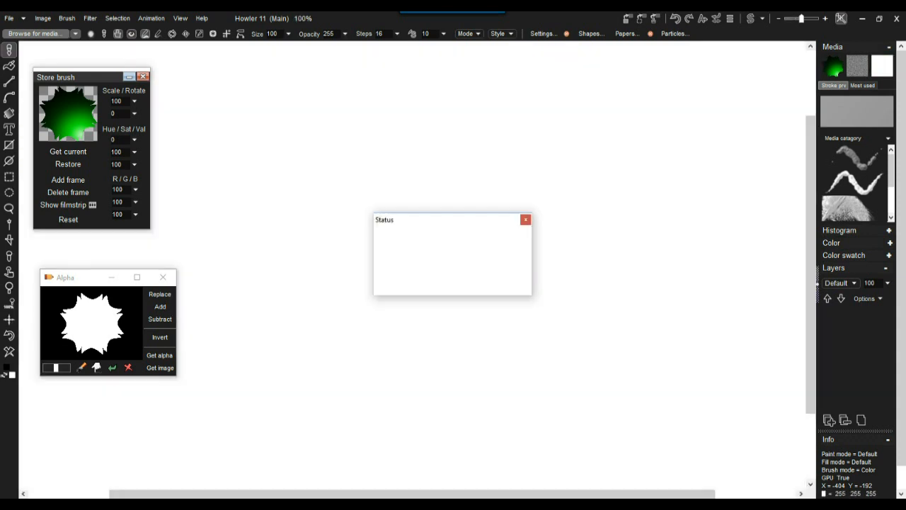
Step: Paint rows of overlapping green stars across the enlarged image with the star brush
{"action": "scroll", "coordinate": [469, 279], "scroll_direction": "down", "scroll_amount": 3}
{"action": "scroll", "coordinate": [473, 266], "scroll_direction": "up", "scroll_amount": 1}
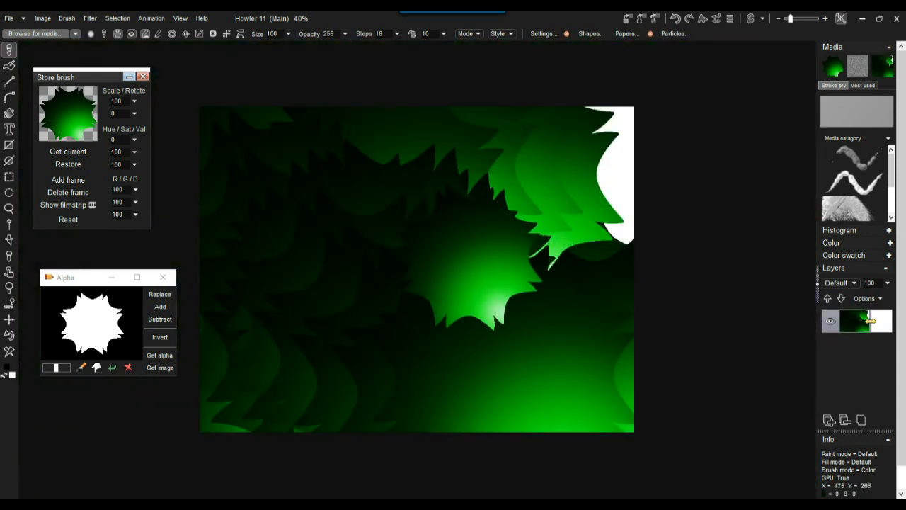
{"action": "mouse_move", "coordinate": [230, 138]}
{"action": "left_mouse_down"}
{"action": "mouse_move", "coordinate": [602, 185]}
{"action": "mouse_move", "coordinate": [491, 337]}
{"action": "mouse_move", "coordinate": [495, 325]}
{"action": "left_mouse_up"}
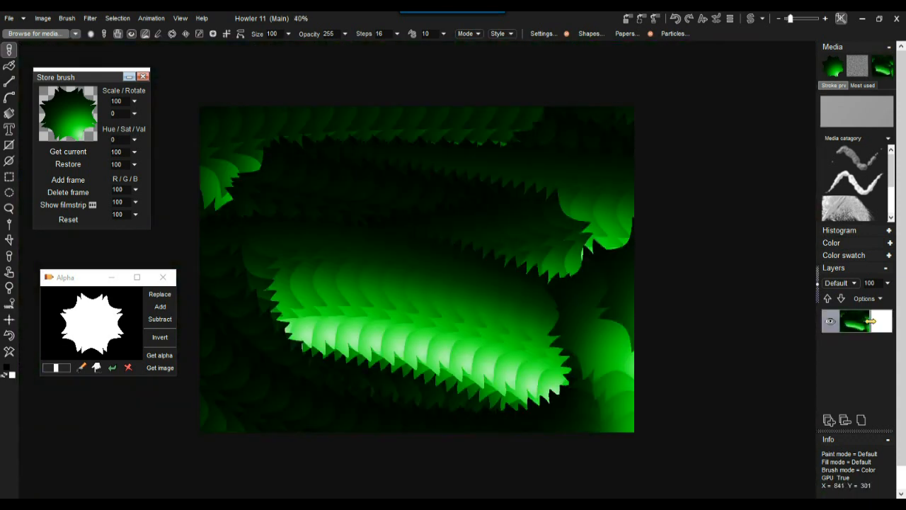
Step: Paint large overlapping green stars across the image with the star brush and make the image seamless
{"action": "mouse_move", "coordinate": [331, 206]}
{"action": "left_mouse_down"}
{"action": "mouse_move", "coordinate": [552, 240]}
{"action": "mouse_move", "coordinate": [454, 157]}
{"action": "mouse_move", "coordinate": [339, 260]}
{"action": "mouse_move", "coordinate": [438, 341]}
{"action": "mouse_move", "coordinate": [538, 326]}
{"action": "mouse_move", "coordinate": [261, 188]}
{"action": "mouse_move", "coordinate": [581, 177]}
{"action": "mouse_move", "coordinate": [220, 120]}
{"action": "mouse_move", "coordinate": [248, 318]}
{"action": "mouse_move", "coordinate": [502, 191]}
{"action": "mouse_move", "coordinate": [396, 333]}
{"action": "mouse_move", "coordinate": [273, 246]}
{"action": "mouse_move", "coordinate": [594, 368]}
{"action": "mouse_move", "coordinate": [580, 298]}
{"action": "mouse_move", "coordinate": [276, 396]}
{"action": "mouse_move", "coordinate": [240, 188]}
{"action": "mouse_move", "coordinate": [388, 272]}
{"action": "mouse_move", "coordinate": [587, 205]}
{"action": "mouse_move", "coordinate": [527, 301]}
{"action": "mouse_move", "coordinate": [421, 307]}
{"action": "mouse_move", "coordinate": [550, 328]}
{"action": "mouse_move", "coordinate": [566, 228]}
{"action": "mouse_move", "coordinate": [378, 342]}
{"action": "mouse_move", "coordinate": [272, 234]}
{"action": "left_mouse_up"}
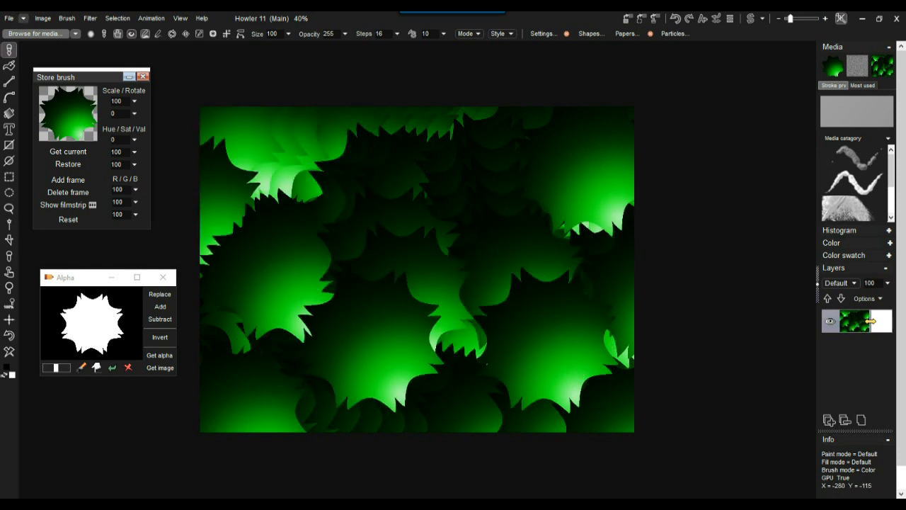
{"action": "left_click", "coordinate": [43, 18]}
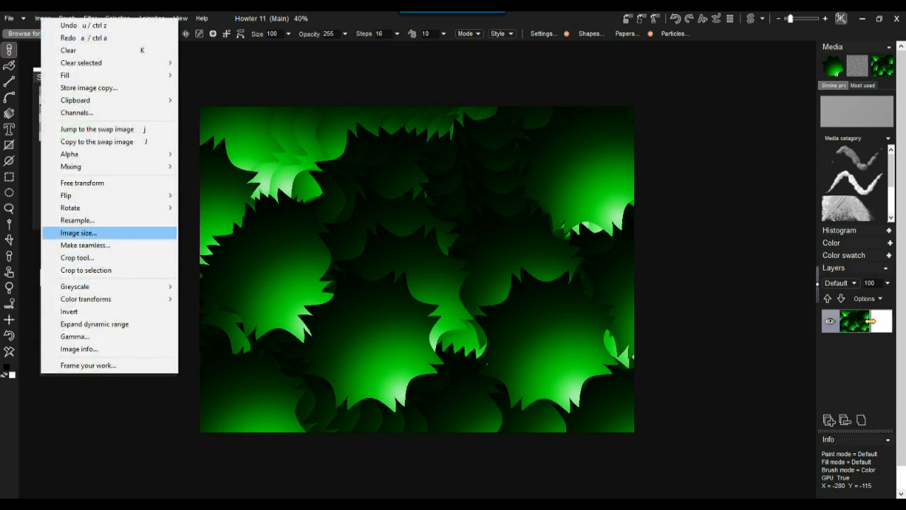
{"action": "left_click", "coordinate": [84, 245]}
{"action": "left_click", "coordinate": [323, 344]}
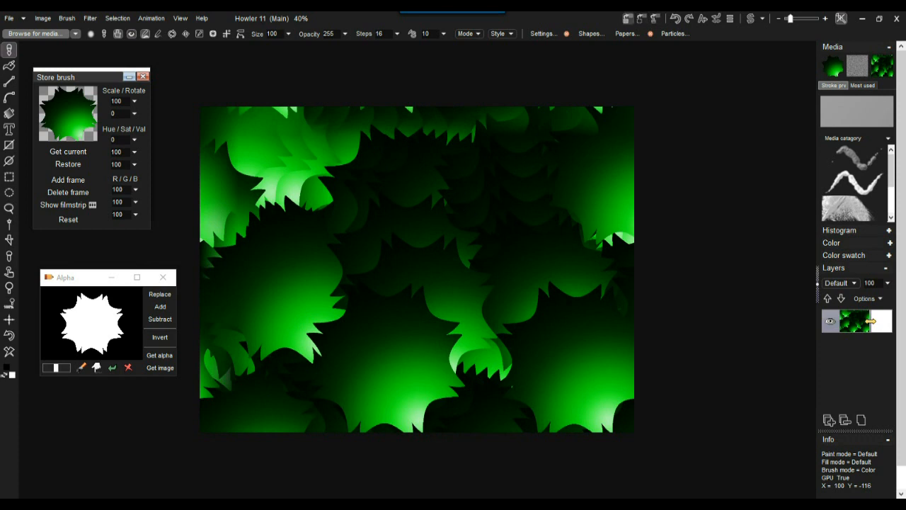
Step: Store a copy of the seamless image and tidy the workspace by minimizing and rearranging the Alpha, Store brush and stored image windows
{"action": "left_click", "coordinate": [627, 19]}
{"action": "left_click_drag", "start_coordinate": [99, 367], "coordinate": [88, 397]}
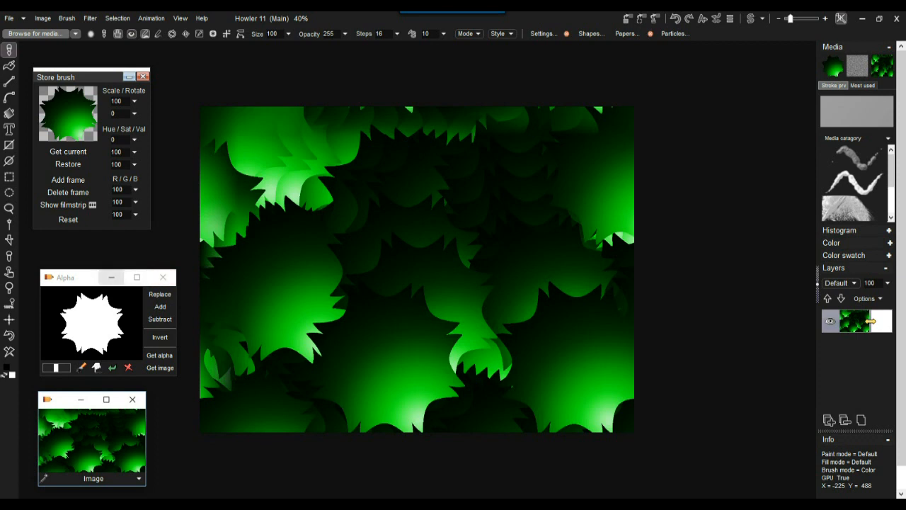
{"action": "left_click", "coordinate": [111, 277]}
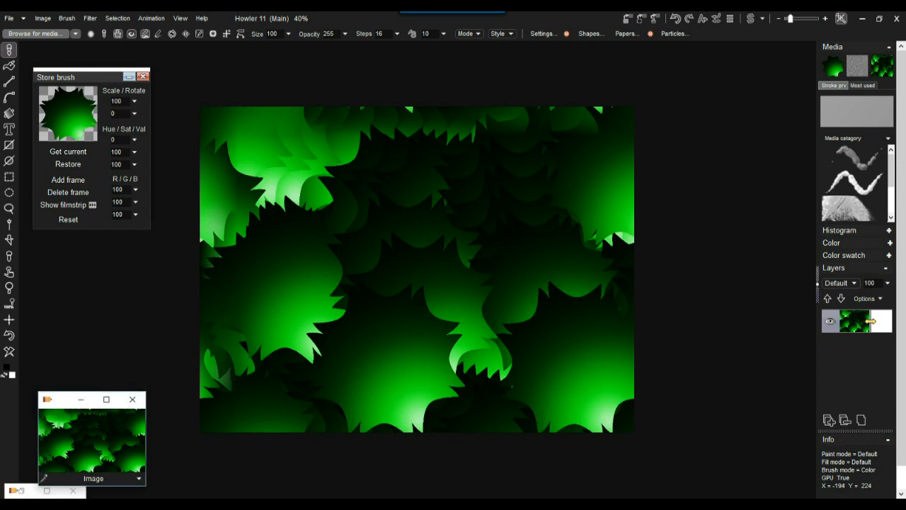
{"action": "left_click", "coordinate": [129, 77]}
{"action": "left_click_drag", "start_coordinate": [44, 212], "coordinate": [40, 327]}
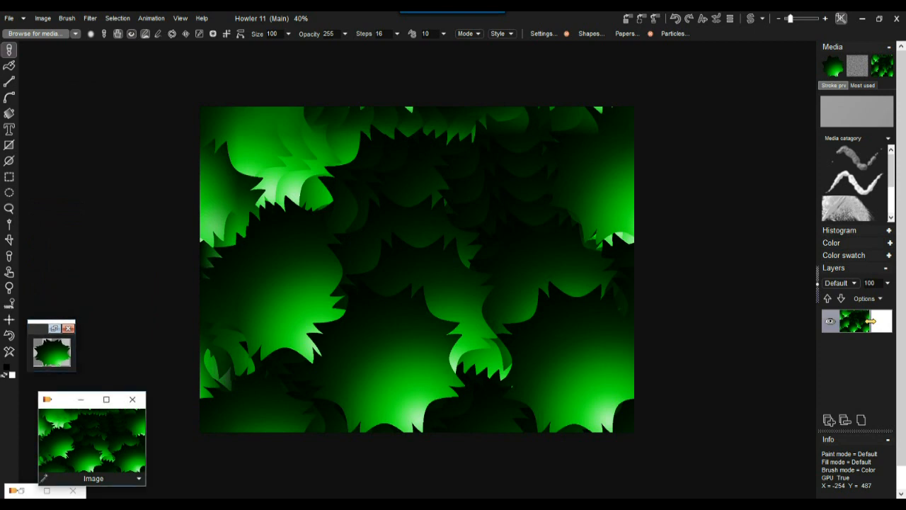
{"action": "left_click_drag", "start_coordinate": [85, 400], "coordinate": [80, 212]}
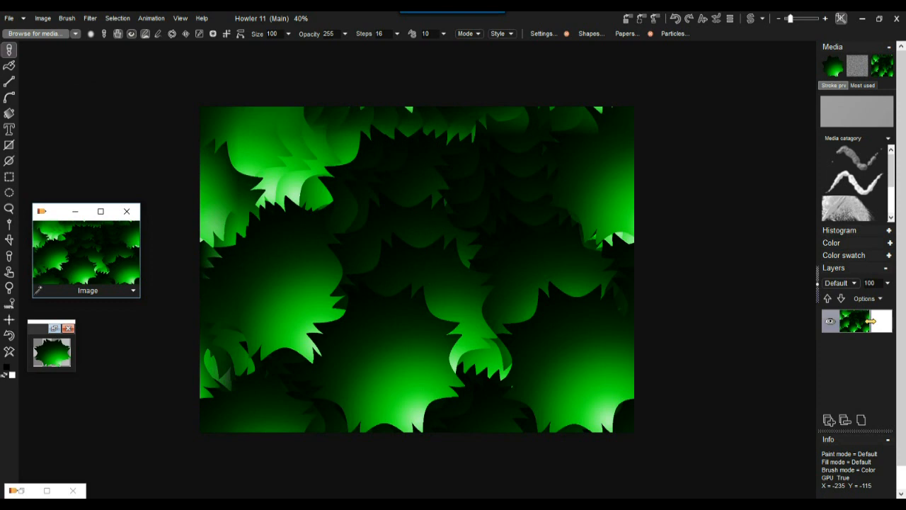
Step: Scale the image down slightly with the Transform filter and Tile enabled, and store a copy of the tiled result
{"action": "left_click", "coordinate": [90, 18]}
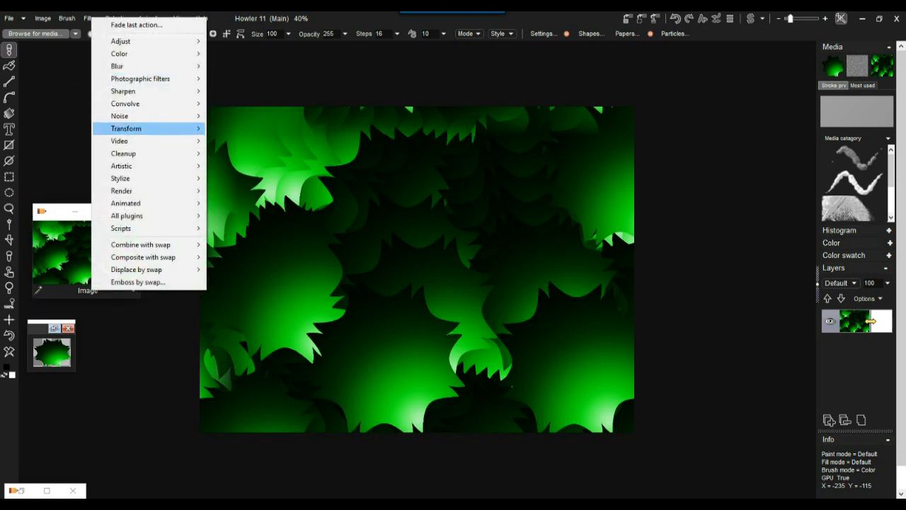
{"action": "mouse_move", "coordinate": [126, 128]}
{"action": "left_click", "coordinate": [241, 128]}
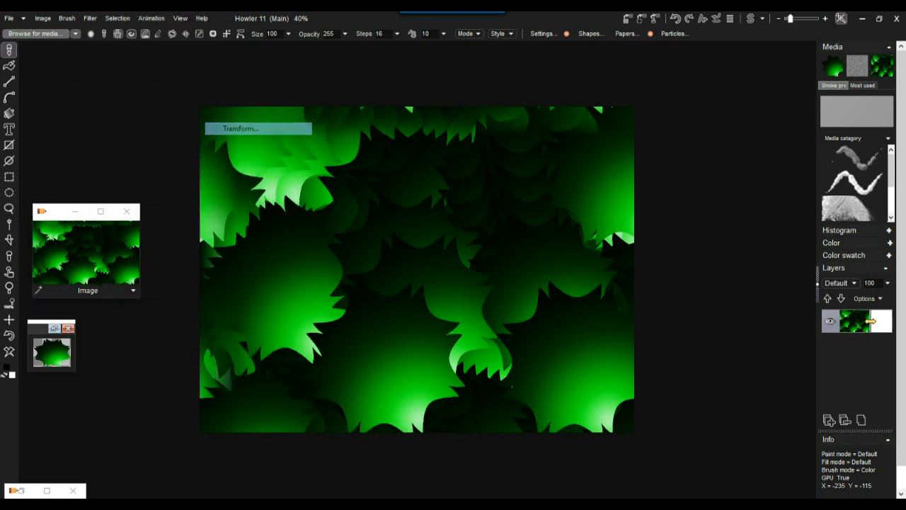
{"action": "left_click_drag", "start_coordinate": [532, 203], "coordinate": [527, 202]}
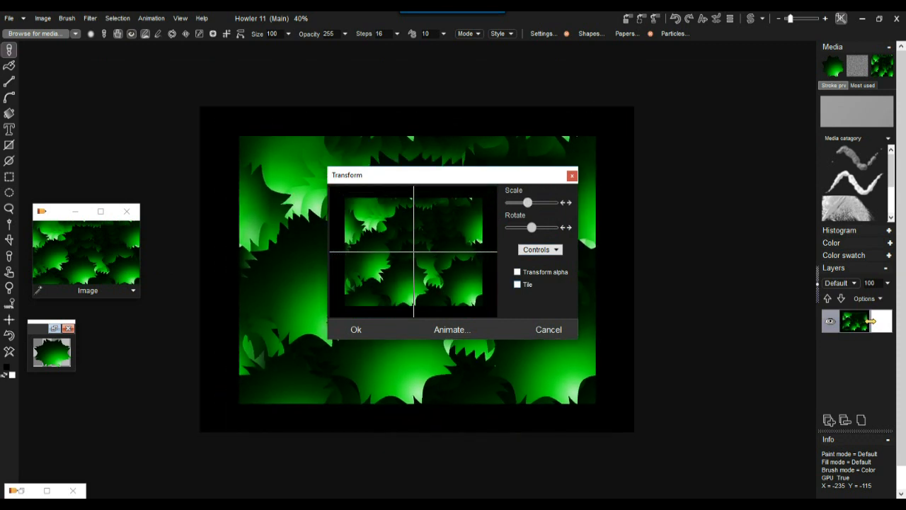
{"action": "left_click", "coordinate": [517, 284]}
{"action": "left_click_drag", "start_coordinate": [527, 202], "coordinate": [526, 202]}
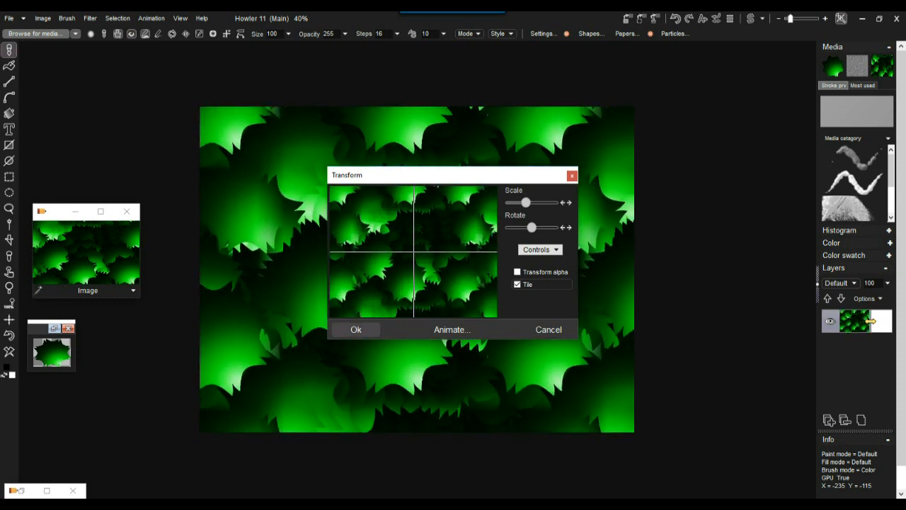
{"action": "left_click", "coordinate": [356, 329]}
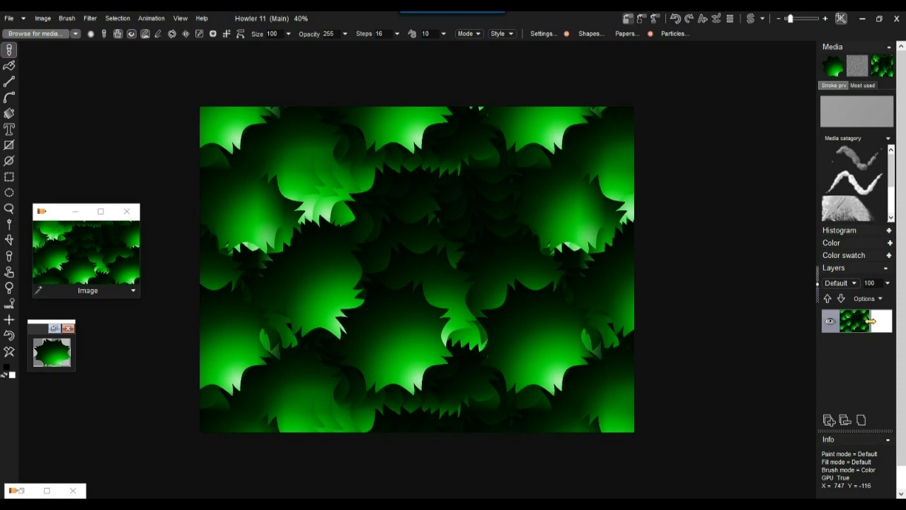
{"action": "left_click", "coordinate": [628, 18]}
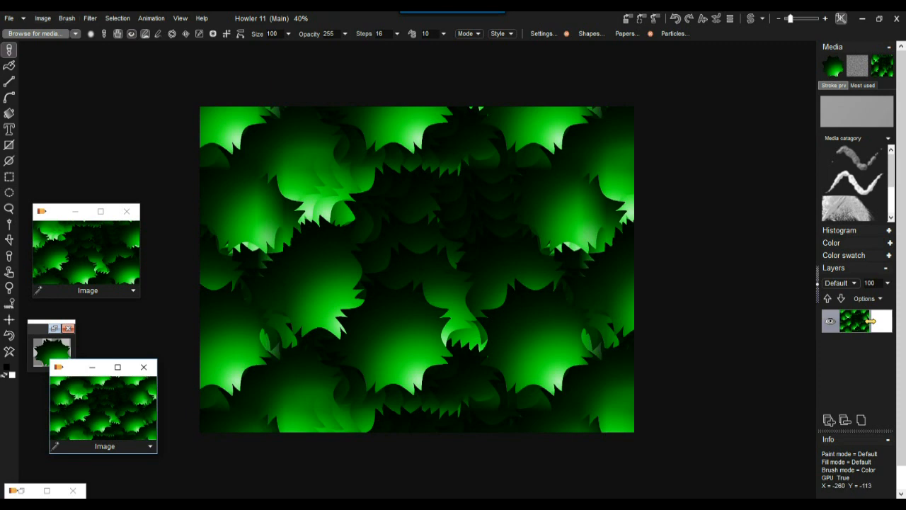
Step: Try a repeating 3D perspective on the tiled image with rotation x 4 and rotation y 1
{"action": "left_click", "coordinate": [90, 17]}
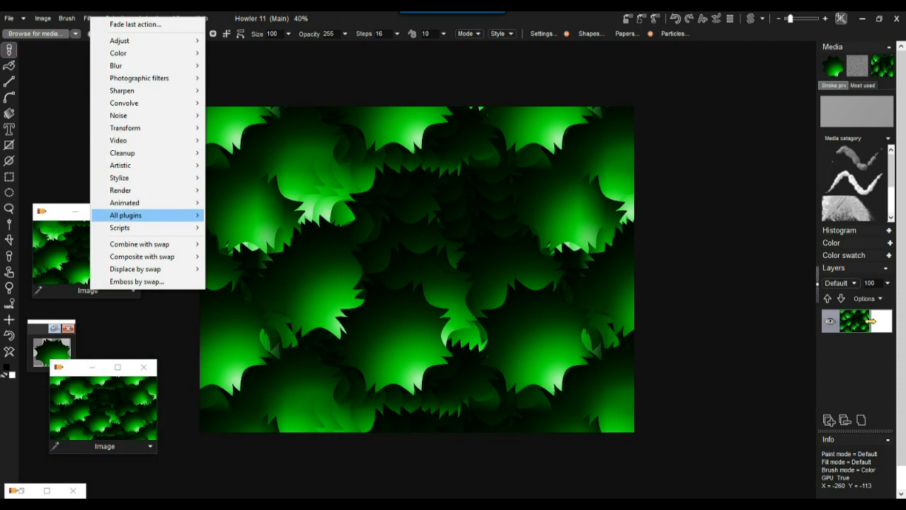
{"action": "mouse_move", "coordinate": [141, 103]}
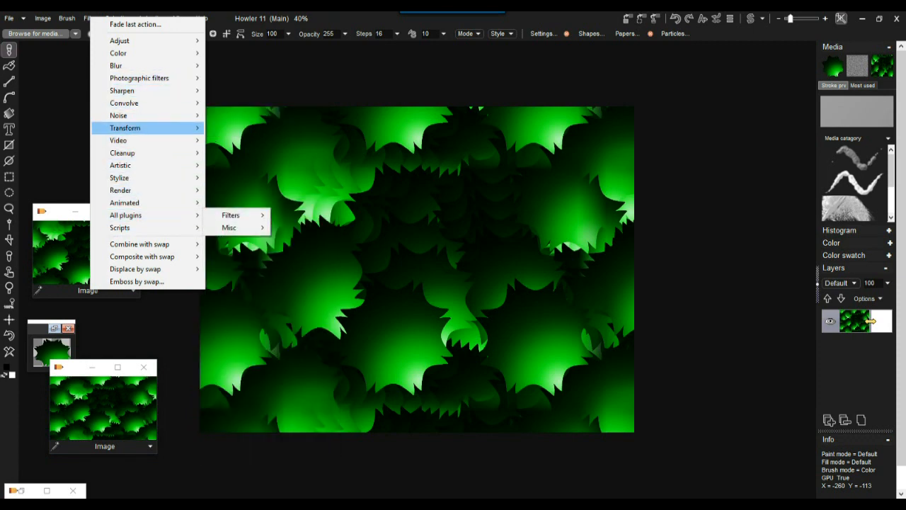
{"action": "mouse_move", "coordinate": [141, 128]}
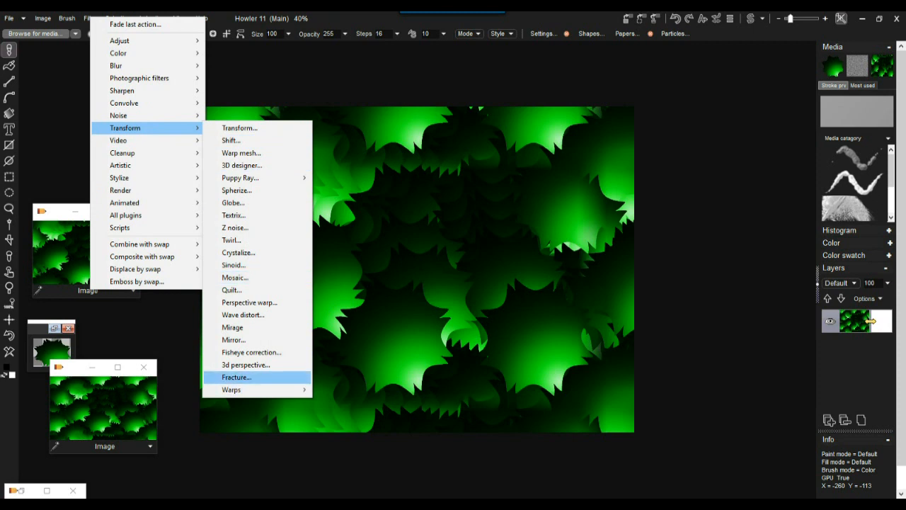
{"action": "left_click", "coordinate": [245, 364]}
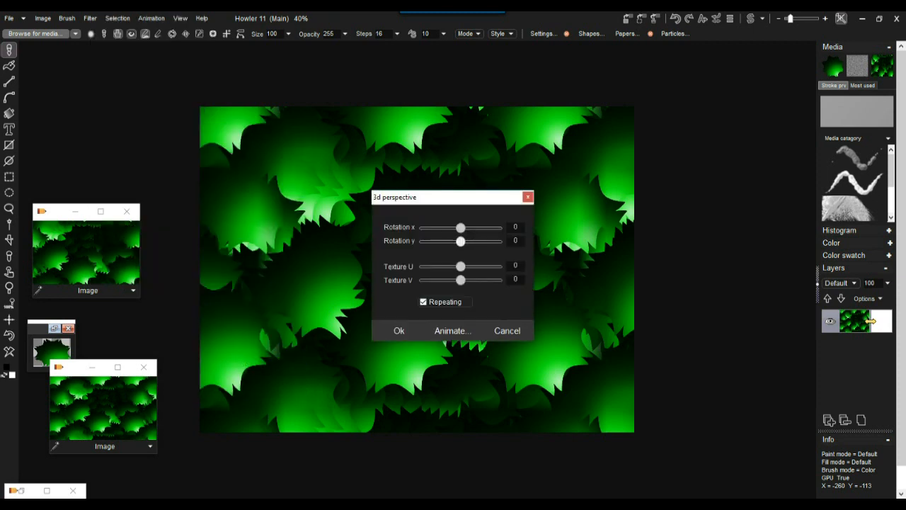
{"action": "mouse_move", "coordinate": [457, 241]}
{"action": "left_mouse_down"}
{"action": "mouse_move", "coordinate": [465, 240]}
{"action": "mouse_move", "coordinate": [462, 227]}
{"action": "left_mouse_up"}
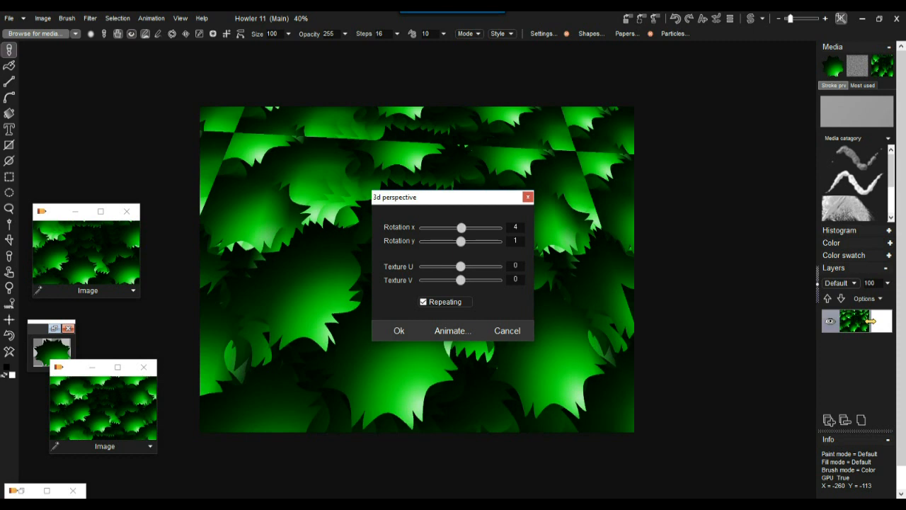
{"action": "left_click", "coordinate": [507, 330]}
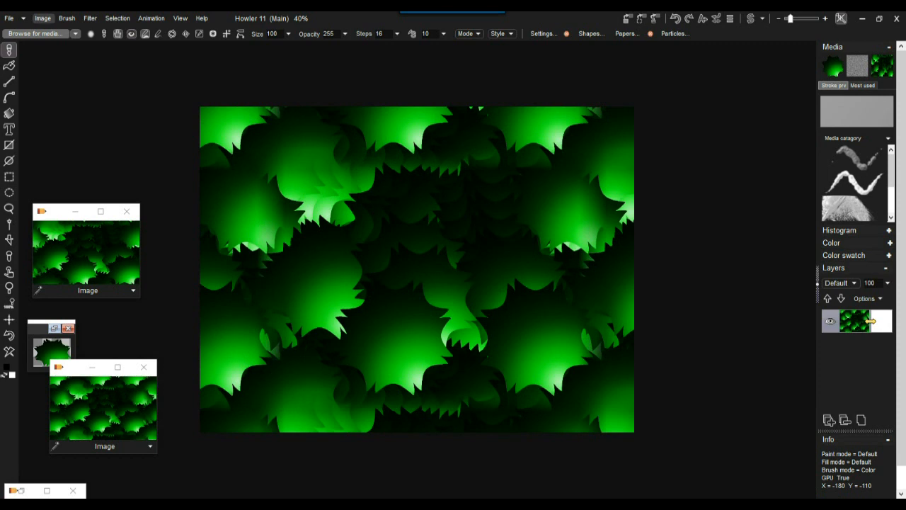
Step: Make the tiled image seamless with 8% trim in x and y, keeping the original size, and store a copy
{"action": "left_click", "coordinate": [42, 18]}
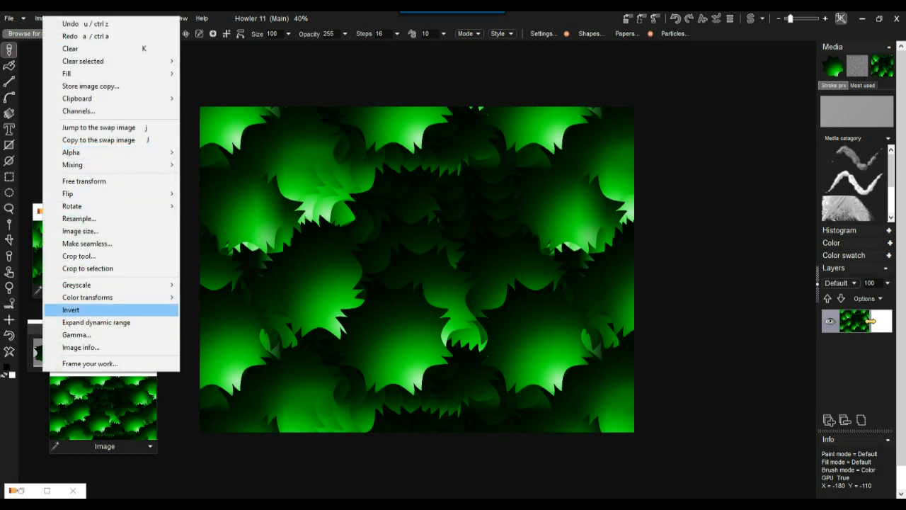
{"action": "left_click", "coordinate": [87, 243]}
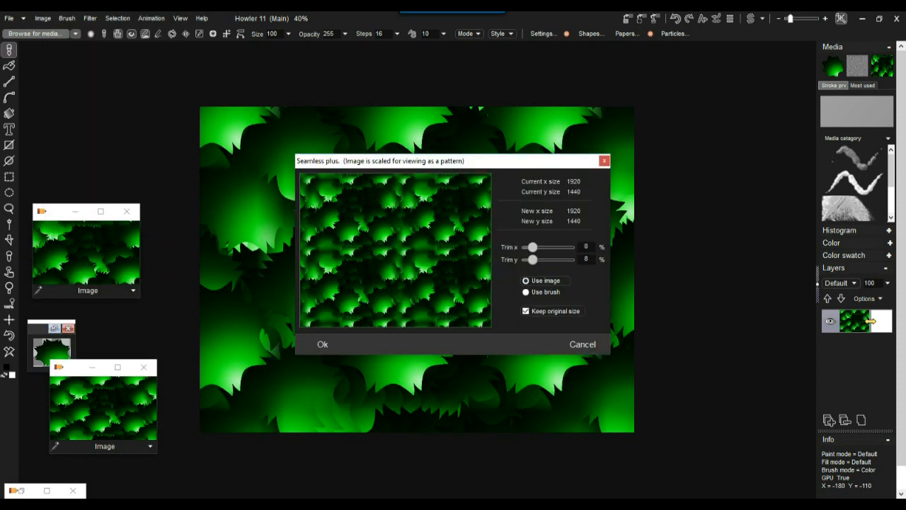
{"action": "left_click", "coordinate": [322, 344]}
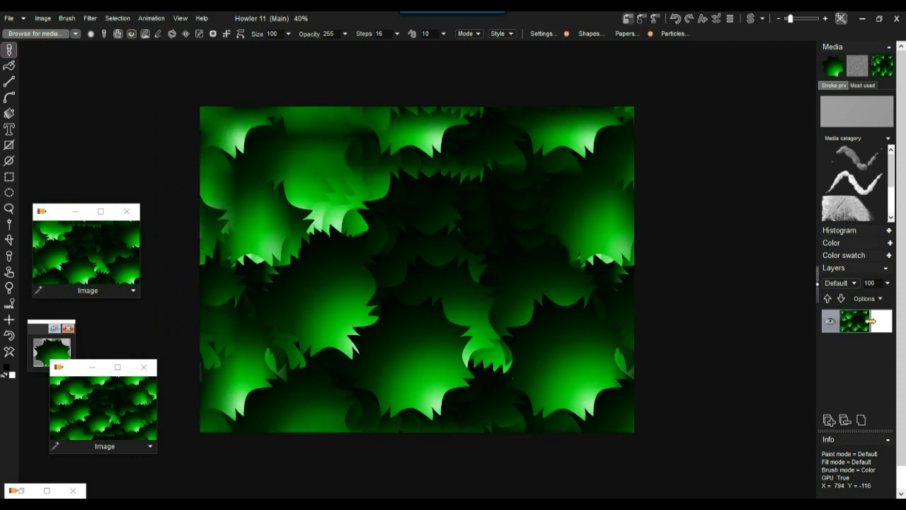
{"action": "left_click", "coordinate": [627, 18]}
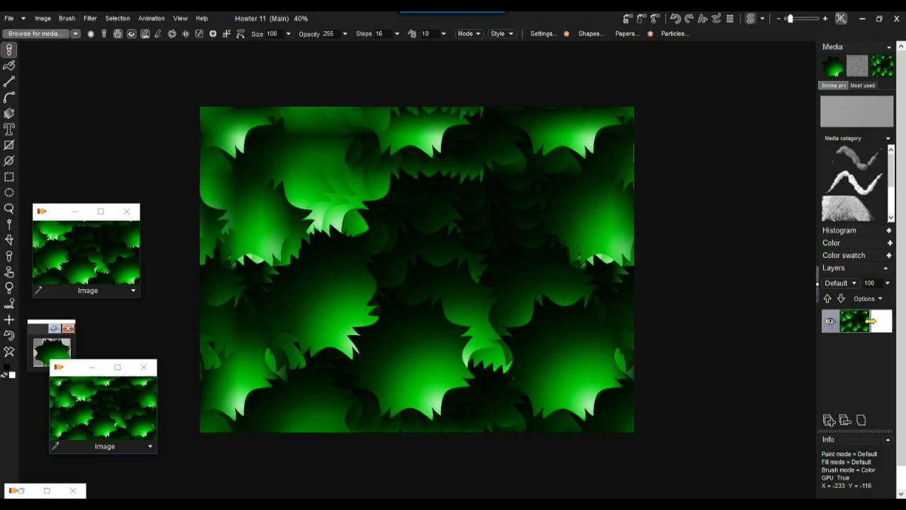
Step: Switch to the swap image, load the stored seamless copy into it, and return to the main image
{"action": "left_click", "coordinate": [650, 34]}
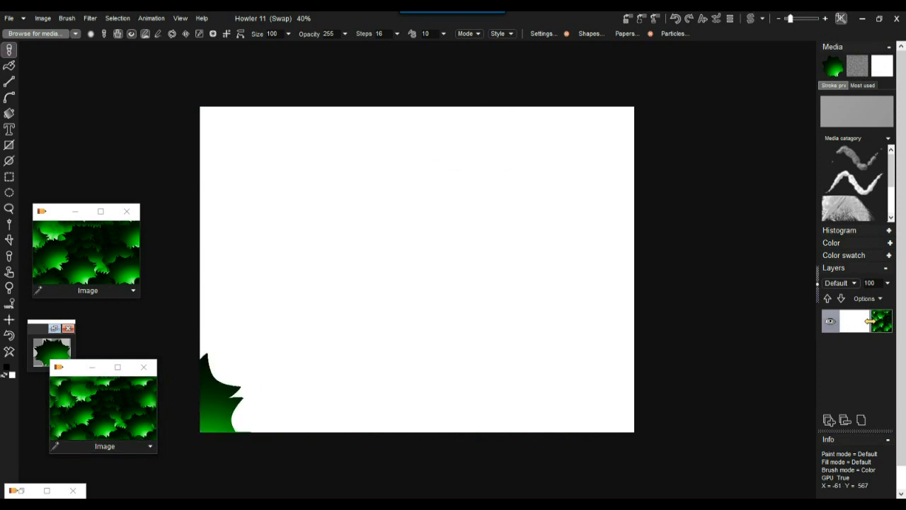
{"action": "left_click", "coordinate": [104, 409]}
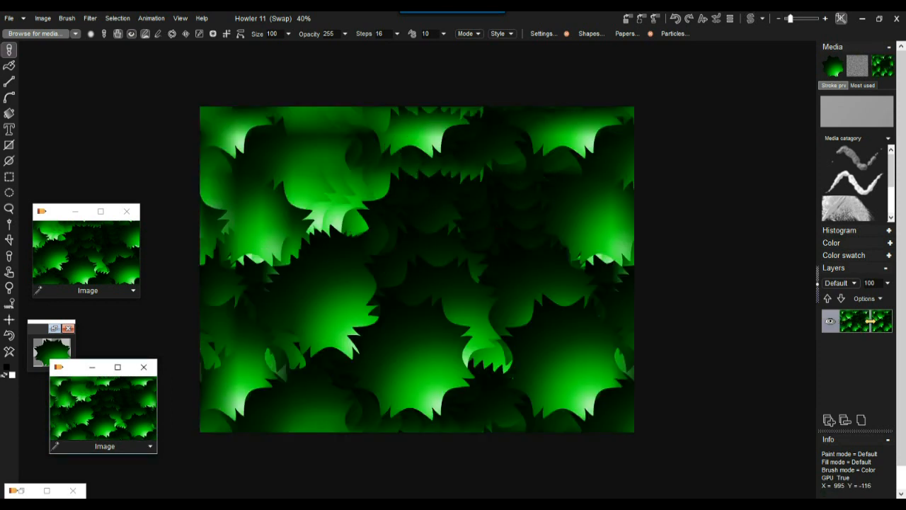
{"action": "left_click", "coordinate": [751, 18]}
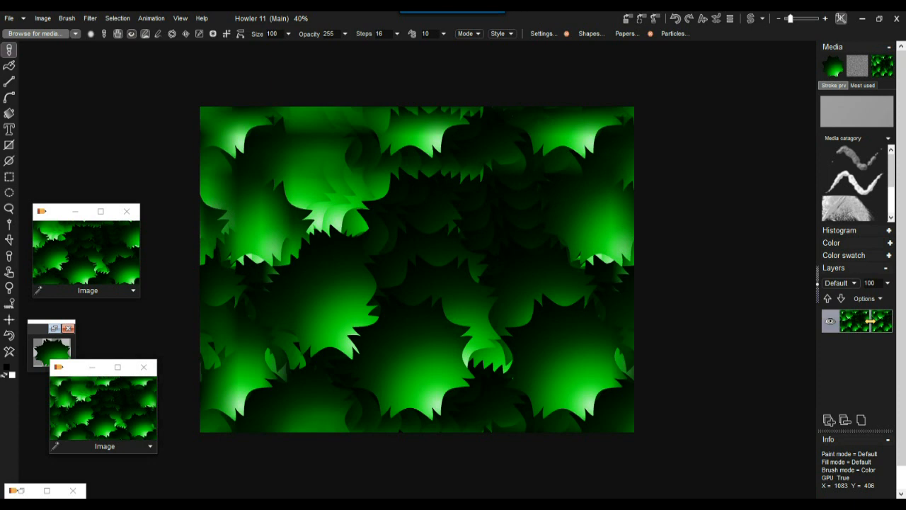
Step: Try jumbo thumbnails for the layers and set them to large thumbnails
{"action": "left_click", "coordinate": [817, 285]}
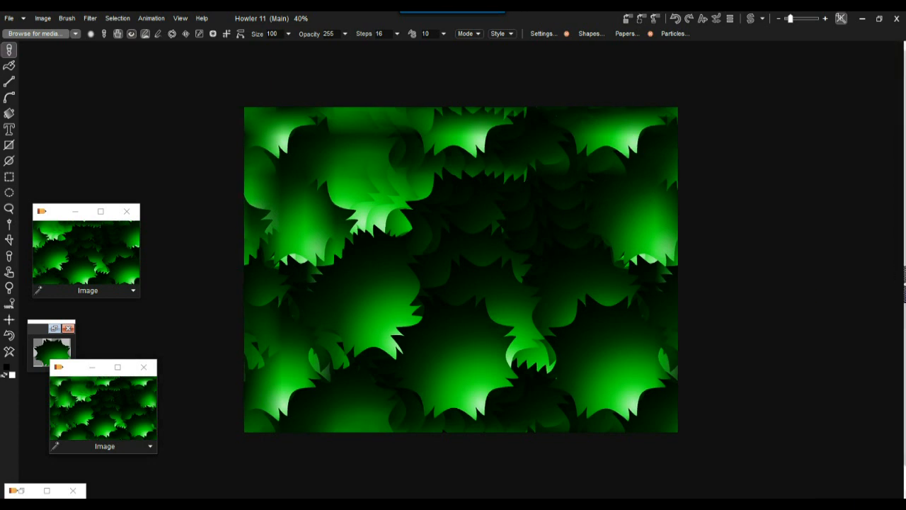
{"action": "left_click", "coordinate": [904, 275]}
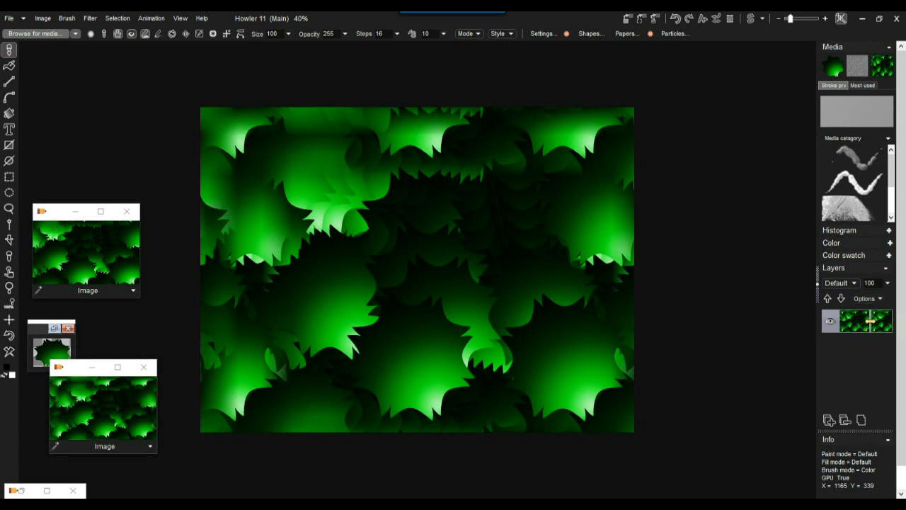
{"action": "left_click", "coordinate": [865, 298]}
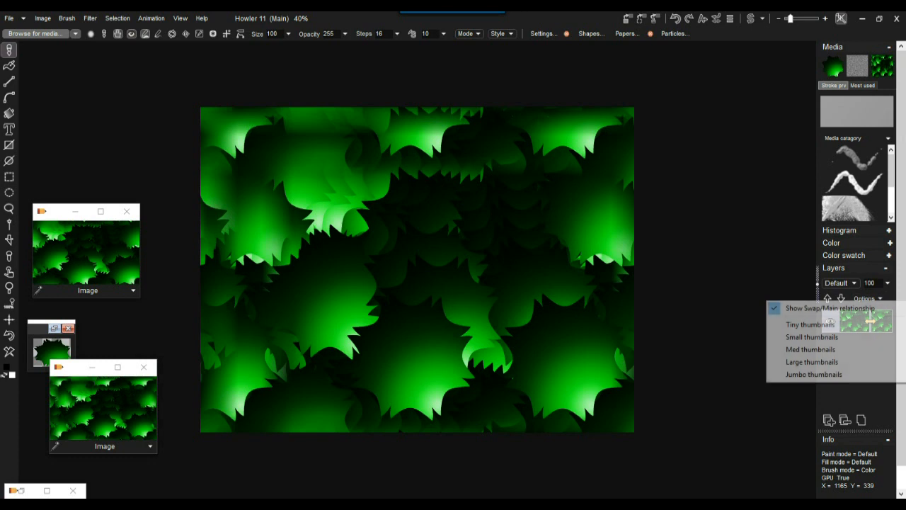
{"action": "left_click", "coordinate": [814, 373]}
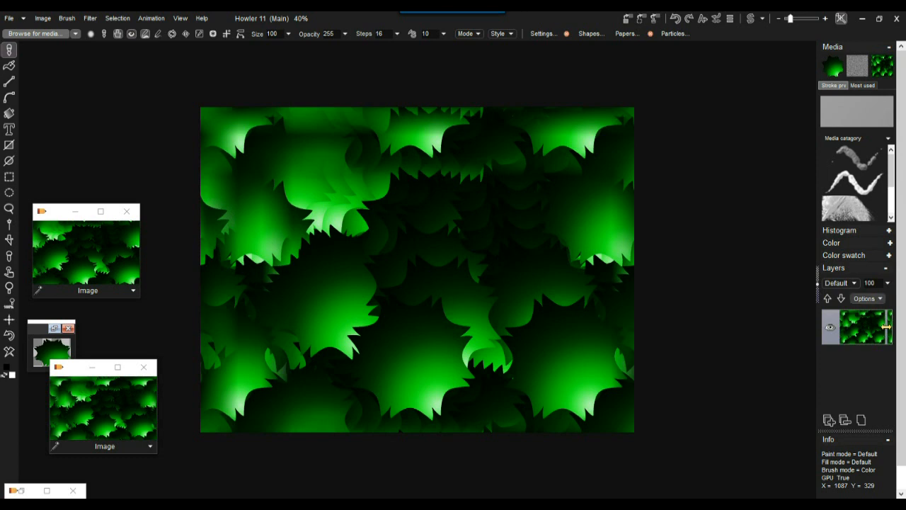
{"action": "left_click", "coordinate": [868, 298]}
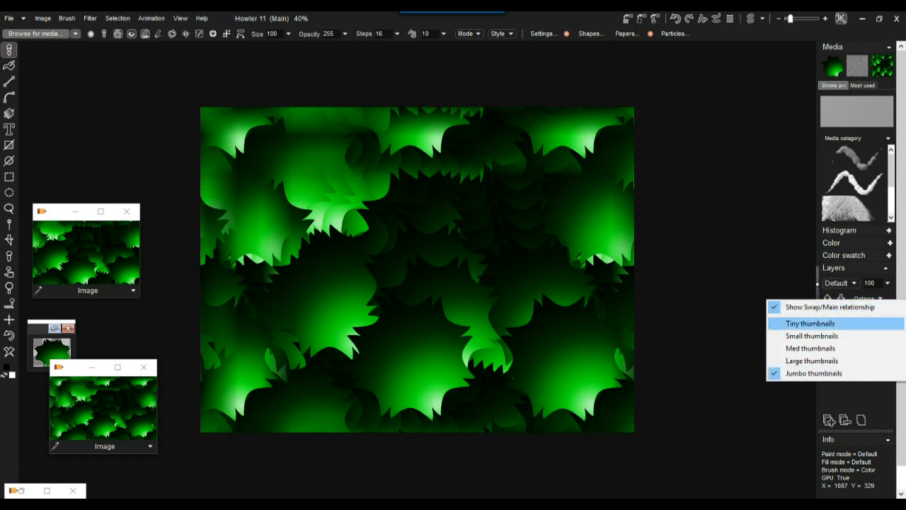
{"action": "left_click", "coordinate": [812, 360]}
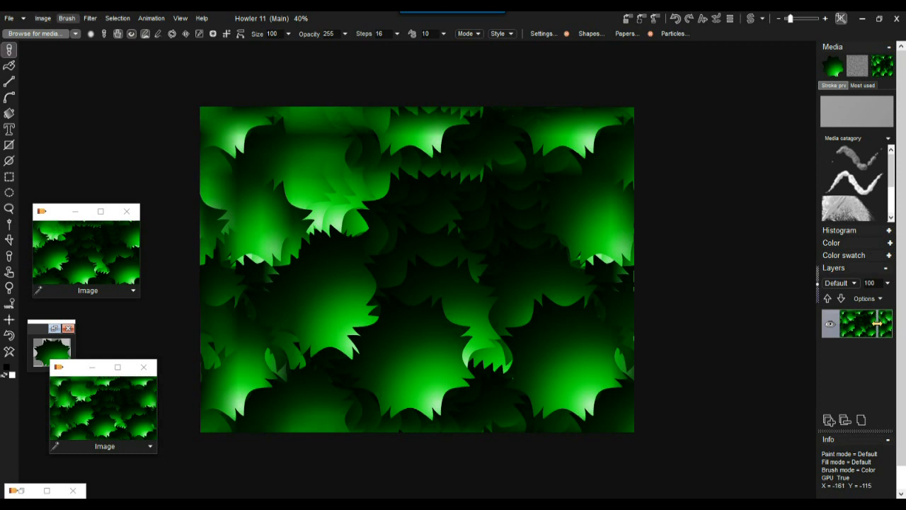
Step: Convert the seamless green image to greyscale with a coloured lens, choosing a pinkish-magenta lens colour
{"action": "left_click", "coordinate": [42, 18]}
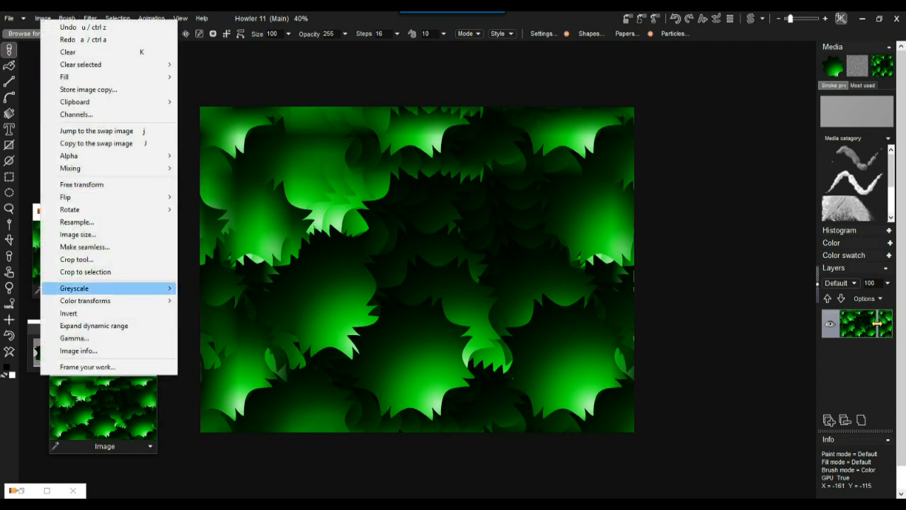
{"action": "mouse_move", "coordinate": [106, 288]}
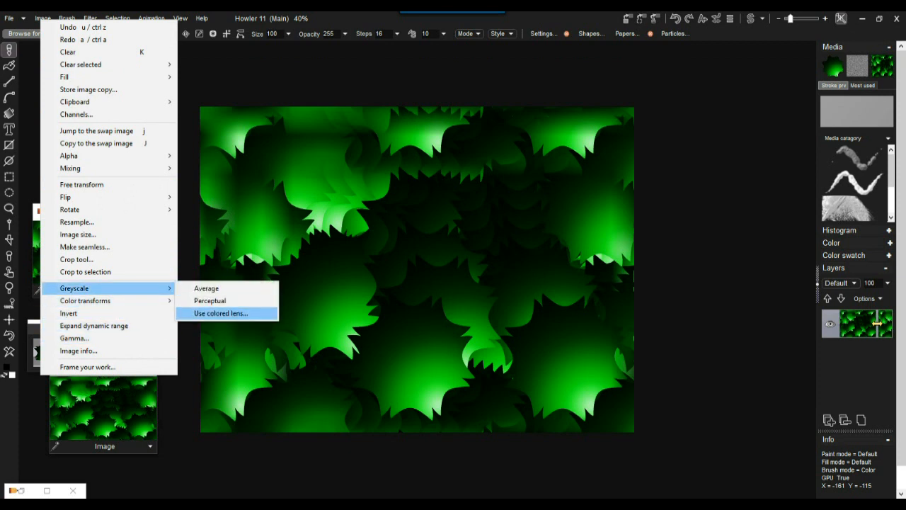
{"action": "left_click", "coordinate": [221, 313]}
{"action": "mouse_move", "coordinate": [453, 282]}
{"action": "left_mouse_down"}
{"action": "mouse_move", "coordinate": [448, 251]}
{"action": "mouse_move", "coordinate": [480, 264]}
{"action": "mouse_move", "coordinate": [453, 286]}
{"action": "mouse_move", "coordinate": [455, 297]}
{"action": "mouse_move", "coordinate": [478, 294]}
{"action": "mouse_move", "coordinate": [463, 309]}
{"action": "mouse_move", "coordinate": [439, 309]}
{"action": "left_mouse_up"}
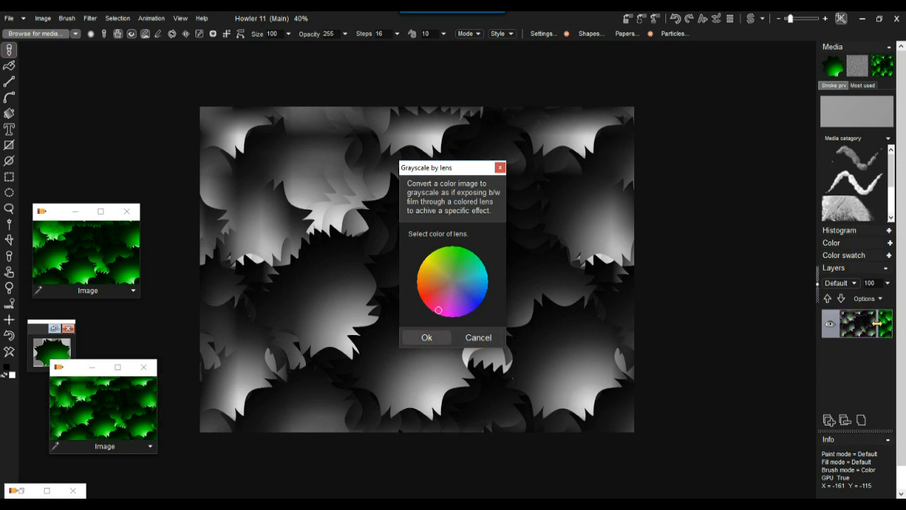
{"action": "left_click", "coordinate": [426, 337]}
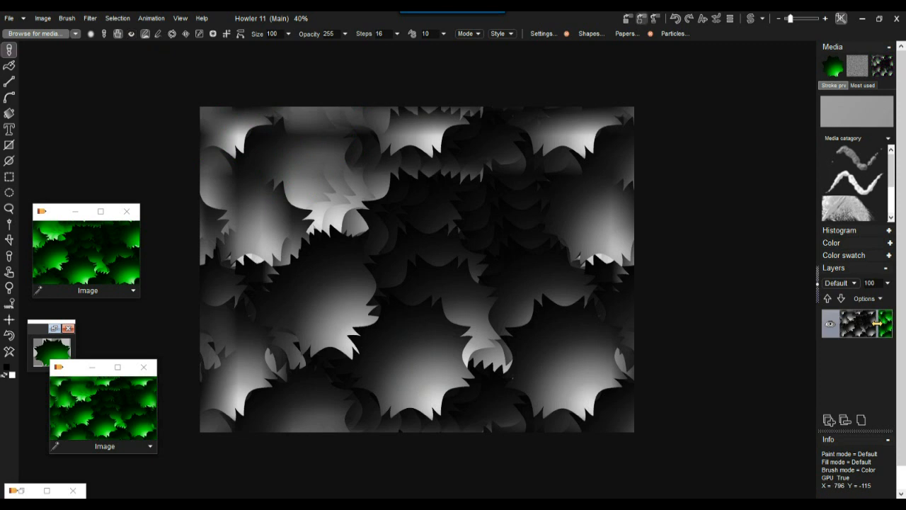
Step: Store a copy of the greyscale image, hide the side panels, and place the copy clear of the canvas
{"action": "left_click", "coordinate": [628, 19]}
{"action": "left_click_drag", "start_coordinate": [78, 367], "coordinate": [716, 383]}
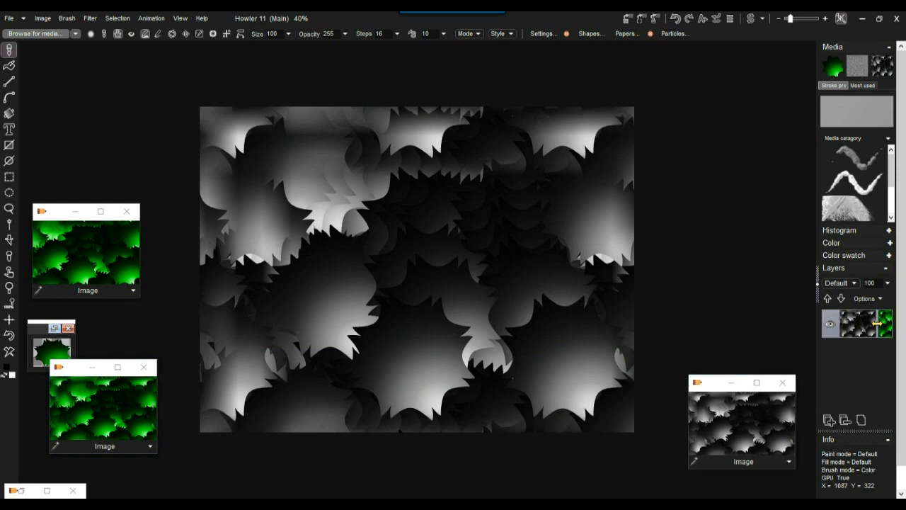
{"action": "left_click", "coordinate": [818, 284]}
{"action": "left_click_drag", "start_coordinate": [729, 382], "coordinate": [799, 389]}
Step: Park one green copy near the greyscale copy, minimize the other two green copies, and reposition the brush window and canvas
{"action": "left_click_drag", "start_coordinate": [85, 367], "coordinate": [814, 277]}
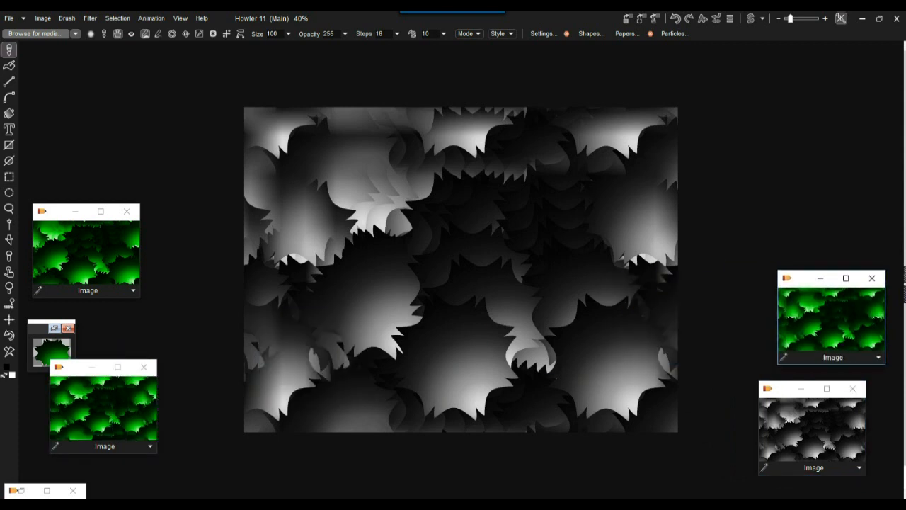
{"action": "left_click", "coordinate": [91, 367]}
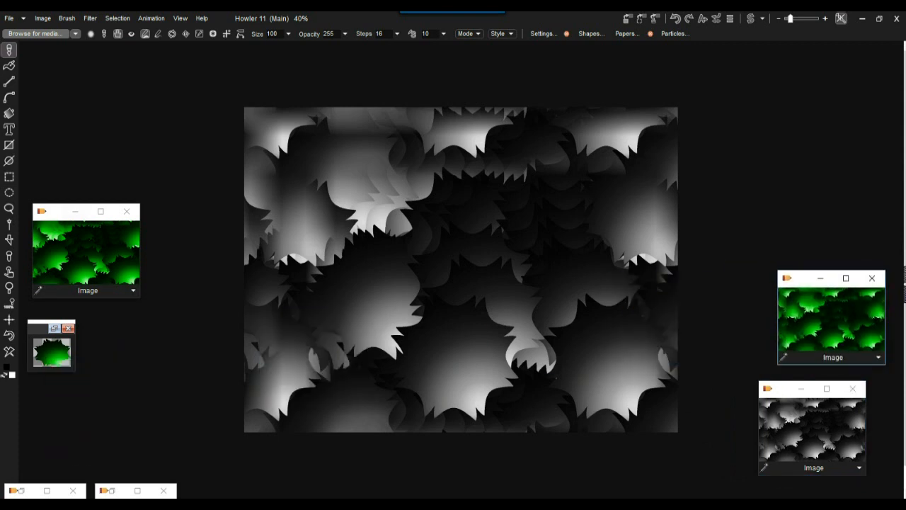
{"action": "left_click", "coordinate": [75, 211]}
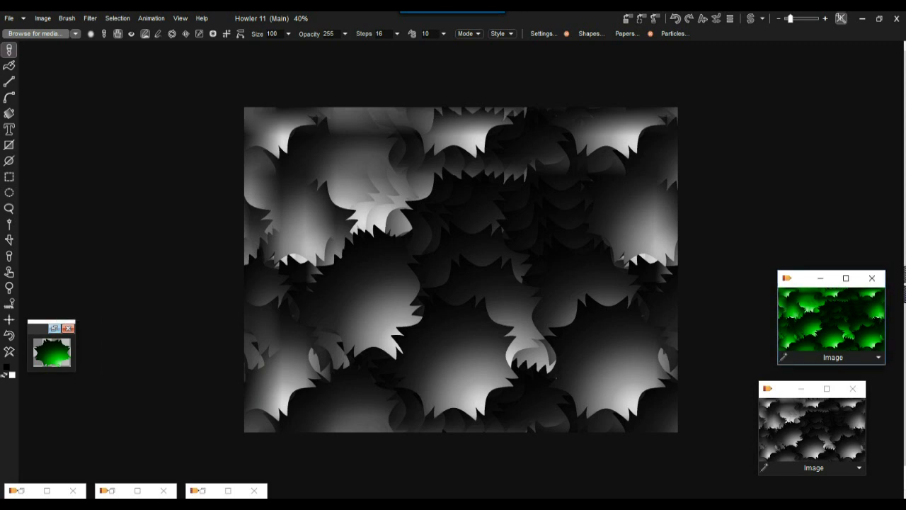
{"action": "left_click_drag", "start_coordinate": [39, 327], "coordinate": [48, 414]}
{"action": "left_click_drag", "start_coordinate": [439, 262], "coordinate": [242, 229]}
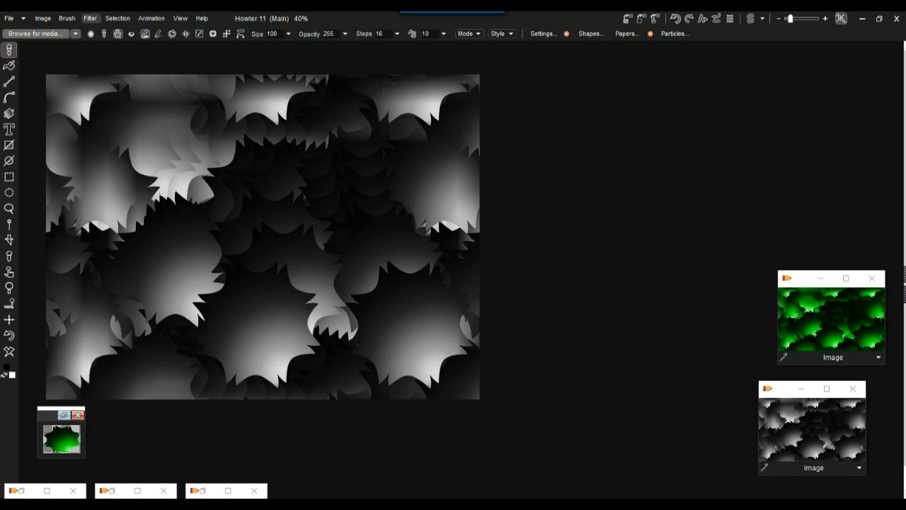
Step: Open the Puppy Ray GPU renderer on the greyscale image and move its dialog clear of the picture
{"action": "left_click", "coordinate": [90, 18]}
{"action": "mouse_move", "coordinate": [123, 102]}
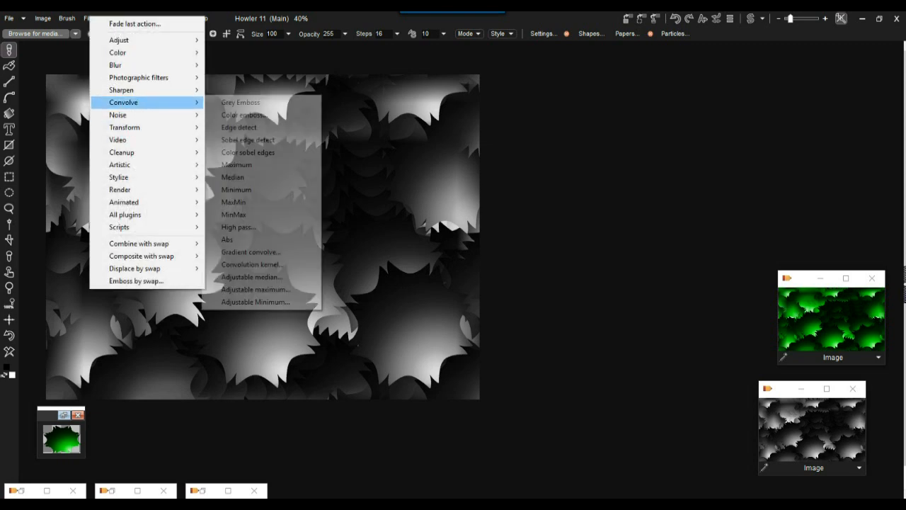
{"action": "mouse_move", "coordinate": [124, 127]}
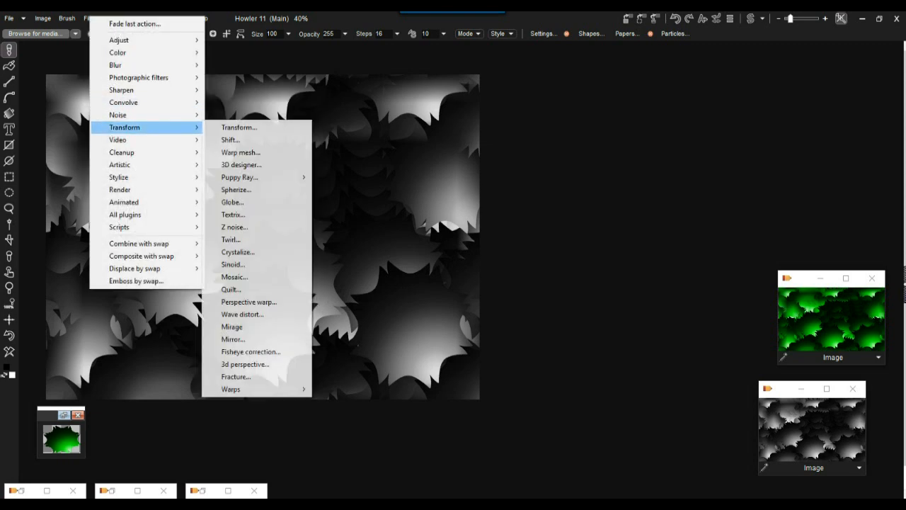
{"action": "mouse_move", "coordinate": [239, 177]}
{"action": "left_click", "coordinate": [353, 189]}
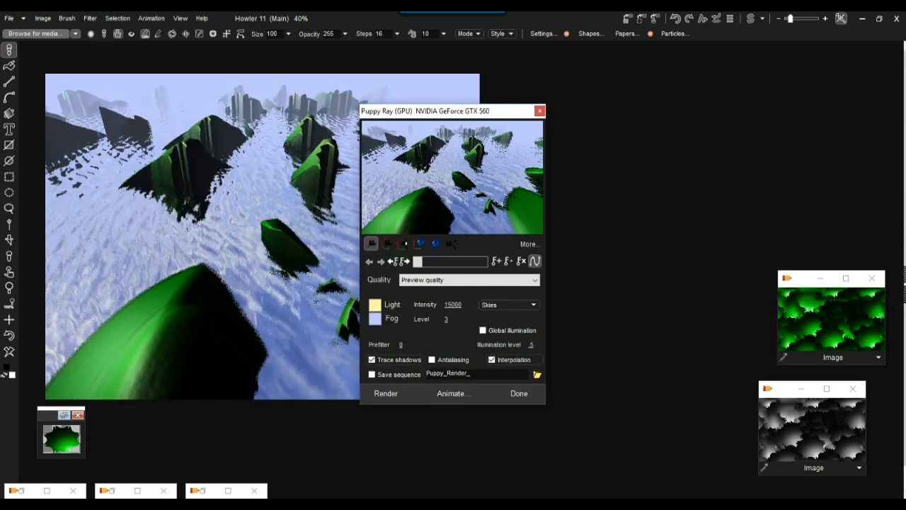
{"action": "left_click_drag", "start_coordinate": [453, 111], "coordinate": [613, 94]}
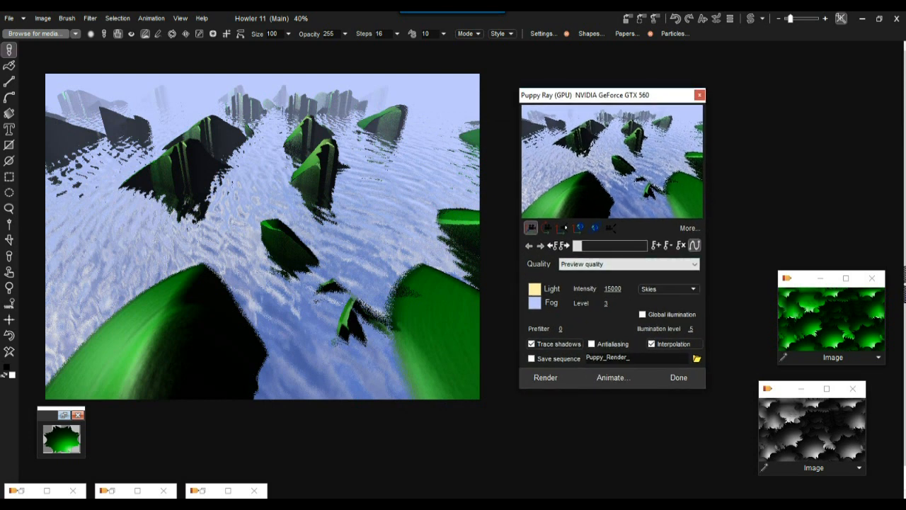
Step: Show the additional render settings, set the water plane to None, and adjust the terrain preview's camera
{"action": "left_click", "coordinate": [688, 228]}
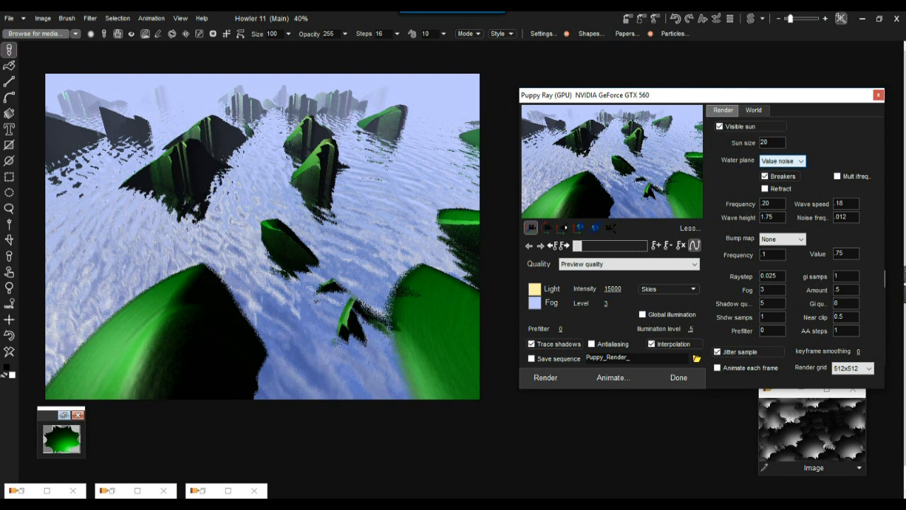
{"action": "left_click", "coordinate": [782, 161]}
{"action": "left_click", "coordinate": [778, 172]}
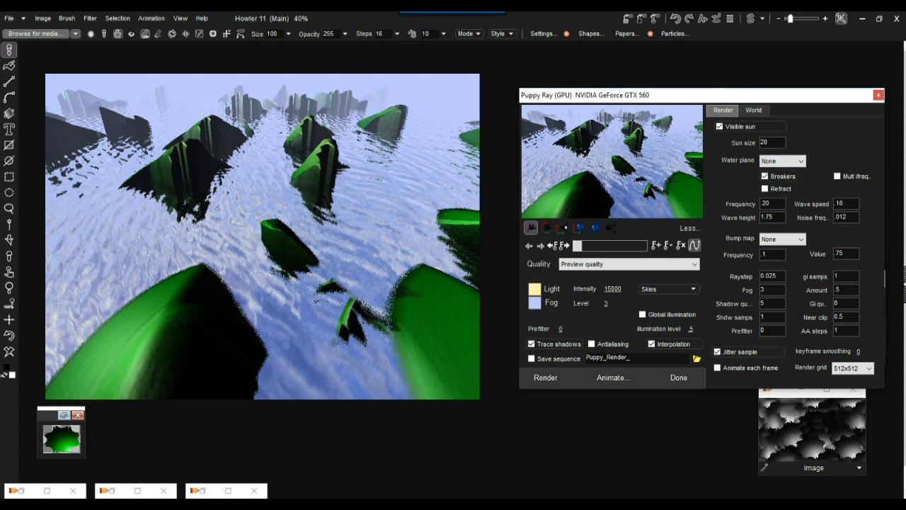
{"action": "left_click_drag", "start_coordinate": [612, 161], "coordinate": [620, 172]}
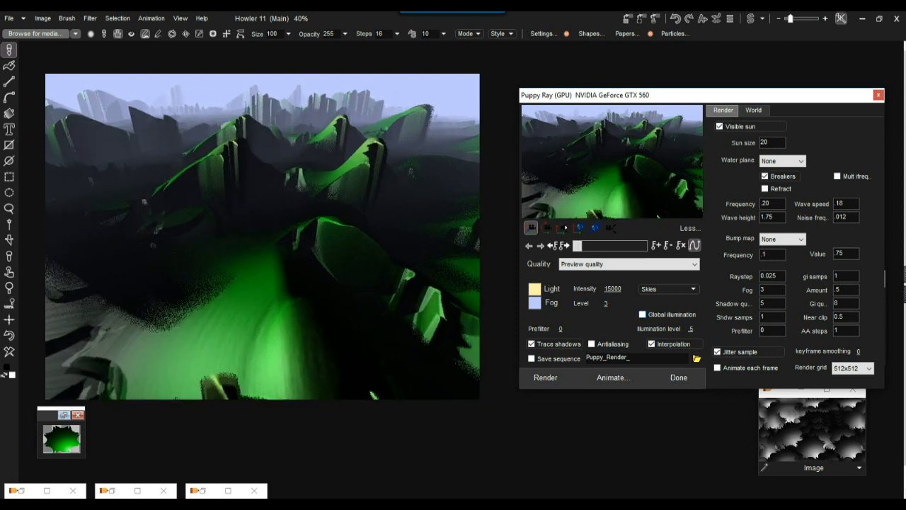
Step: Enable global illumination, set the illumination level to 0.8, and refresh the terrain preview
{"action": "left_click", "coordinate": [643, 315]}
{"action": "left_click_drag", "start_coordinate": [691, 328], "coordinate": [702, 328]}
{"action": "mouse_move", "coordinate": [612, 161]}
{"action": "left_mouse_down"}
{"action": "mouse_move", "coordinate": [639, 184]}
{"action": "mouse_move", "coordinate": [613, 158]}
{"action": "left_mouse_up"}
Step: Lower the terrain's relief and re-aim the light until the slopes are softly lit without glare
{"action": "left_click", "coordinate": [562, 227]}
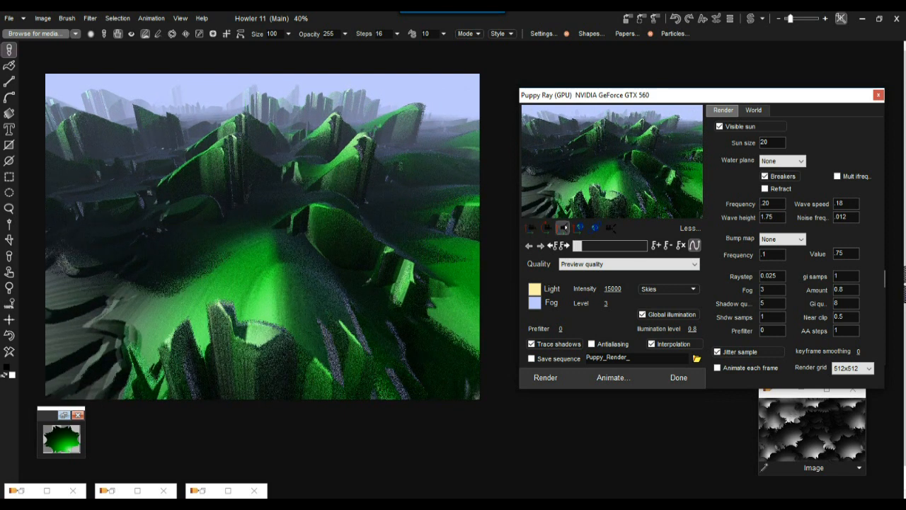
{"action": "left_click_drag", "start_coordinate": [607, 164], "coordinate": [623, 151]}
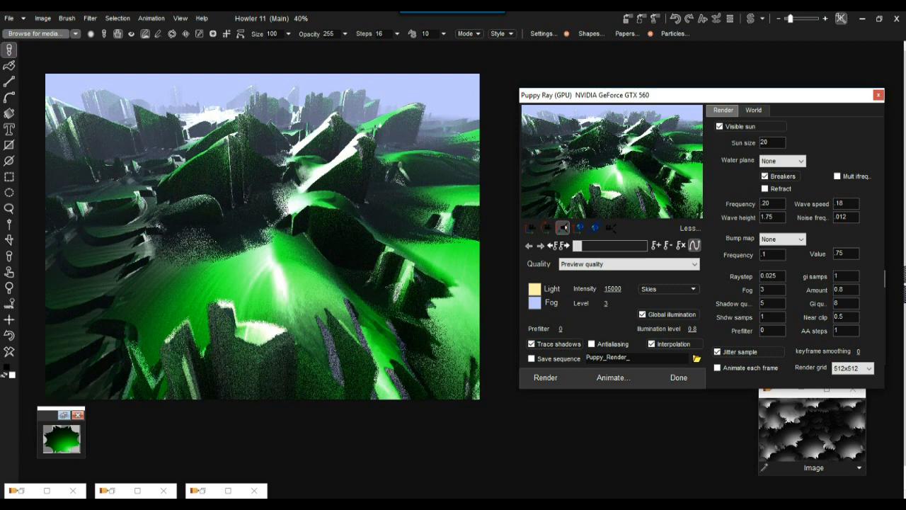
{"action": "left_click", "coordinate": [595, 227]}
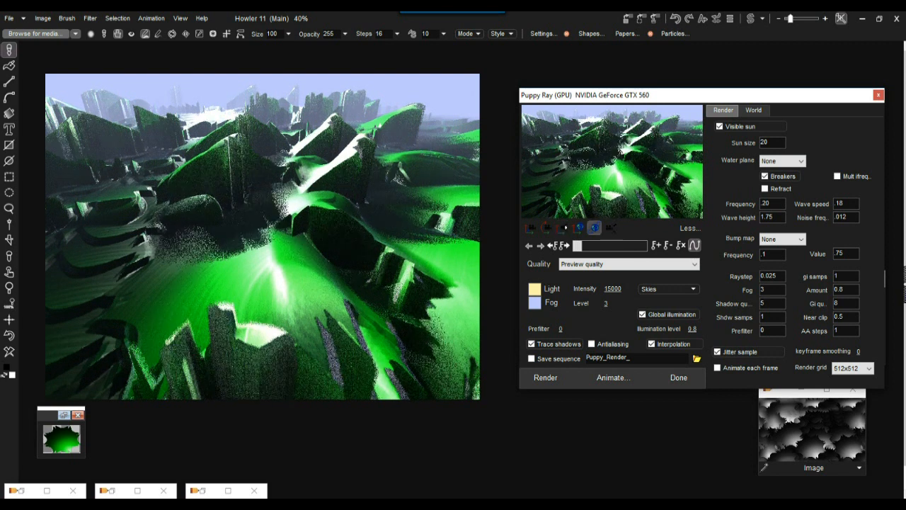
{"action": "left_click_drag", "start_coordinate": [612, 170], "coordinate": [612, 156]}
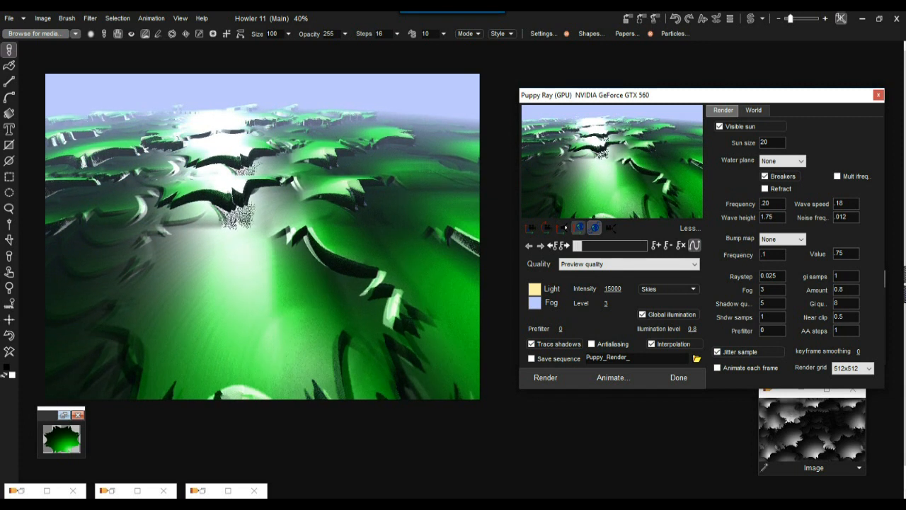
{"action": "left_click", "coordinate": [563, 227]}
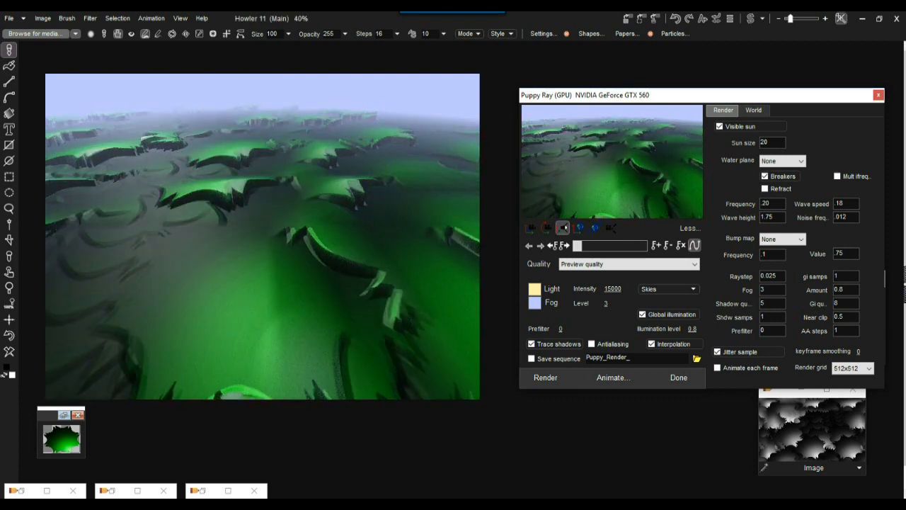
Step: Set the fog level to 8.1, reframe the camera to include sky above the horizon, and accept the render
{"action": "left_click_drag", "start_coordinate": [606, 303], "coordinate": [655, 303]}
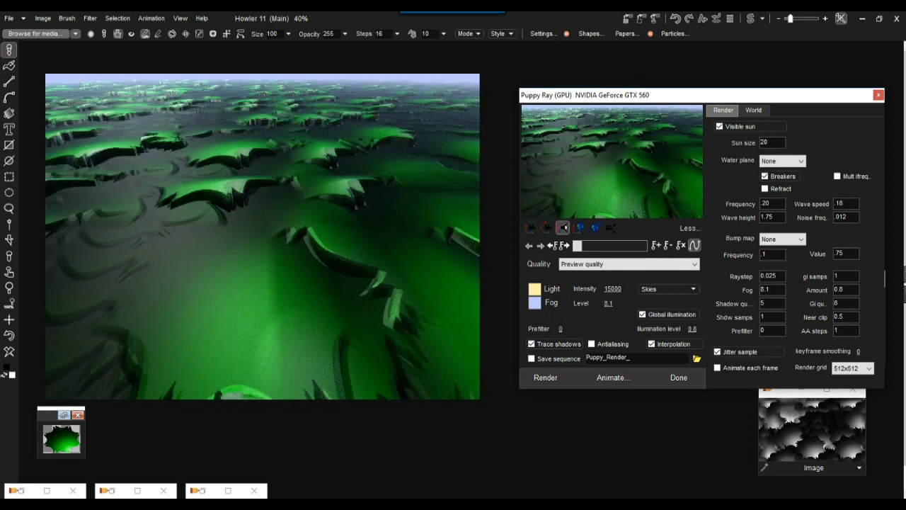
{"action": "left_click", "coordinate": [545, 227]}
{"action": "mouse_move", "coordinate": [546, 228]}
{"action": "left_mouse_down"}
{"action": "mouse_move", "coordinate": [546, 195]}
{"action": "mouse_move", "coordinate": [547, 221]}
{"action": "left_mouse_up"}
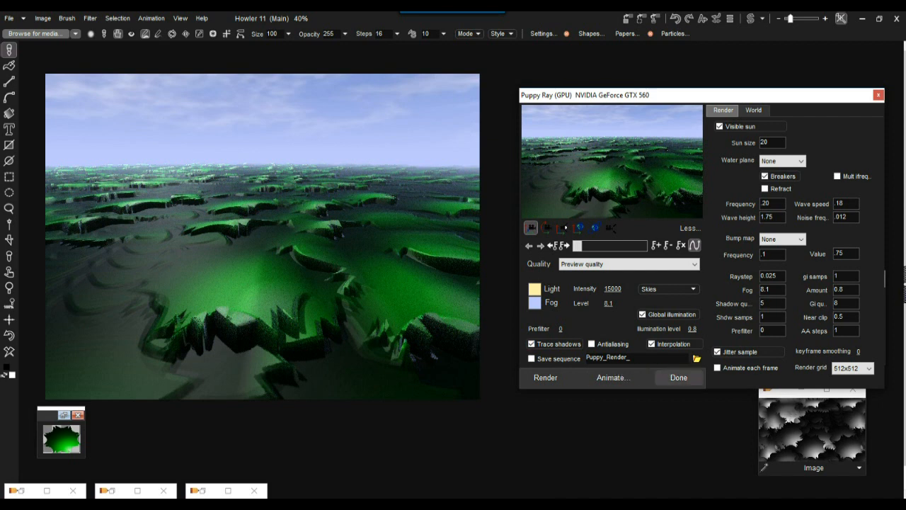
{"action": "left_click", "coordinate": [678, 377]}
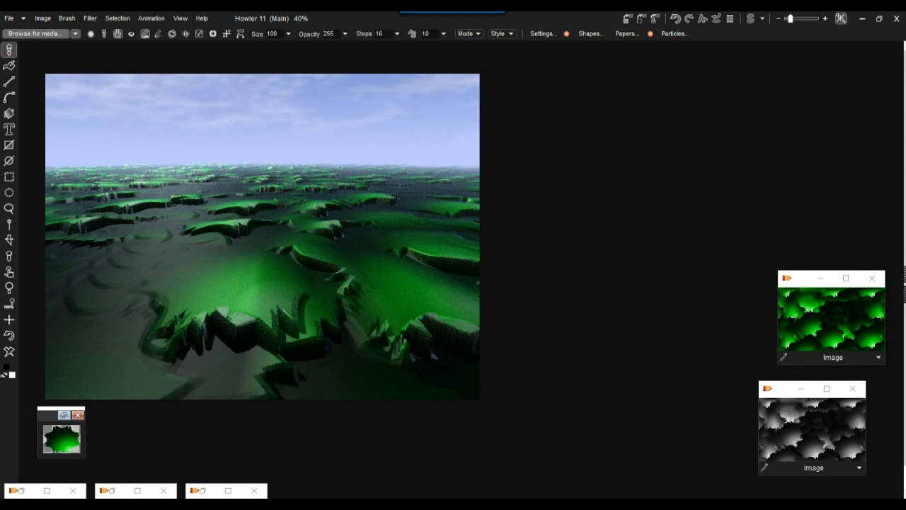
Step: Reposition the rendered picture, bring back the side panels, and move the two stored copies off them
{"action": "left_click_drag", "start_coordinate": [262, 236], "coordinate": [333, 239]}
{"action": "left_click", "coordinate": [904, 284]}
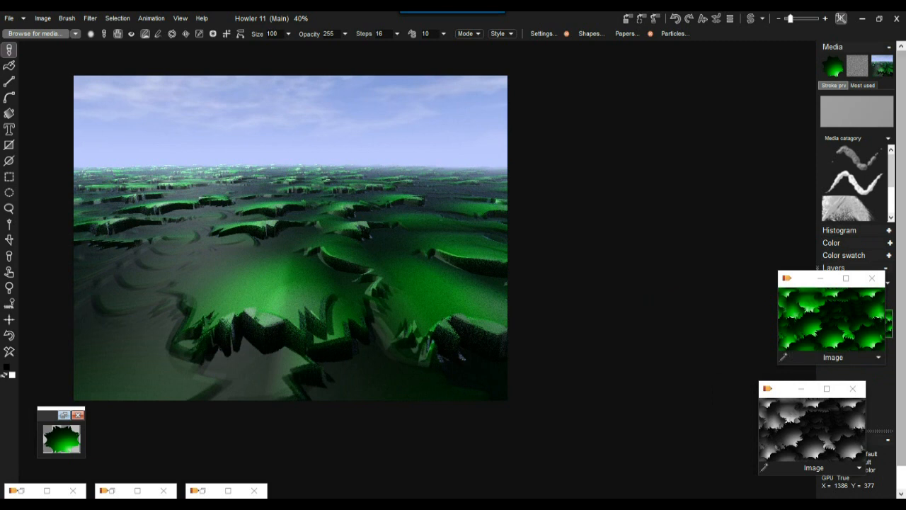
{"action": "left_click_drag", "start_coordinate": [800, 278], "coordinate": [575, 434]}
{"action": "left_click_drag", "start_coordinate": [783, 388], "coordinate": [601, 423]}
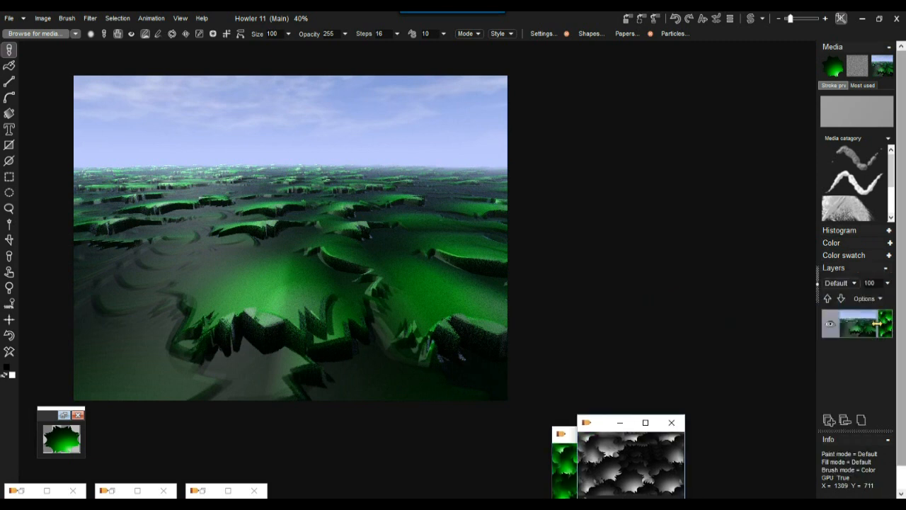
Step: Collapse the Info section and expand the Grids section to show its guide options
{"action": "left_click_drag", "start_coordinate": [901, 327], "coordinate": [901, 354]}
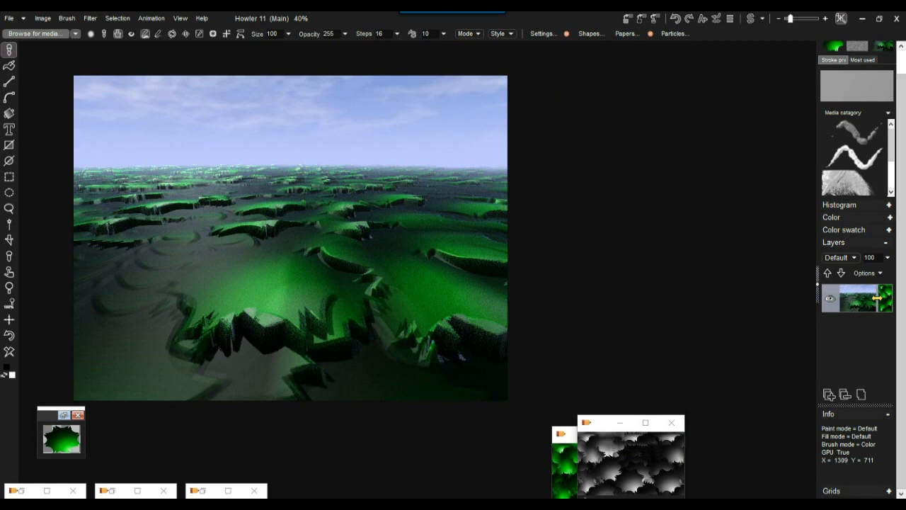
{"action": "left_click", "coordinate": [888, 414]}
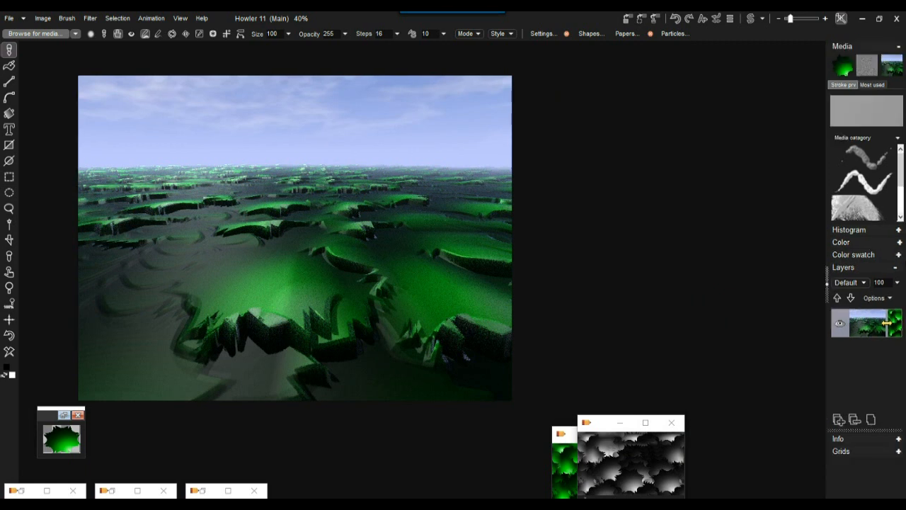
{"action": "left_click", "coordinate": [898, 451]}
{"action": "left_click_drag", "start_coordinate": [901, 354], "coordinate": [901, 446]}
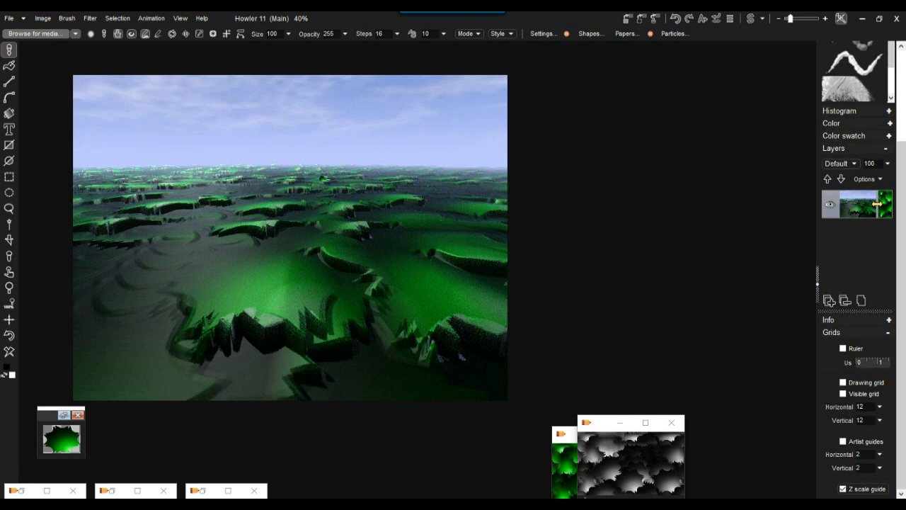
Step: Check the swap image, return to the main image, and store a copy of the rendered landscape beside it
{"action": "left_click", "coordinate": [750, 17]}
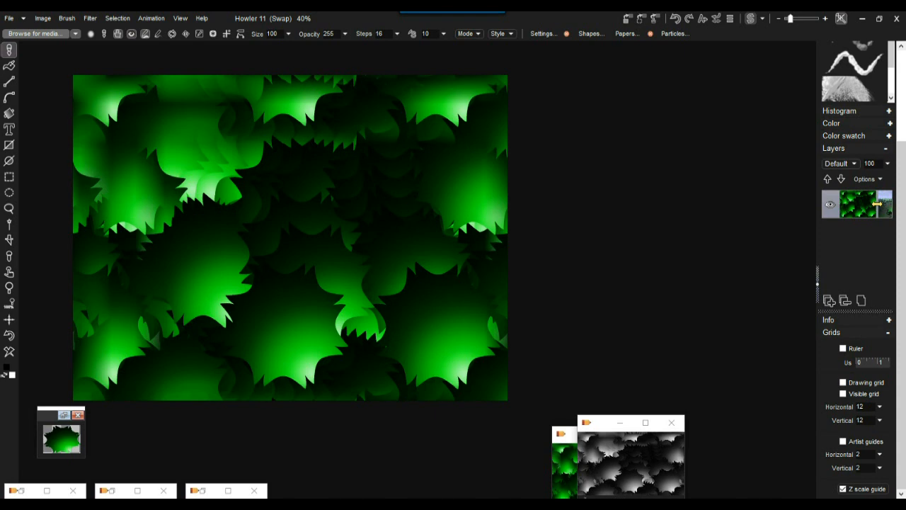
{"action": "left_click", "coordinate": [751, 18]}
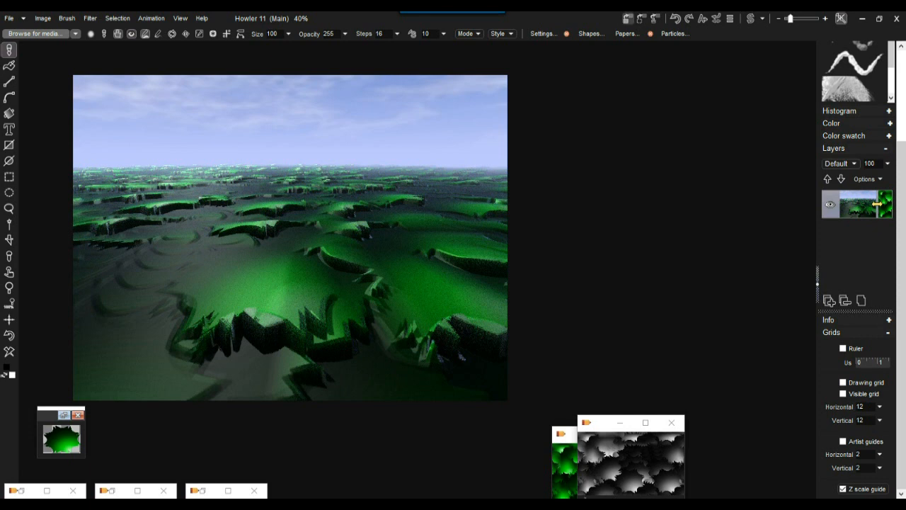
{"action": "left_click", "coordinate": [628, 18]}
{"action": "left_click_drag", "start_coordinate": [83, 367], "coordinate": [697, 244]}
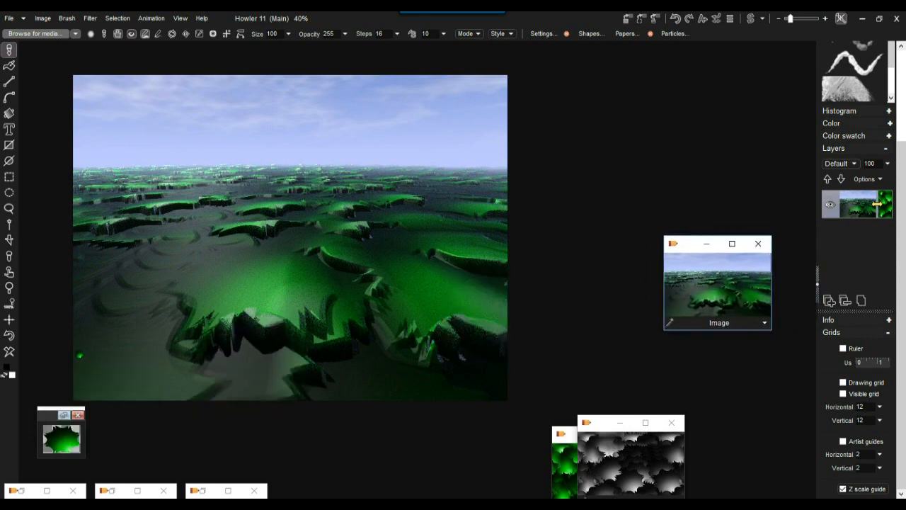
Step: Switch to the swap image, load the stored landscape copy into it, and return to the main image
{"action": "left_click", "coordinate": [750, 18]}
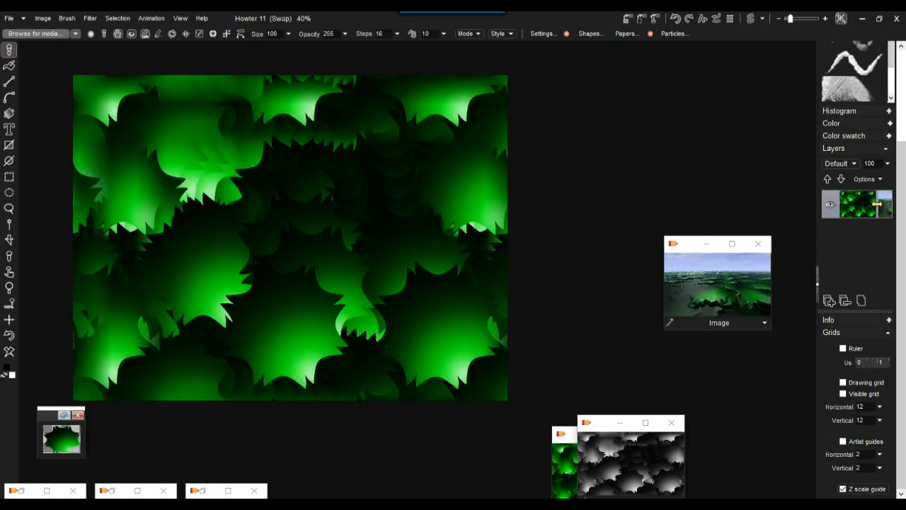
{"action": "left_click", "coordinate": [717, 284]}
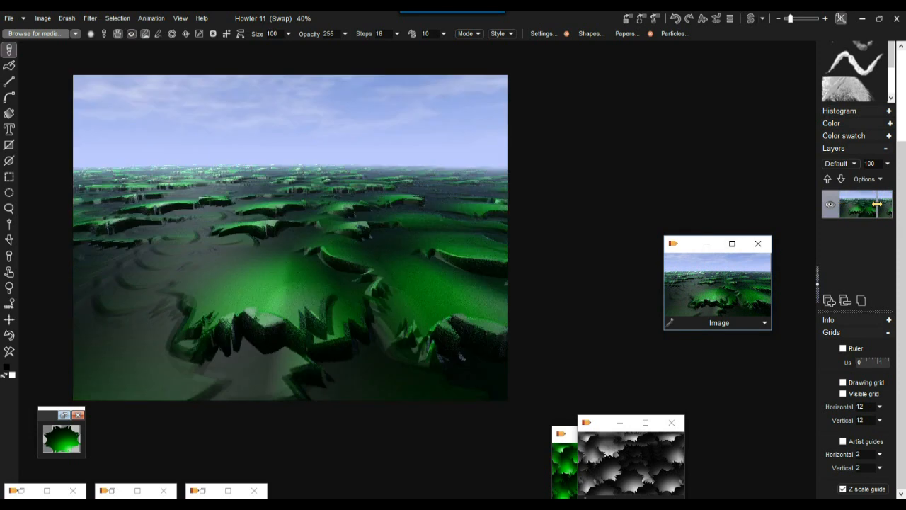
{"action": "left_click", "coordinate": [750, 18]}
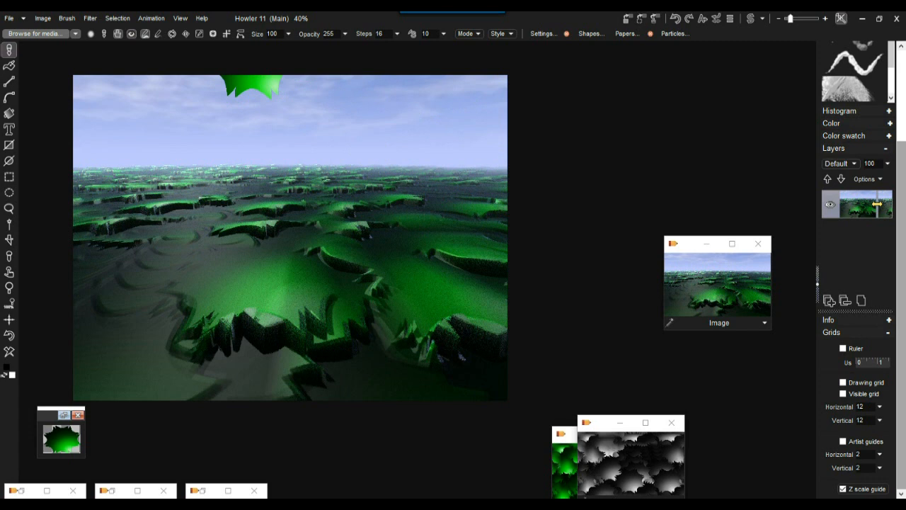
Step: Compare the swap and main images, and examine the landscape's foreground and ridges up close
{"action": "left_click", "coordinate": [750, 18]}
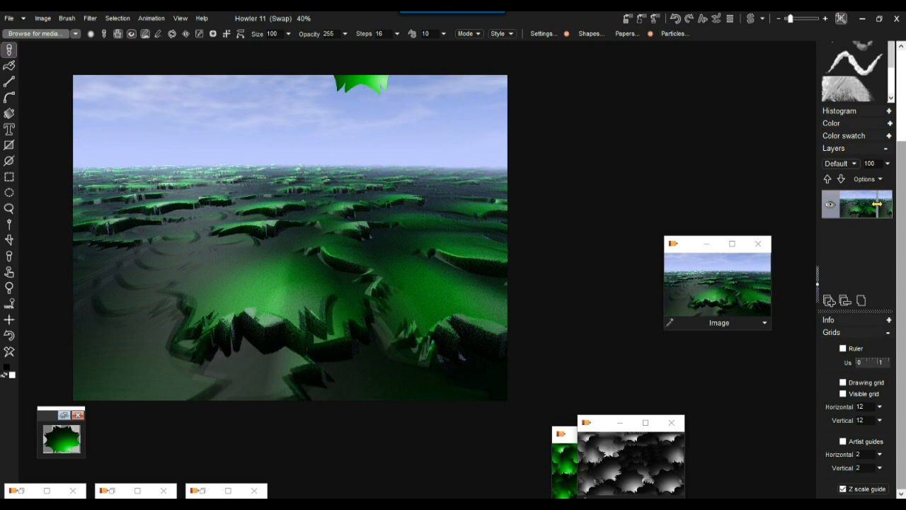
{"action": "left_click", "coordinate": [751, 19]}
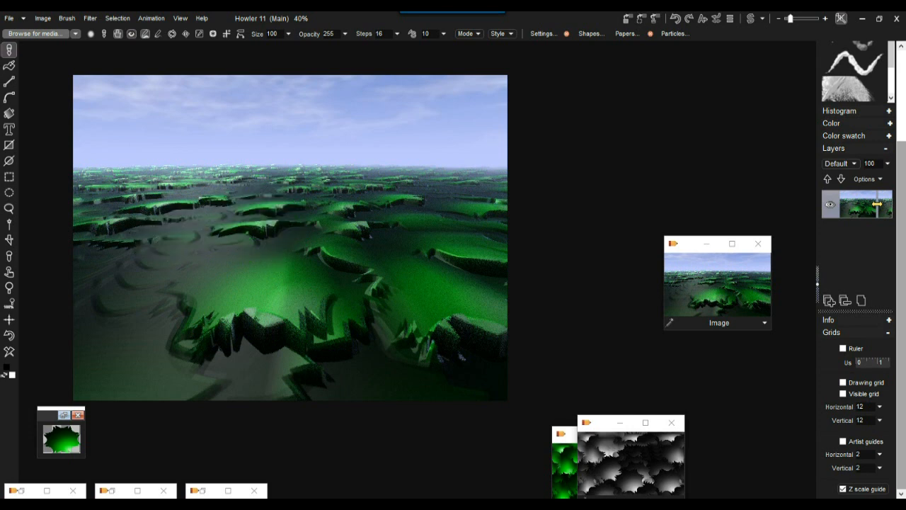
{"action": "scroll", "coordinate": [255, 226], "scroll_direction": "up", "scroll_amount": 3}
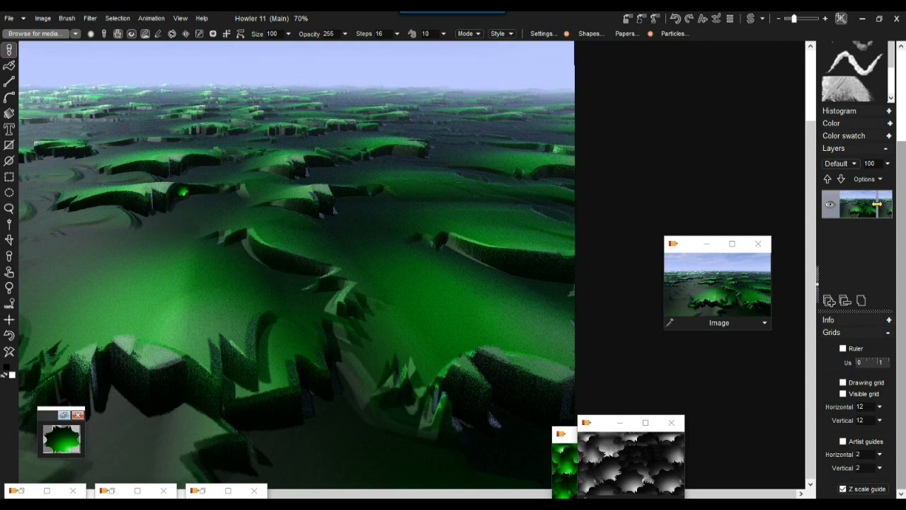
{"action": "left_click", "coordinate": [164, 190]}
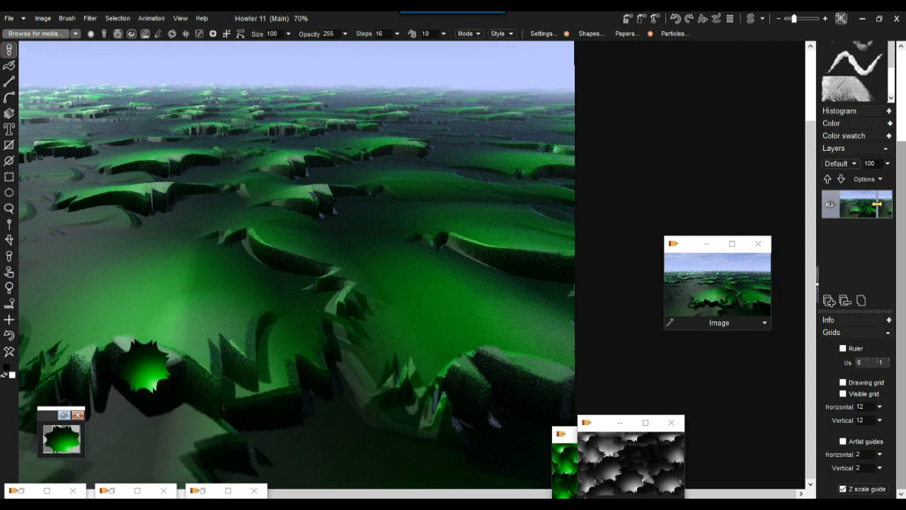
{"action": "scroll", "coordinate": [206, 318], "scroll_direction": "down", "scroll_amount": 2}
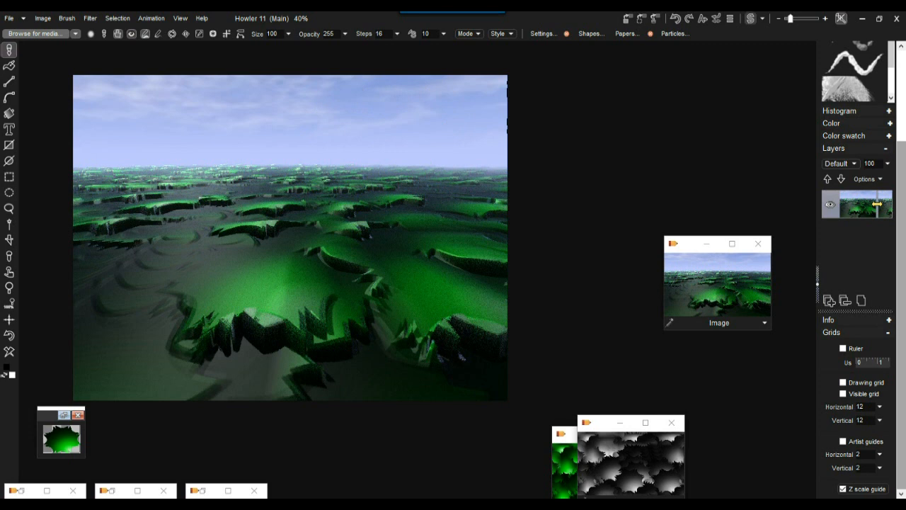
Step: Switch to the swap image and adjust its hue to 154, saturation to 200 and value to 317
{"action": "key", "text": "j"}
{"action": "left_click", "coordinate": [90, 18]}
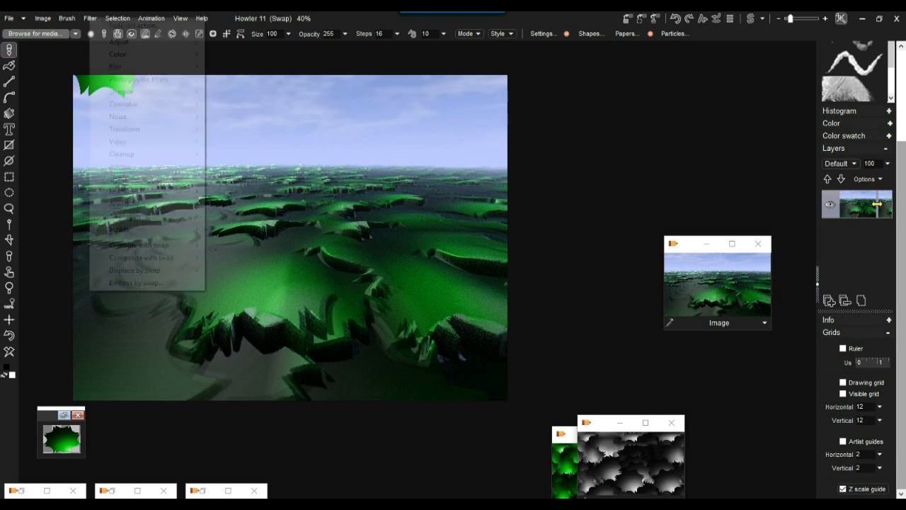
{"action": "mouse_move", "coordinate": [139, 79]}
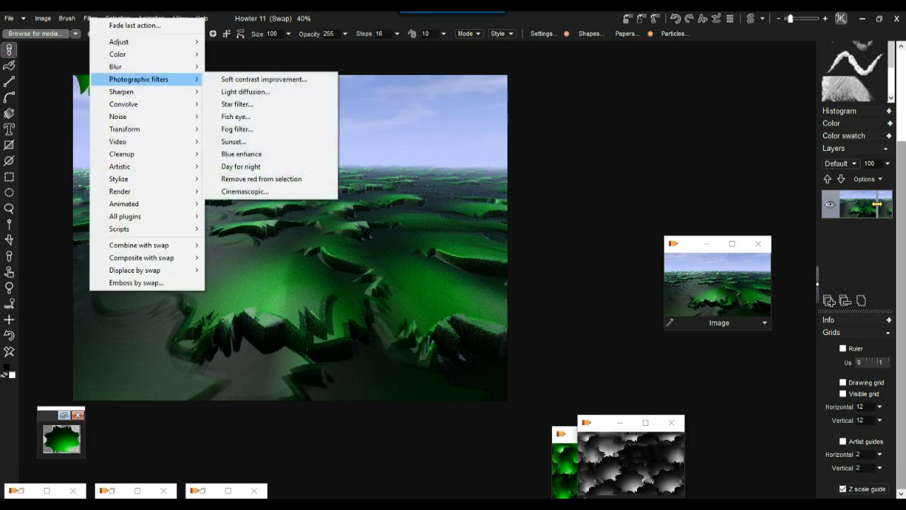
{"action": "mouse_move", "coordinate": [119, 41]}
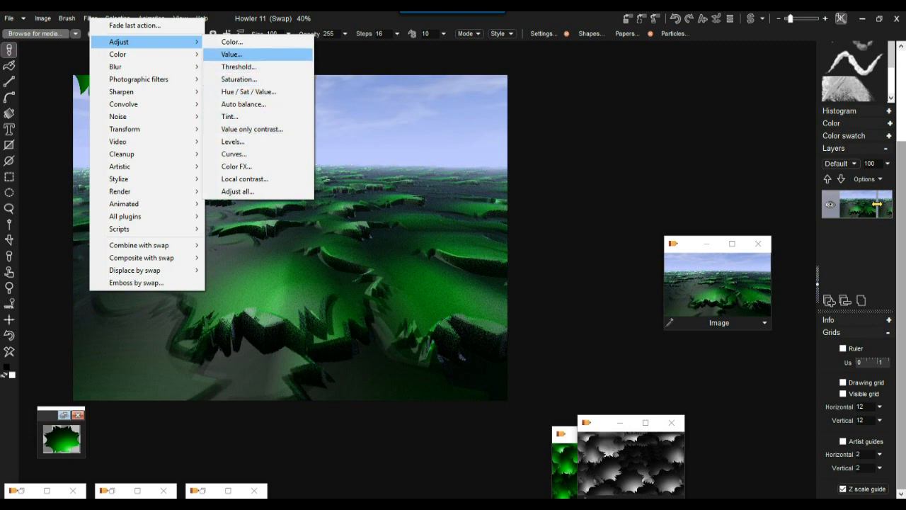
{"action": "left_click", "coordinate": [248, 91]}
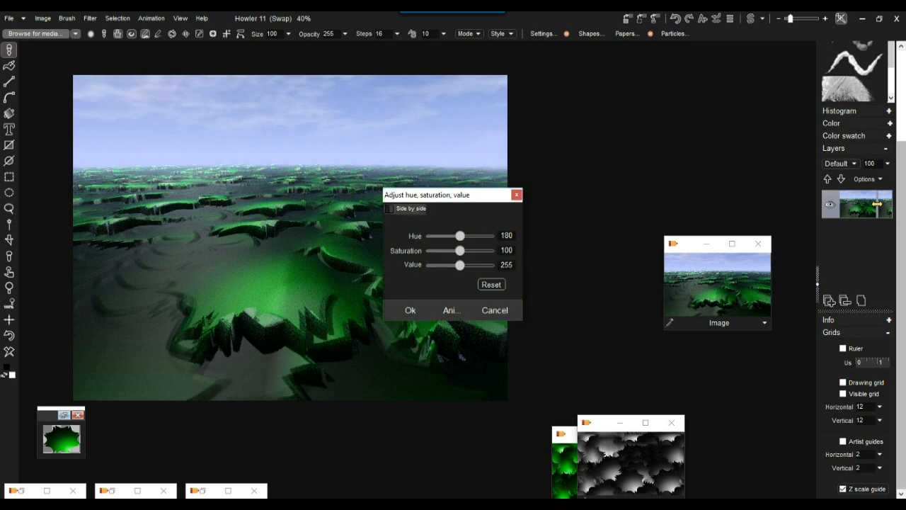
{"action": "left_click_drag", "start_coordinate": [432, 194], "coordinate": [513, 126]}
{"action": "mouse_move", "coordinate": [540, 182]}
{"action": "left_mouse_down"}
{"action": "mouse_move", "coordinate": [570, 182]}
{"action": "mouse_move", "coordinate": [545, 196]}
{"action": "mouse_move", "coordinate": [546, 167]}
{"action": "mouse_move", "coordinate": [555, 167]}
{"action": "mouse_move", "coordinate": [537, 167]}
{"action": "mouse_move", "coordinate": [562, 167]}
{"action": "mouse_move", "coordinate": [529, 167]}
{"action": "mouse_move", "coordinate": [564, 167]}
{"action": "mouse_move", "coordinate": [528, 167]}
{"action": "mouse_move", "coordinate": [536, 167]}
{"action": "left_mouse_up"}
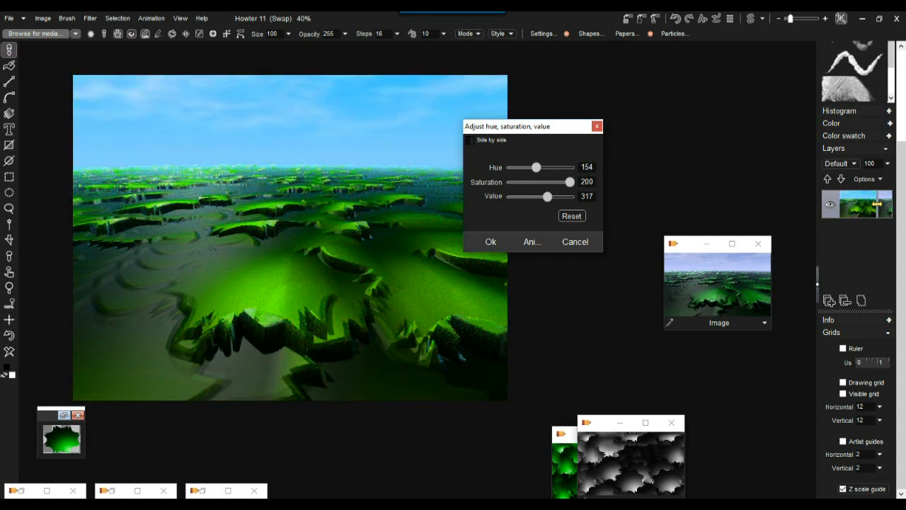
{"action": "left_click_drag", "start_coordinate": [510, 126], "coordinate": [562, 100]}
{"action": "left_click", "coordinate": [542, 214]}
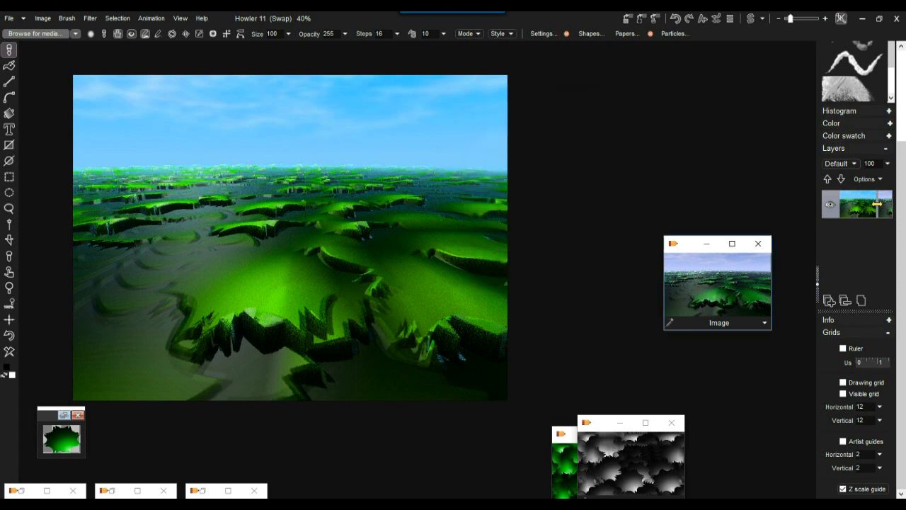
Step: Boost the swap image's saturation once more by setting it to 146 in the Hue / Sat / Value adjustment
{"action": "left_click", "coordinate": [90, 18]}
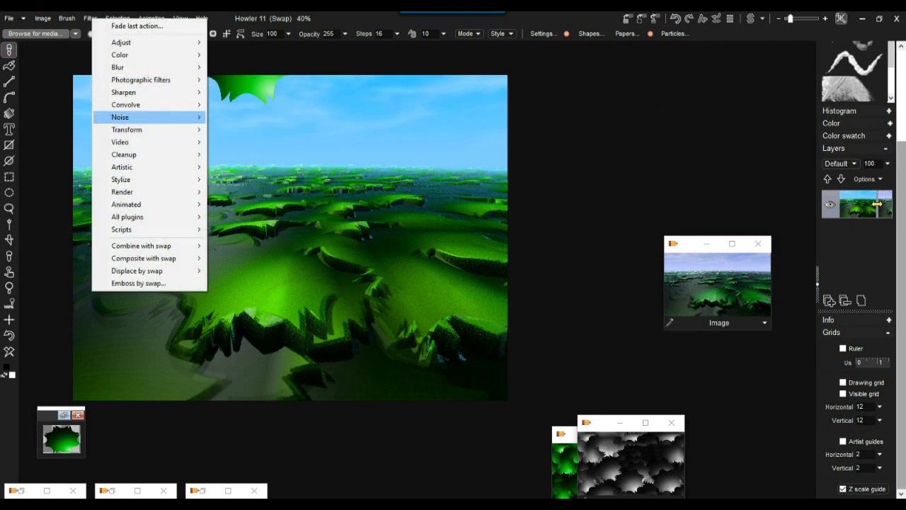
{"action": "left_click", "coordinate": [251, 92]}
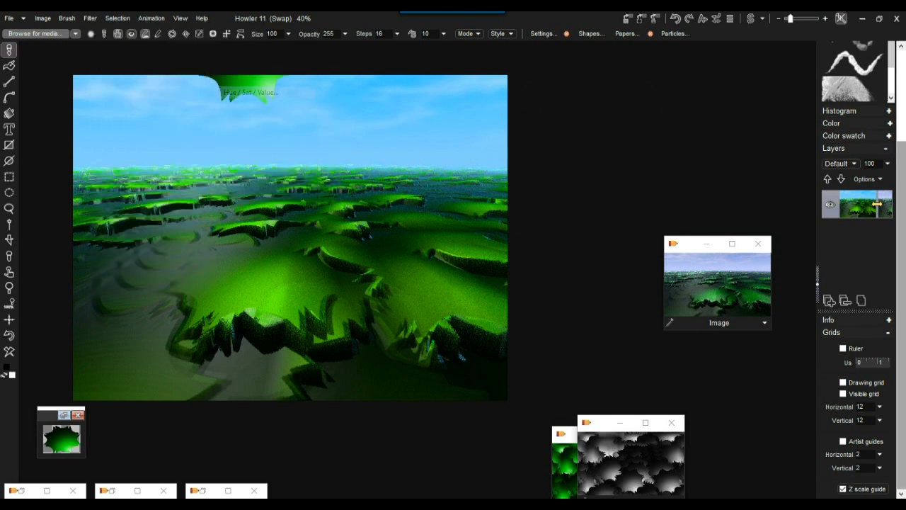
{"action": "left_click_drag", "start_coordinate": [453, 195], "coordinate": [600, 119]}
{"action": "left_click", "coordinate": [638, 208]}
{"action": "mouse_move", "coordinate": [606, 174]}
{"action": "left_mouse_down"}
{"action": "mouse_move", "coordinate": [636, 174]}
{"action": "mouse_move", "coordinate": [620, 174]}
{"action": "left_mouse_up"}
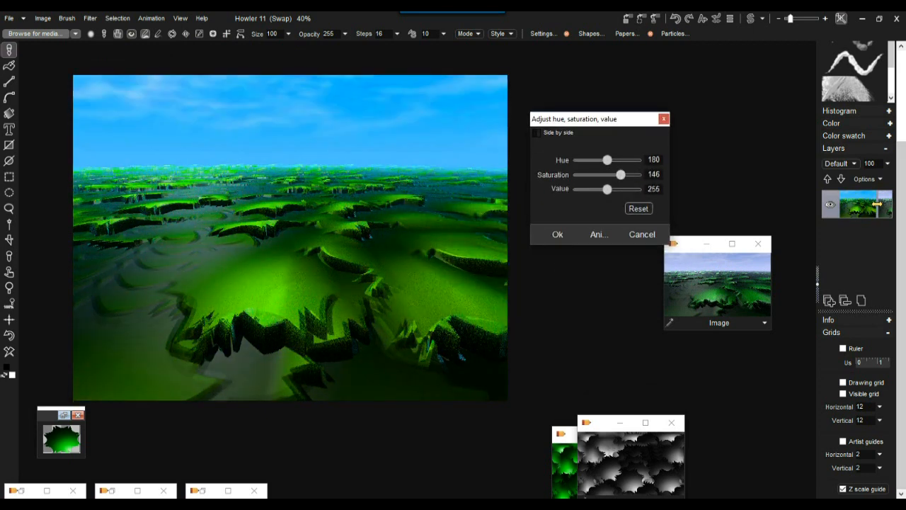
{"action": "left_click", "coordinate": [557, 235]}
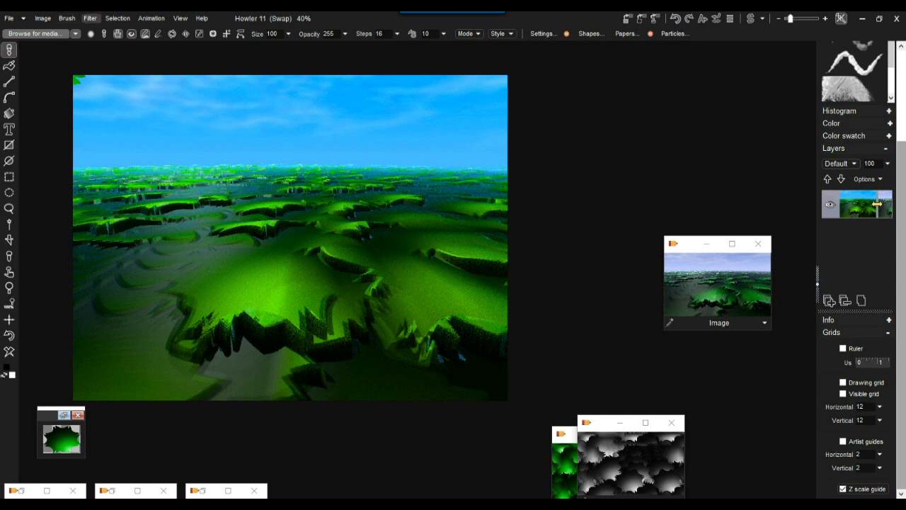
Step: Isolate the green areas with an additive color adjustment of red -255, green -74 and blue -255
{"action": "left_click", "coordinate": [90, 19]}
{"action": "mouse_move", "coordinate": [142, 44]}
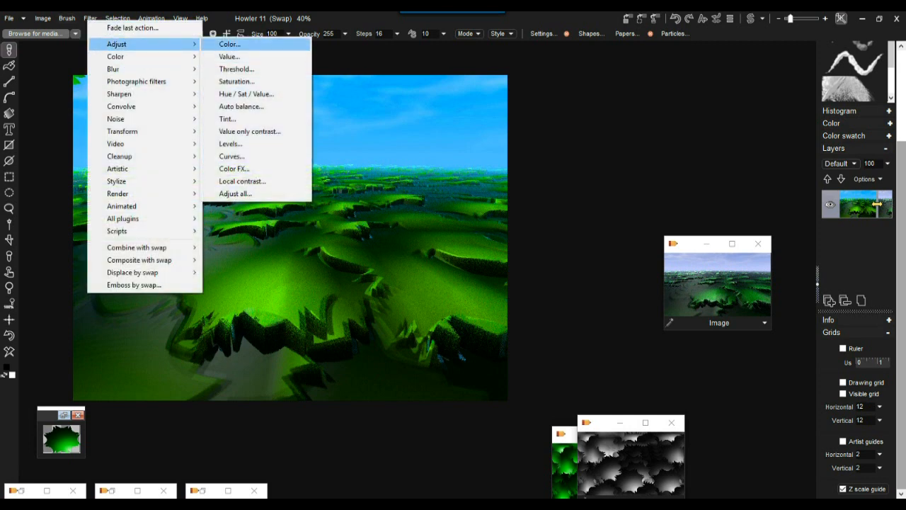
{"action": "left_click", "coordinate": [230, 44]}
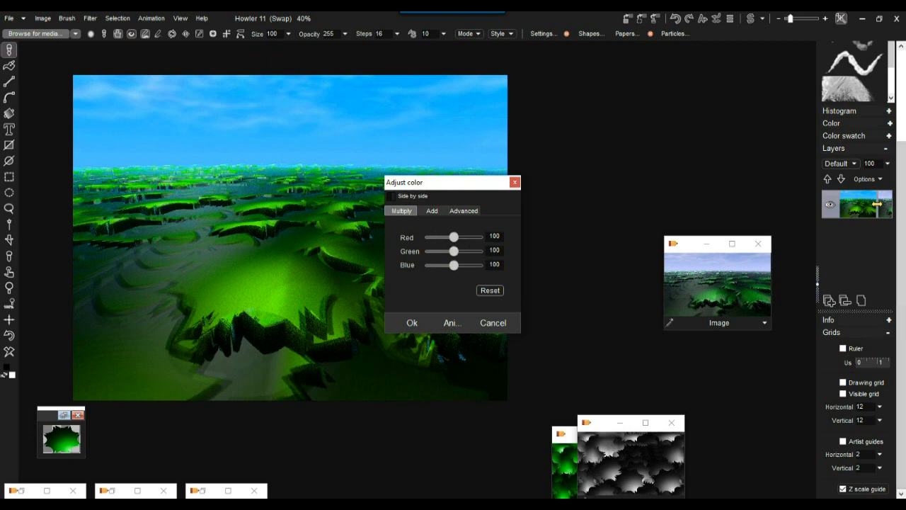
{"action": "left_click", "coordinate": [432, 210]}
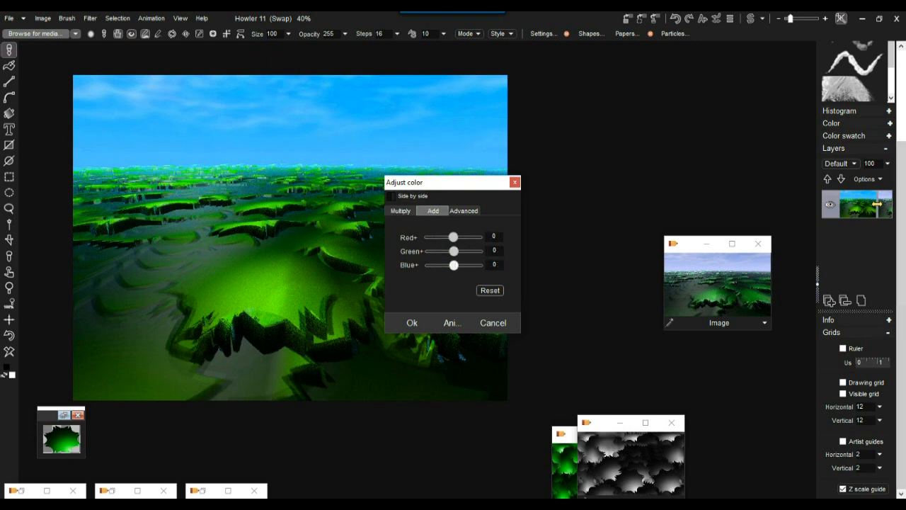
{"action": "left_click_drag", "start_coordinate": [454, 265], "coordinate": [429, 265]}
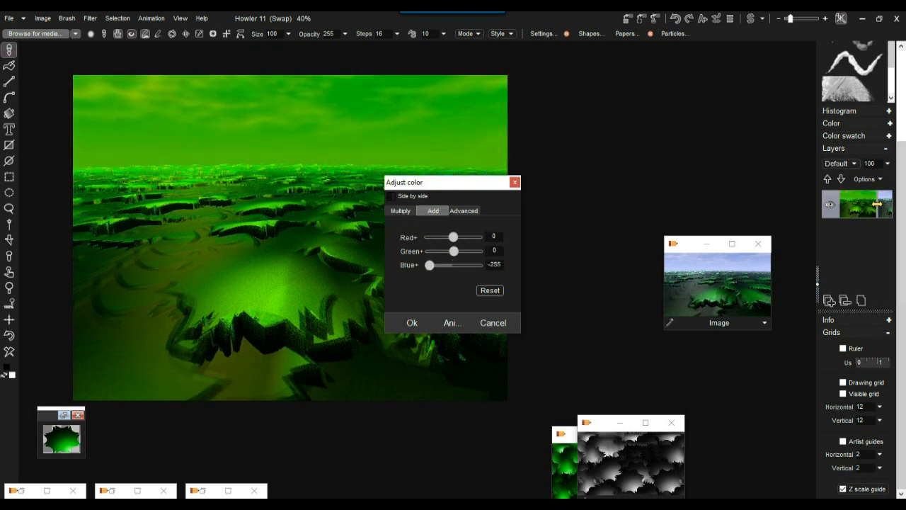
{"action": "mouse_move", "coordinate": [453, 237]}
{"action": "left_mouse_down"}
{"action": "mouse_move", "coordinate": [429, 237]}
{"action": "mouse_move", "coordinate": [440, 251]}
{"action": "mouse_move", "coordinate": [455, 250]}
{"action": "mouse_move", "coordinate": [446, 251]}
{"action": "left_mouse_up"}
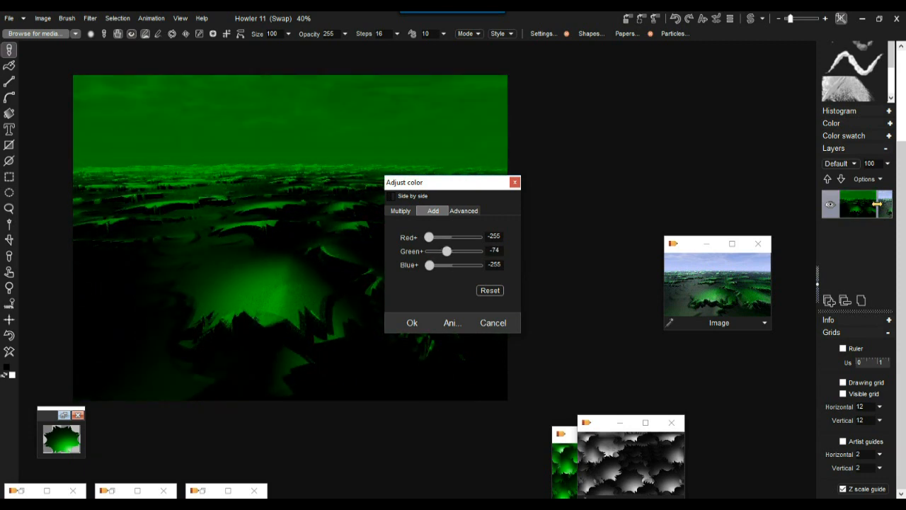
{"action": "left_click_drag", "start_coordinate": [439, 182], "coordinate": [586, 87]}
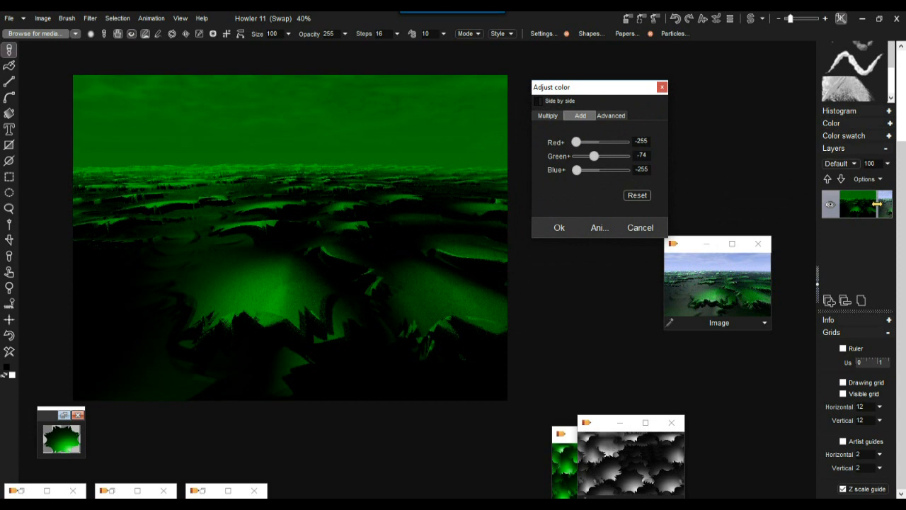
{"action": "left_click", "coordinate": [559, 227]}
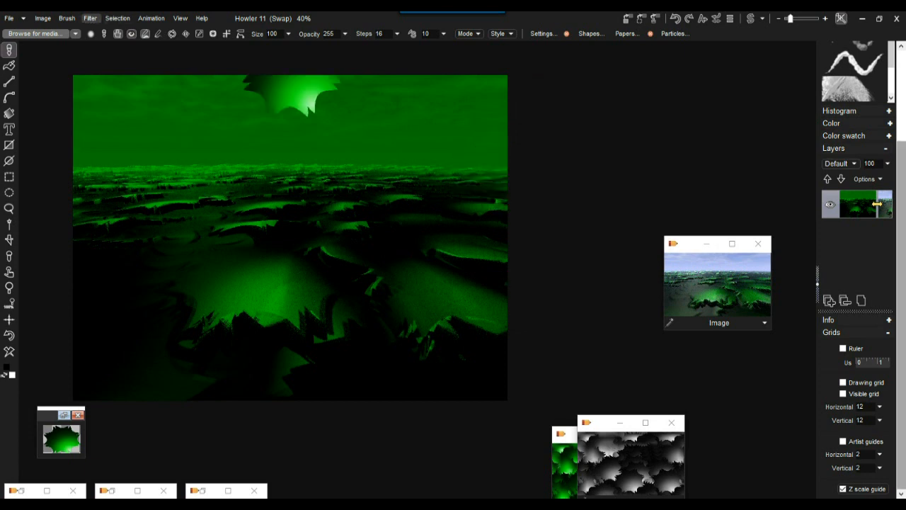
Step: Expand the image's dynamic range and cover the sky down to the horizon with a filled black rectangle
{"action": "left_click", "coordinate": [42, 17]}
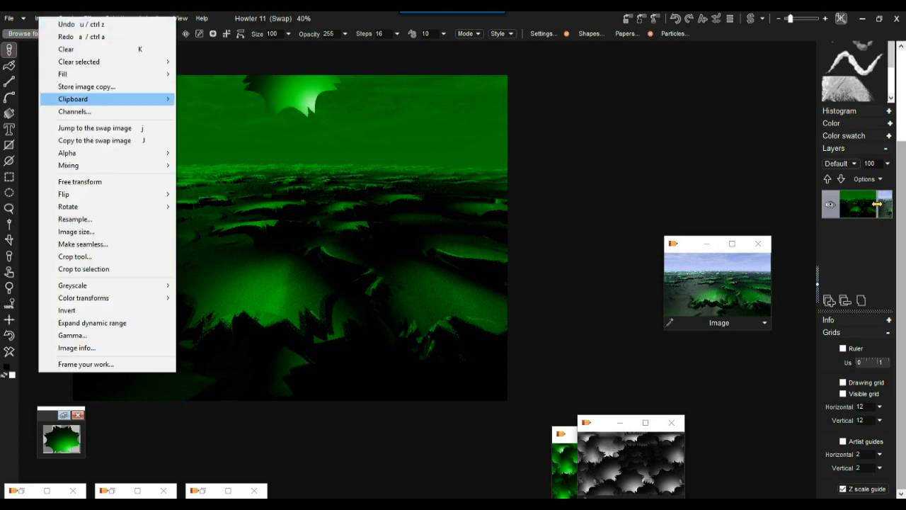
{"action": "left_click", "coordinate": [85, 319]}
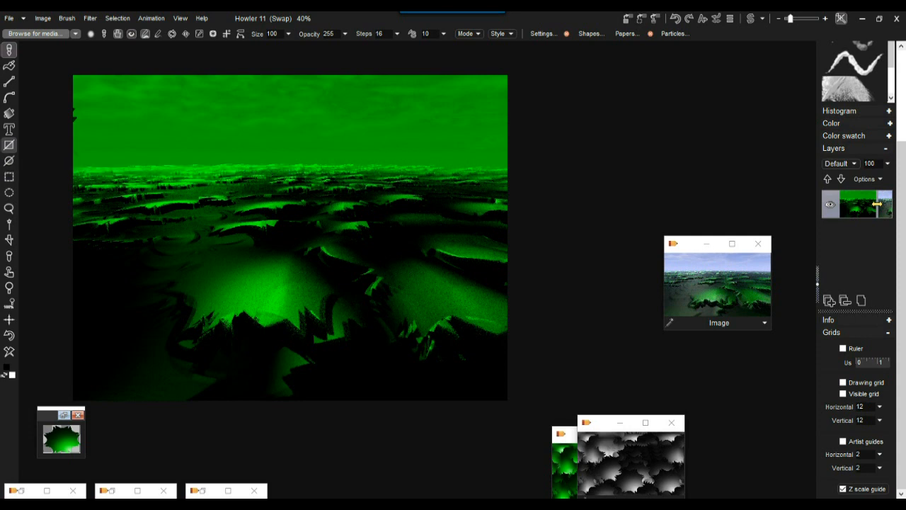
{"action": "left_click", "coordinate": [9, 145]}
{"action": "left_click_drag", "start_coordinate": [51, 65], "coordinate": [596, 176]}
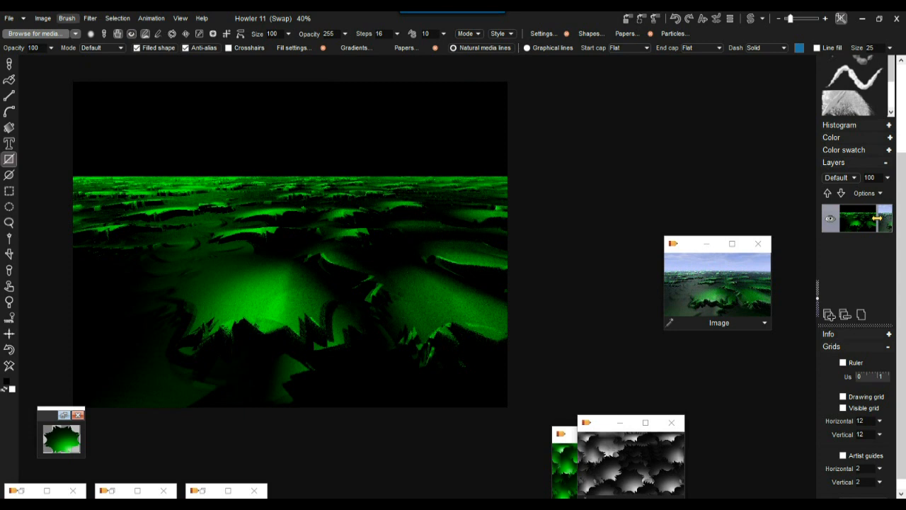
Step: Apply an S-shaped RGB curve that darkens the shadows and lifts the bright green areas
{"action": "left_click", "coordinate": [90, 18]}
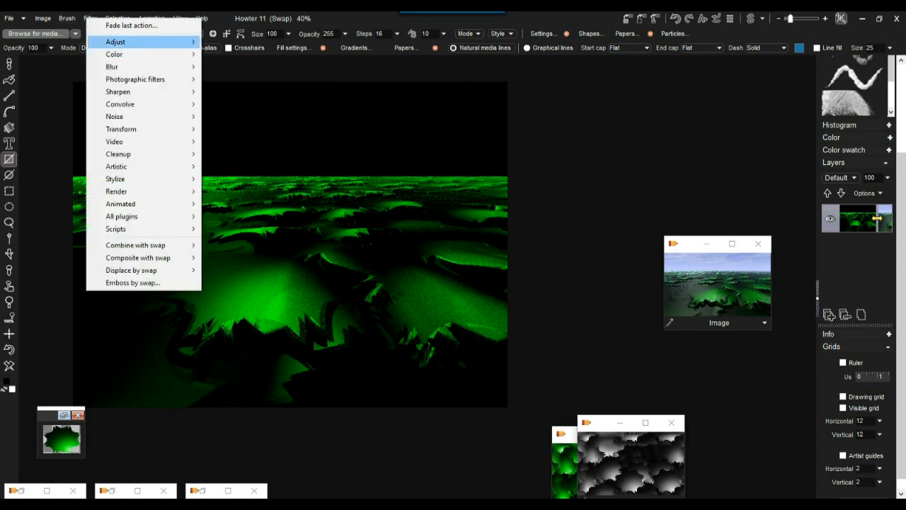
{"action": "mouse_move", "coordinate": [116, 42]}
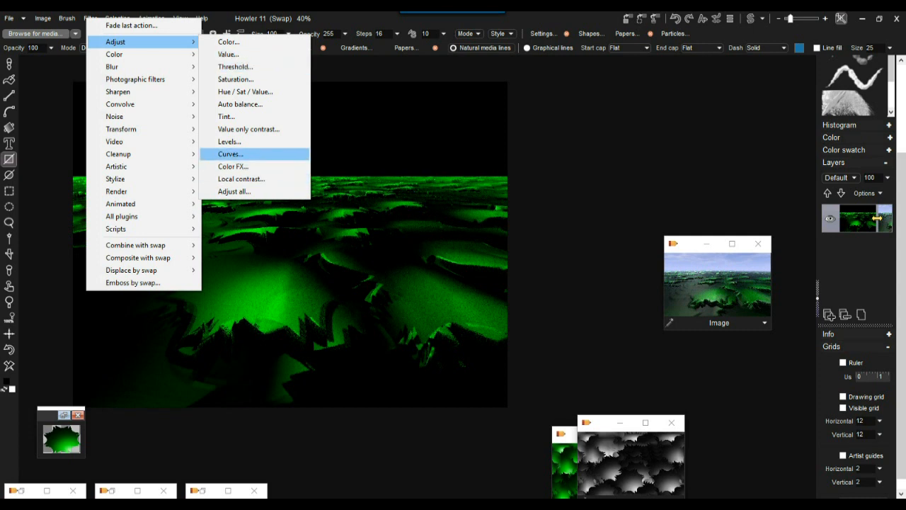
{"action": "left_click", "coordinate": [230, 154]}
{"action": "left_click_drag", "start_coordinate": [432, 279], "coordinate": [428, 314]}
{"action": "left_click_drag", "start_coordinate": [467, 257], "coordinate": [465, 200]}
{"action": "left_click_drag", "start_coordinate": [453, 140], "coordinate": [596, 102]}
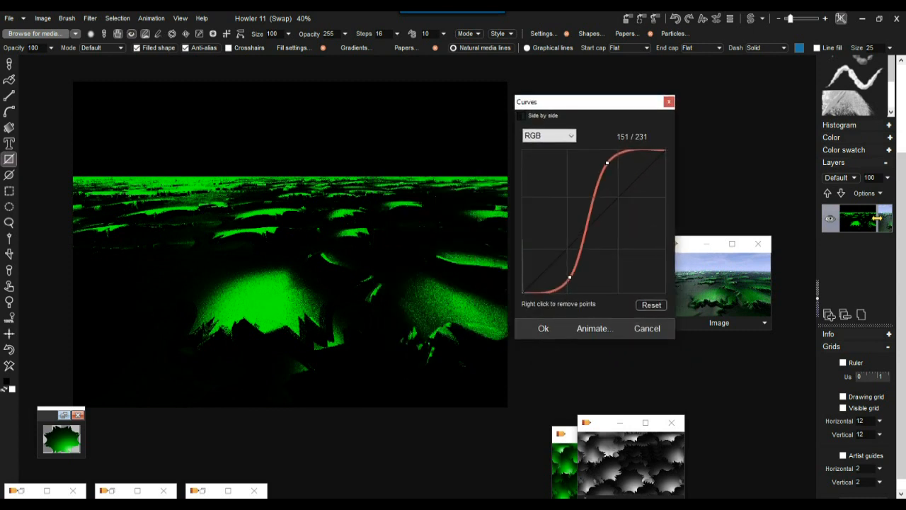
{"action": "left_click_drag", "start_coordinate": [607, 163], "coordinate": [617, 192]}
{"action": "left_click", "coordinate": [543, 328]}
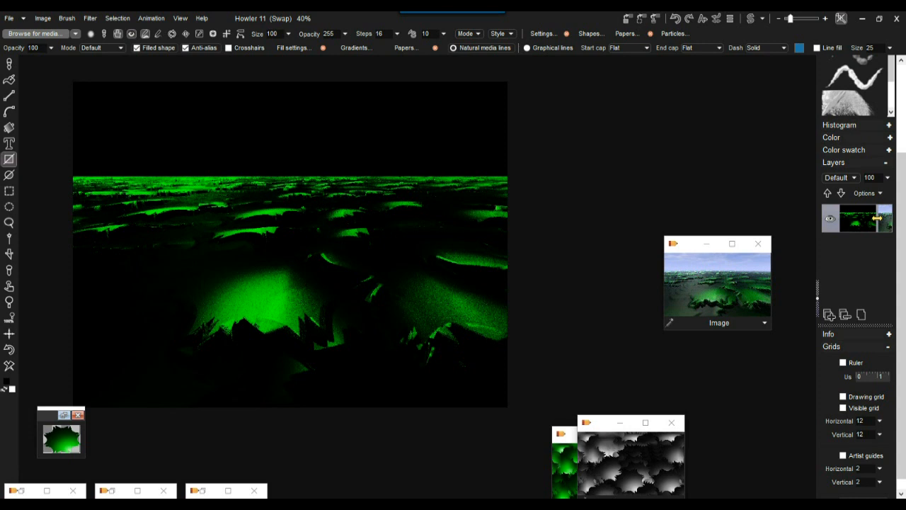
Step: Soften the green highlights with a Gaussian blur of level 6 using the Approximate algorithm
{"action": "scroll", "coordinate": [862, 276], "scroll_direction": "down", "scroll_amount": 1}
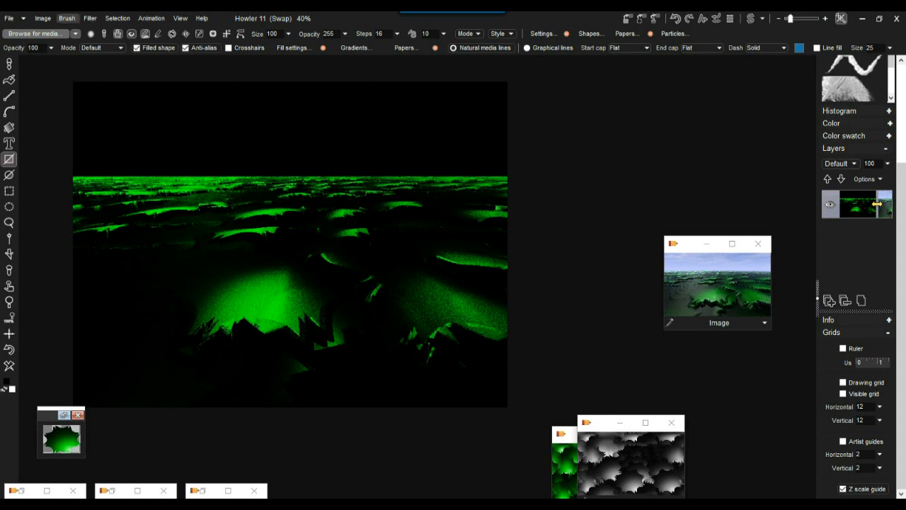
{"action": "left_click", "coordinate": [89, 18]}
{"action": "mouse_move", "coordinate": [117, 65]}
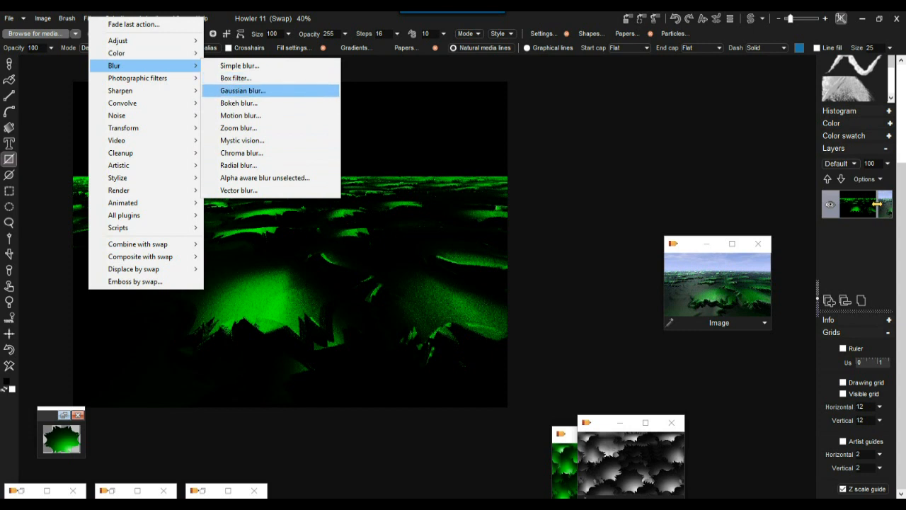
{"action": "left_click", "coordinate": [243, 91]}
{"action": "mouse_move", "coordinate": [412, 234]}
{"action": "left_mouse_down"}
{"action": "mouse_move", "coordinate": [423, 234]}
{"action": "mouse_move", "coordinate": [413, 234]}
{"action": "left_mouse_up"}
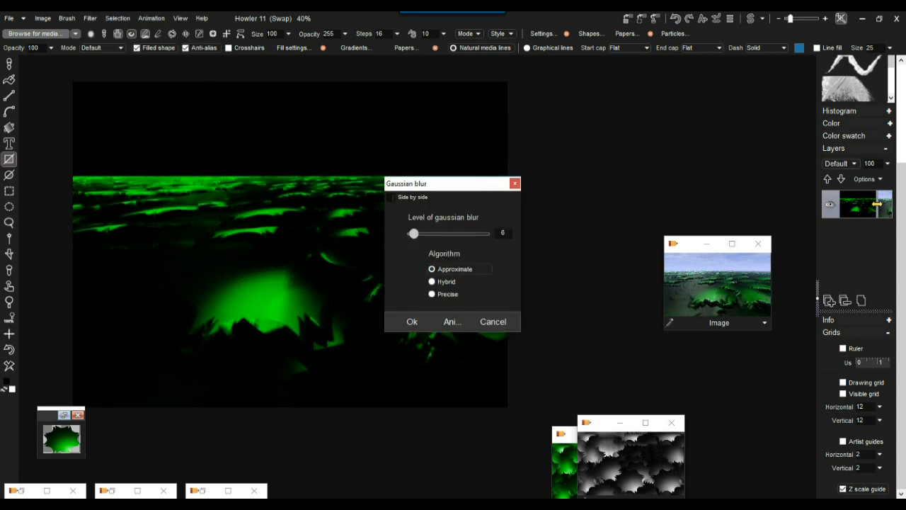
{"action": "left_click", "coordinate": [412, 322]}
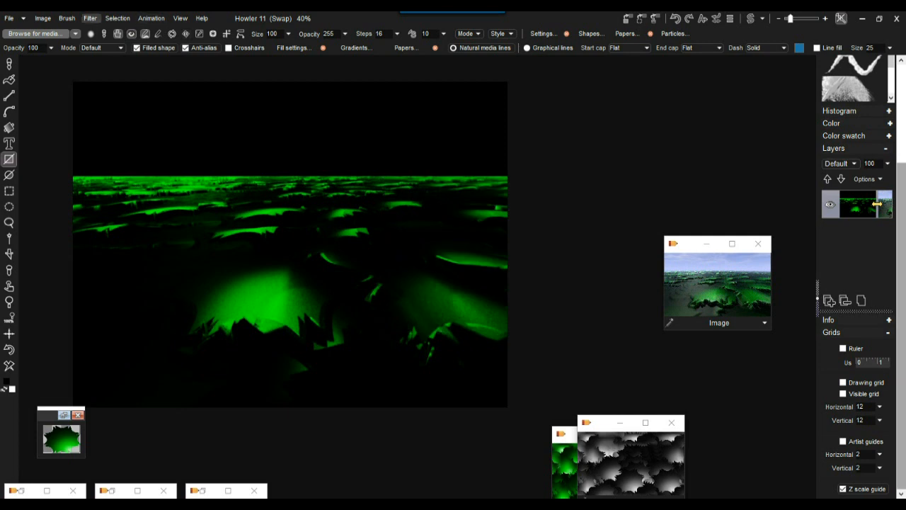
Step: Raise the image's contrast to 129 with the value adjustment and store a copy of the result in its own window
{"action": "left_click", "coordinate": [89, 17]}
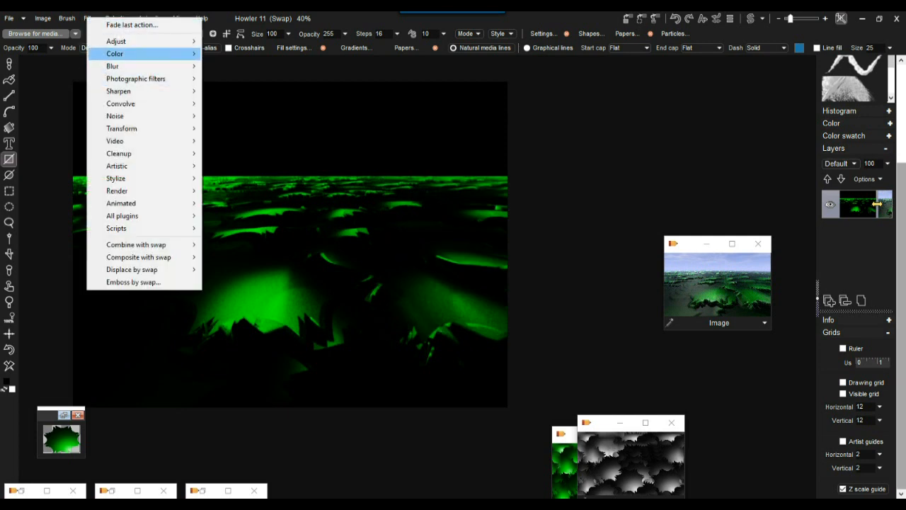
{"action": "mouse_move", "coordinate": [142, 41]}
{"action": "left_click", "coordinate": [229, 54]}
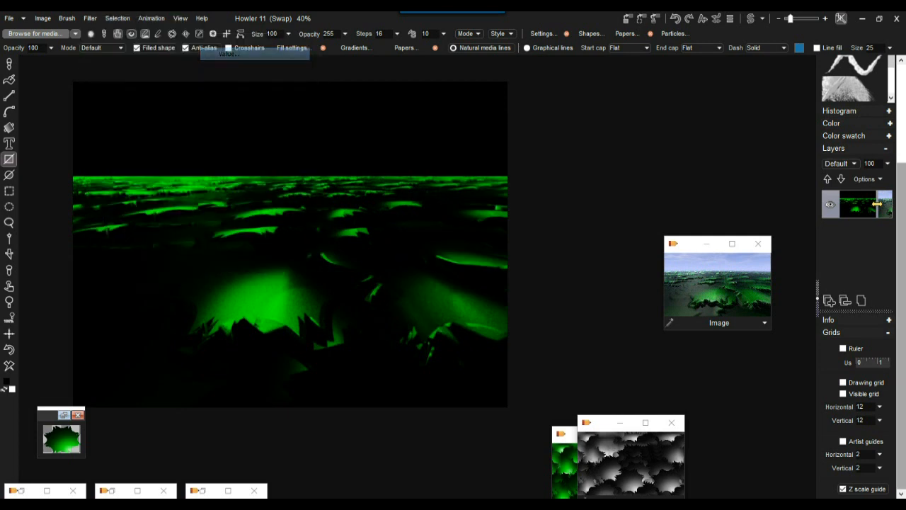
{"action": "left_click_drag", "start_coordinate": [537, 257], "coordinate": [543, 257]}
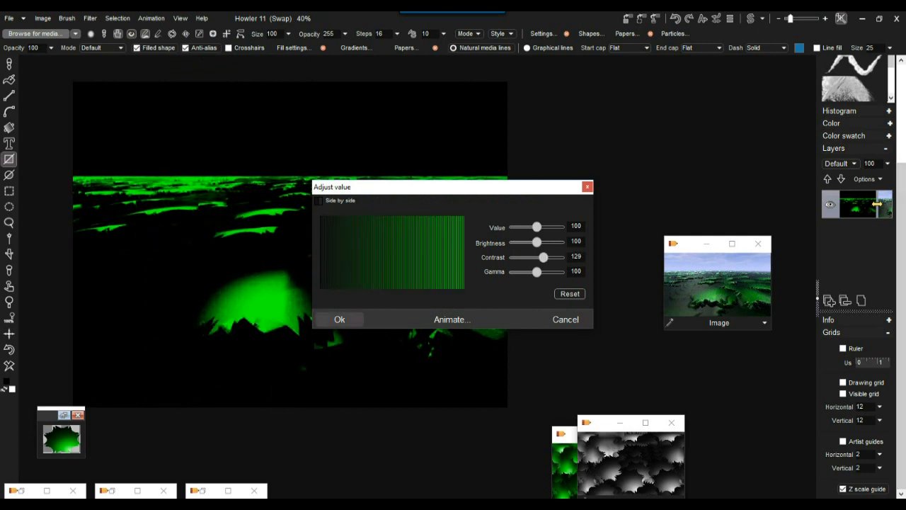
{"action": "left_click", "coordinate": [340, 319]}
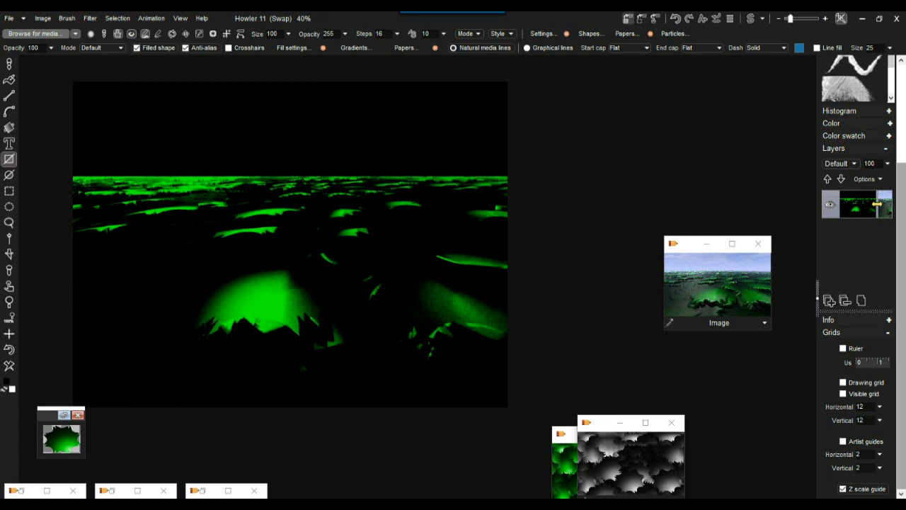
{"action": "left_click", "coordinate": [628, 18]}
{"action": "left_click_drag", "start_coordinate": [74, 366], "coordinate": [623, 82]}
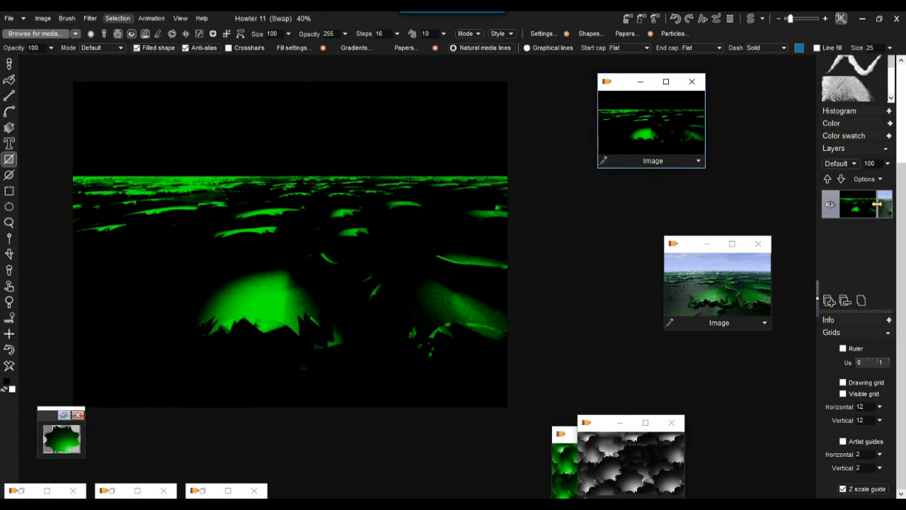
Step: Select the bright green areas by color key, sampling the large mound's green with RGB difference and tolerance 128
{"action": "left_click", "coordinate": [118, 19]}
{"action": "mouse_move", "coordinate": [154, 64]}
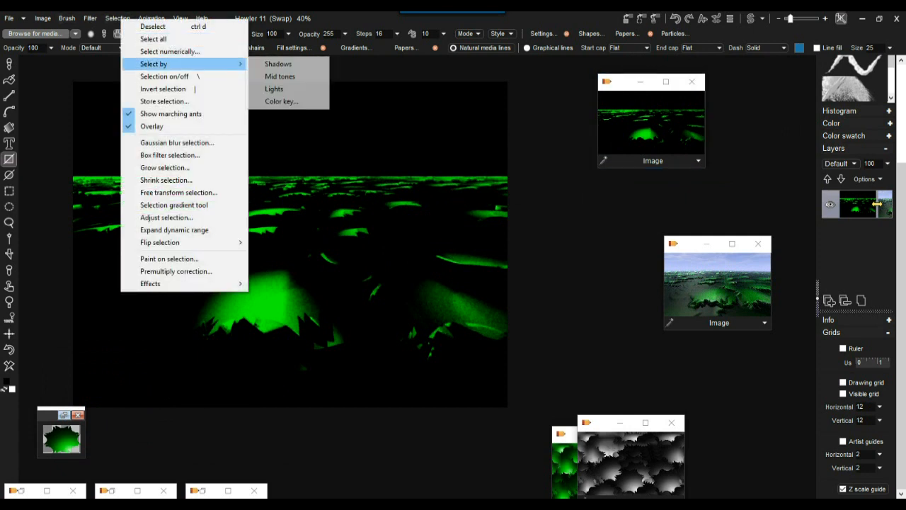
{"action": "left_click", "coordinate": [282, 101]}
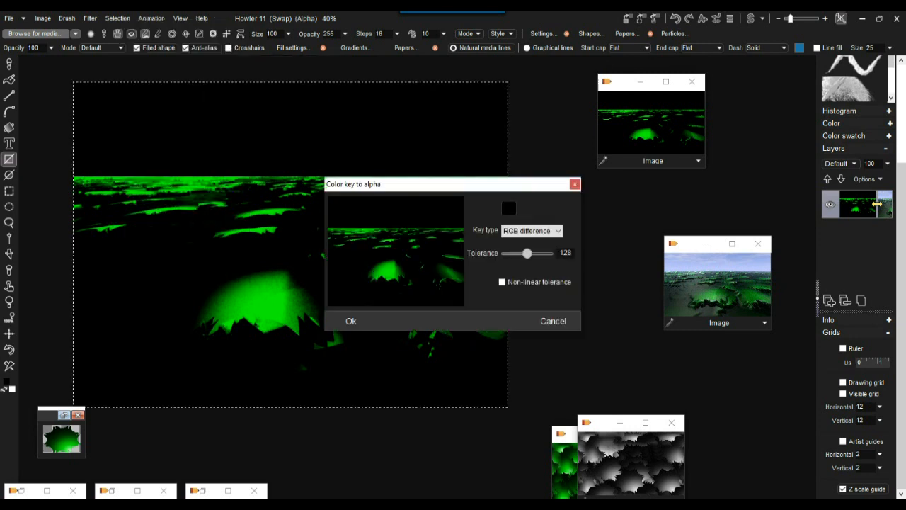
{"action": "left_click", "coordinate": [387, 271]}
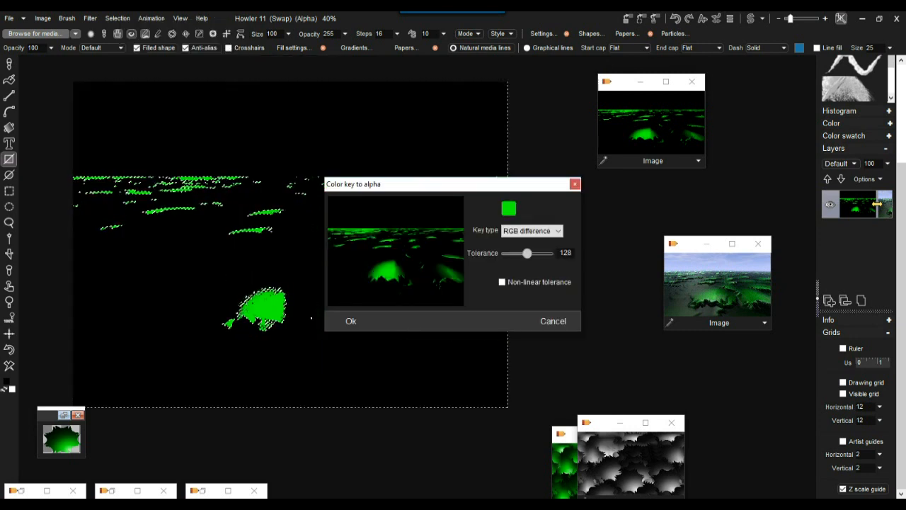
{"action": "left_click_drag", "start_coordinate": [424, 184], "coordinate": [420, 121]}
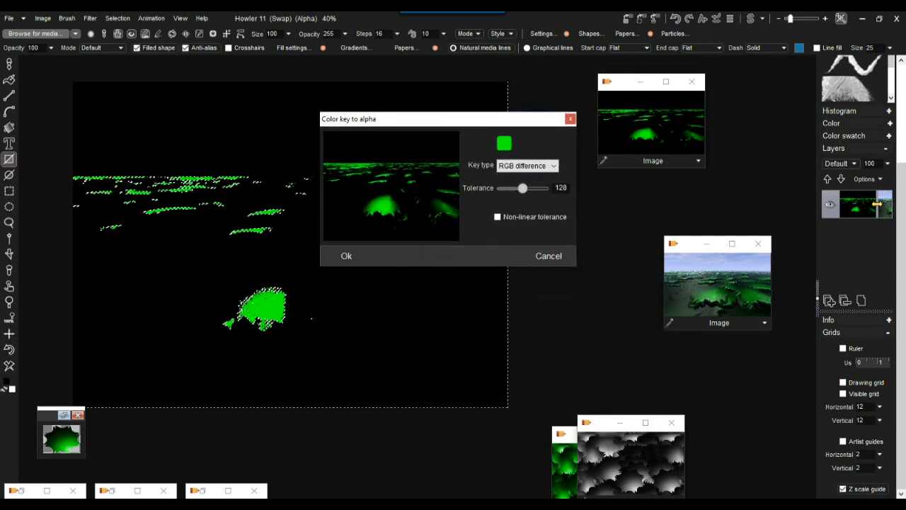
{"action": "left_click", "coordinate": [346, 256]}
Step: Store the selection as an alpha and place its slightly widened window below the stored green image
{"action": "left_click", "coordinate": [117, 18]}
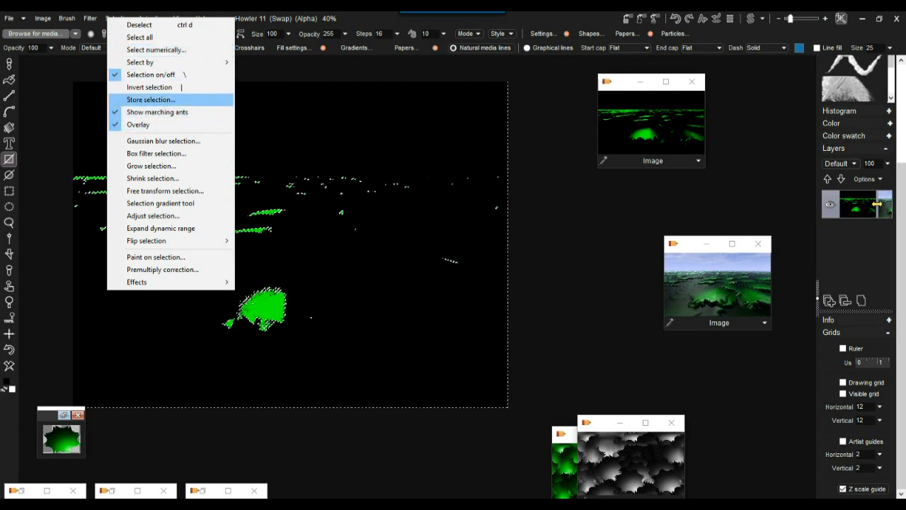
{"action": "left_click", "coordinate": [177, 99]}
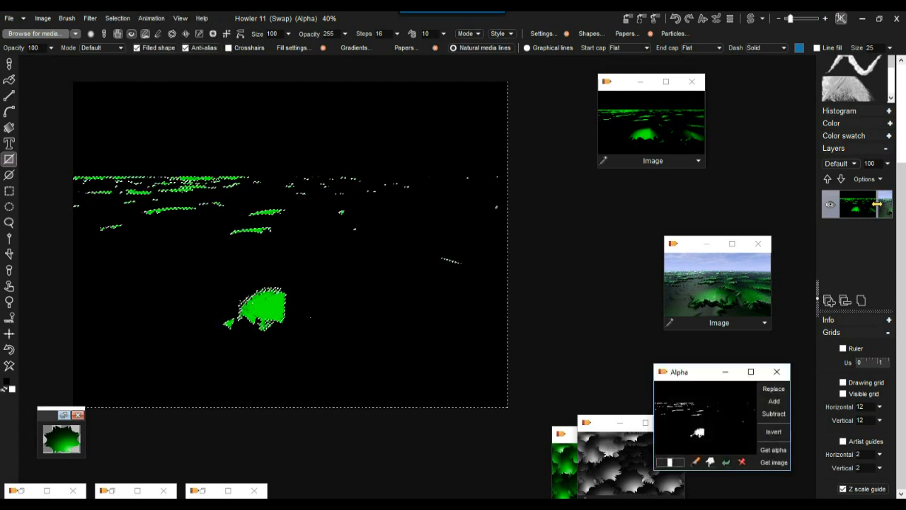
{"action": "left_click_drag", "start_coordinate": [699, 372], "coordinate": [620, 180]}
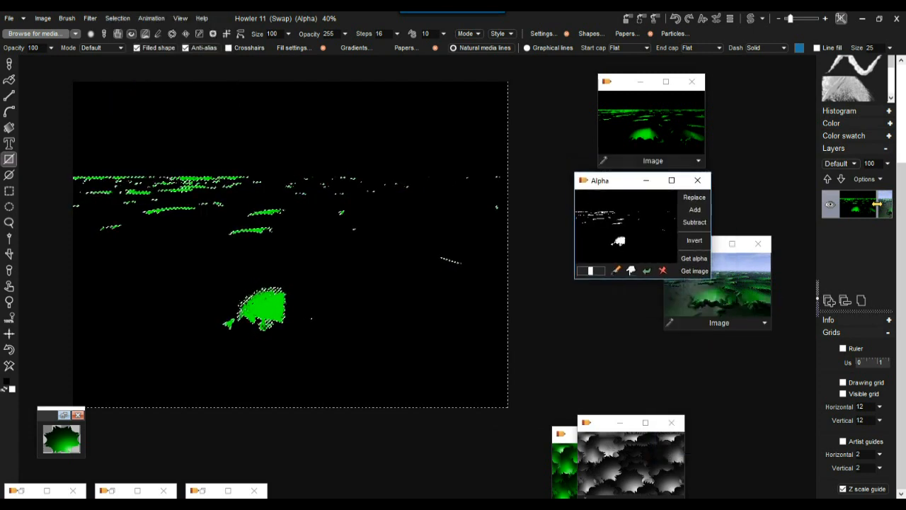
{"action": "mouse_move", "coordinate": [710, 279]}
{"action": "left_mouse_down"}
{"action": "mouse_move", "coordinate": [799, 389]}
{"action": "mouse_move", "coordinate": [726, 274]}
{"action": "left_mouse_up"}
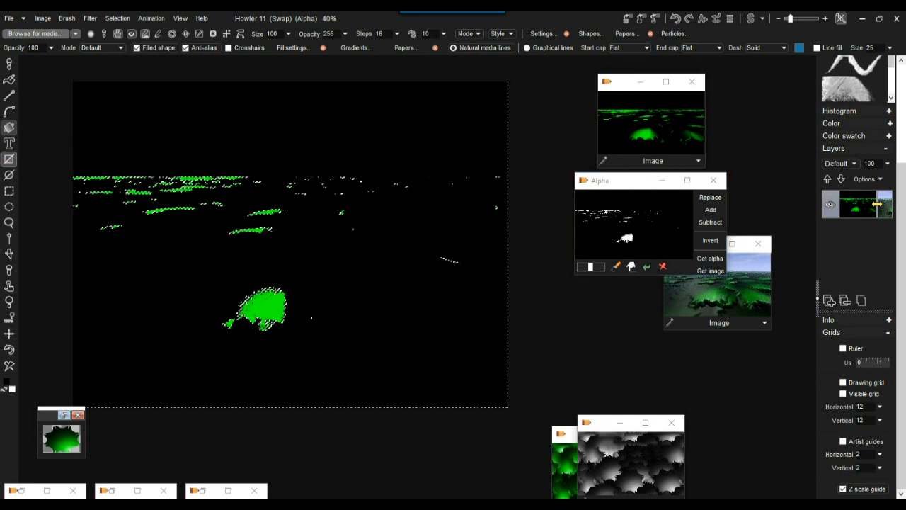
Step: Darken the selected greens toward the horizon with a black-to-white linear gradient in Multiply mode, starting from the large foreground mound
{"action": "right_click", "coordinate": [9, 127]}
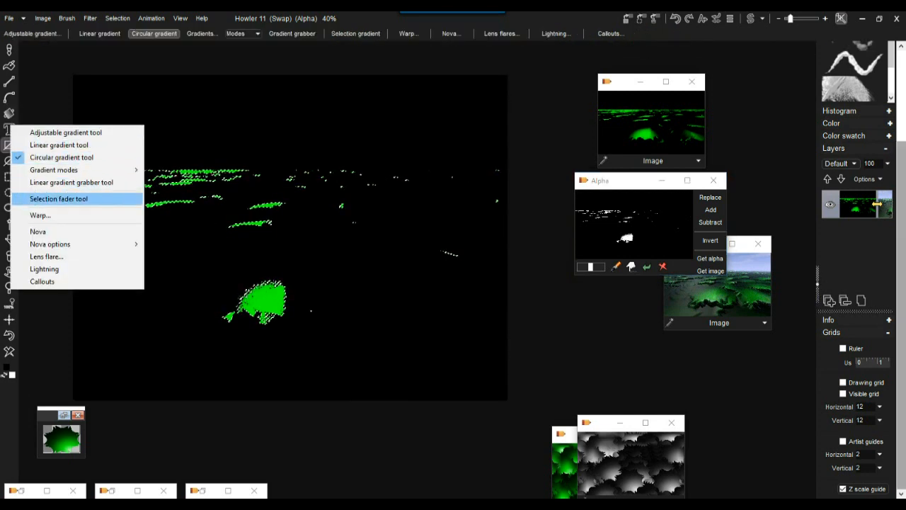
{"action": "left_click", "coordinate": [59, 144]}
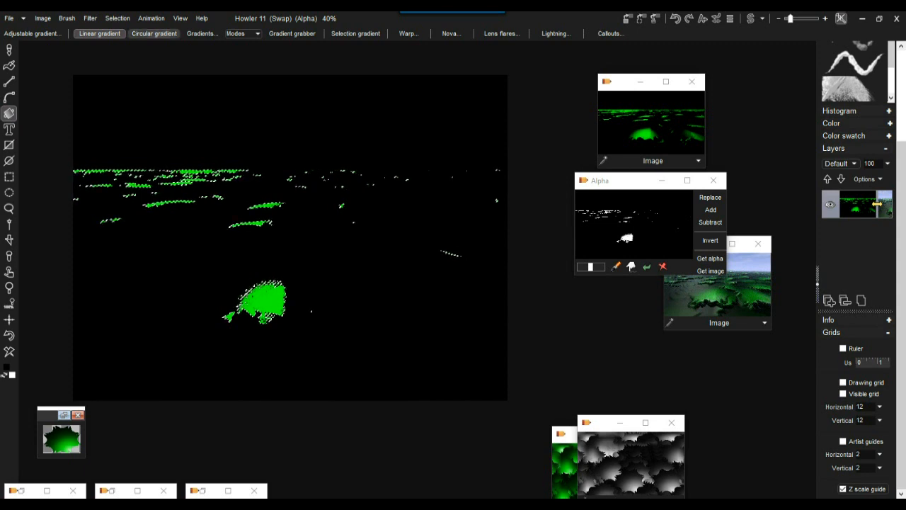
{"action": "left_click", "coordinate": [202, 33]}
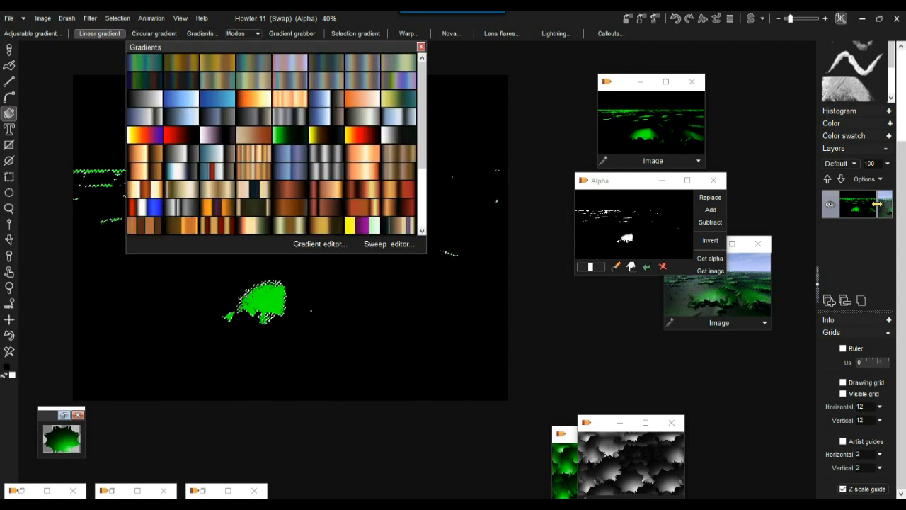
{"action": "left_click", "coordinate": [145, 100]}
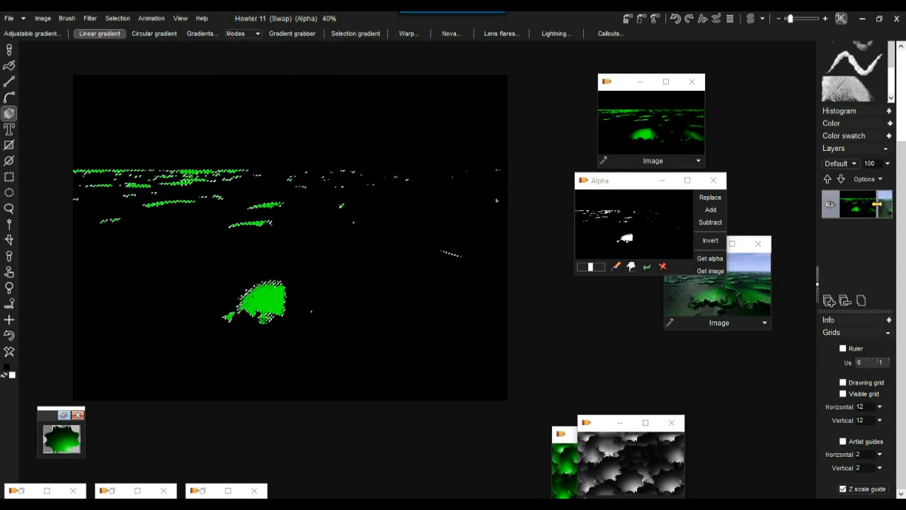
{"action": "left_click", "coordinate": [241, 33]}
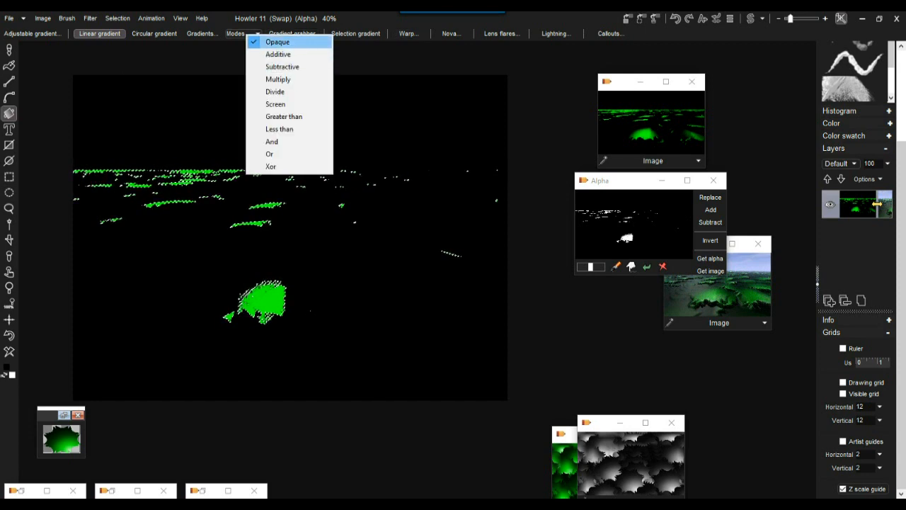
{"action": "left_click", "coordinate": [278, 79]}
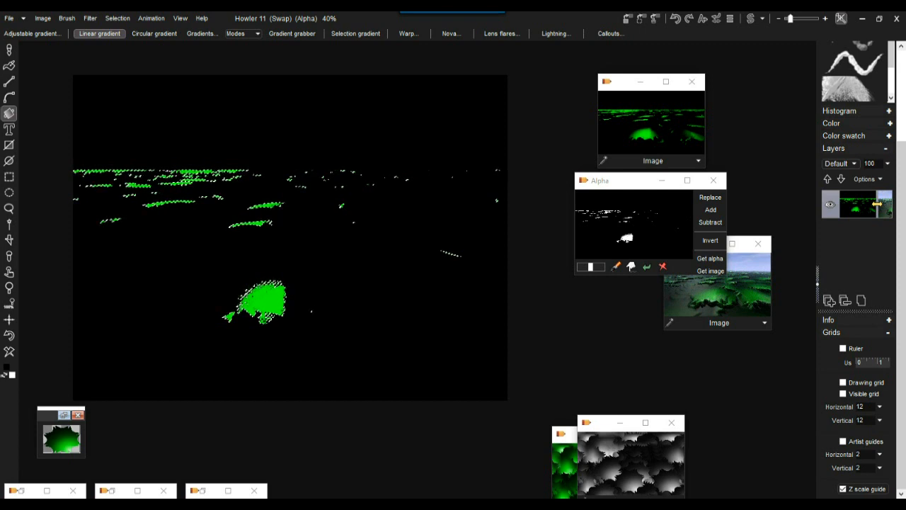
{"action": "left_click_drag", "start_coordinate": [295, 308], "coordinate": [290, 162]}
{"action": "mouse_move", "coordinate": [294, 309]}
{"action": "left_mouse_down"}
{"action": "mouse_move", "coordinate": [289, 294]}
{"action": "mouse_move", "coordinate": [285, 301]}
{"action": "left_mouse_up"}
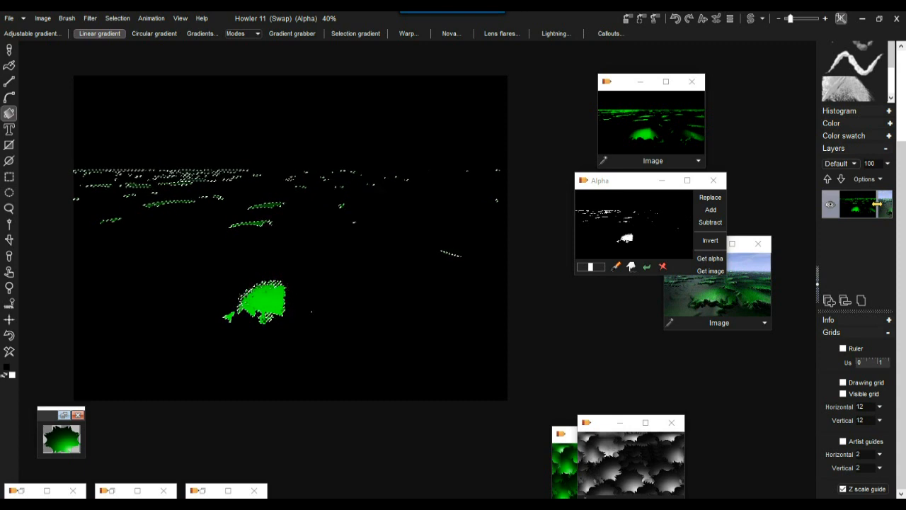
Step: Grow the selection around the green highlights by 3
{"action": "scroll", "coordinate": [286, 300], "scroll_direction": "up", "scroll_amount": 3}
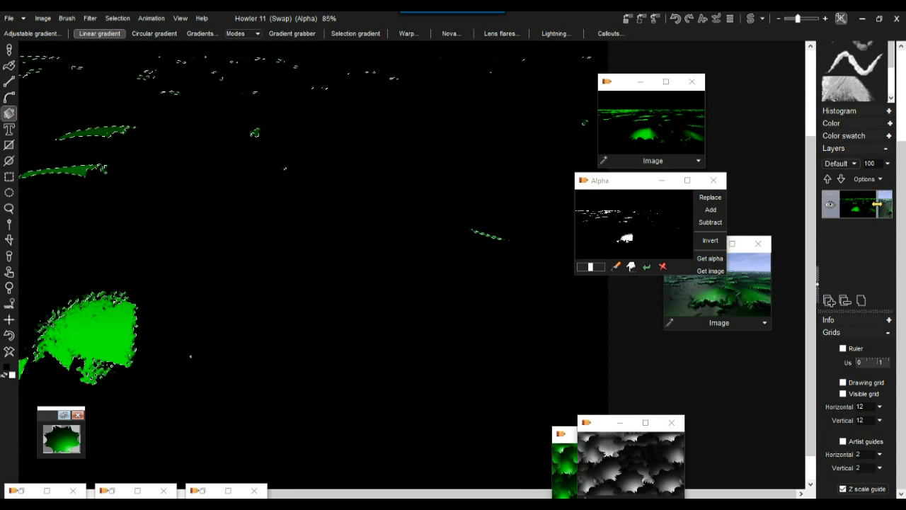
{"action": "scroll", "coordinate": [286, 301], "scroll_direction": "up", "scroll_amount": 1}
{"action": "scroll", "coordinate": [286, 301], "scroll_direction": "up", "scroll_amount": 5}
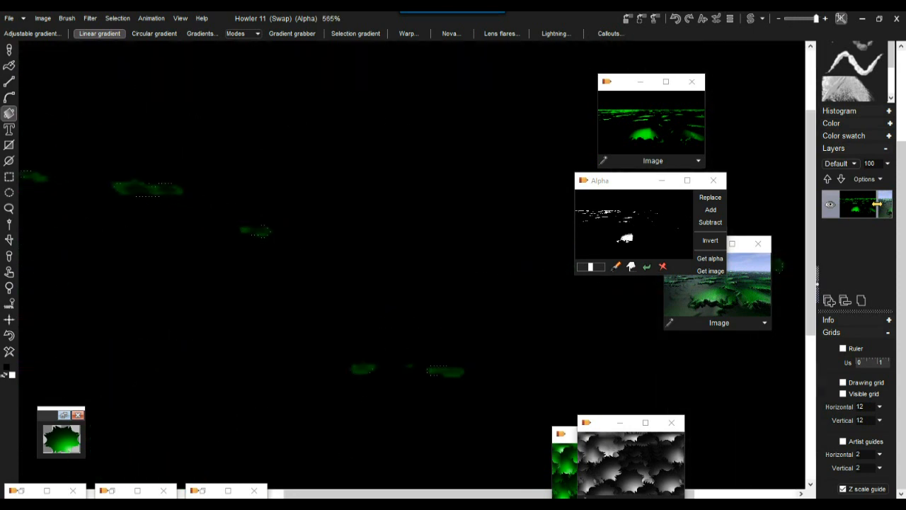
{"action": "scroll", "coordinate": [286, 300], "scroll_direction": "down", "scroll_amount": 4}
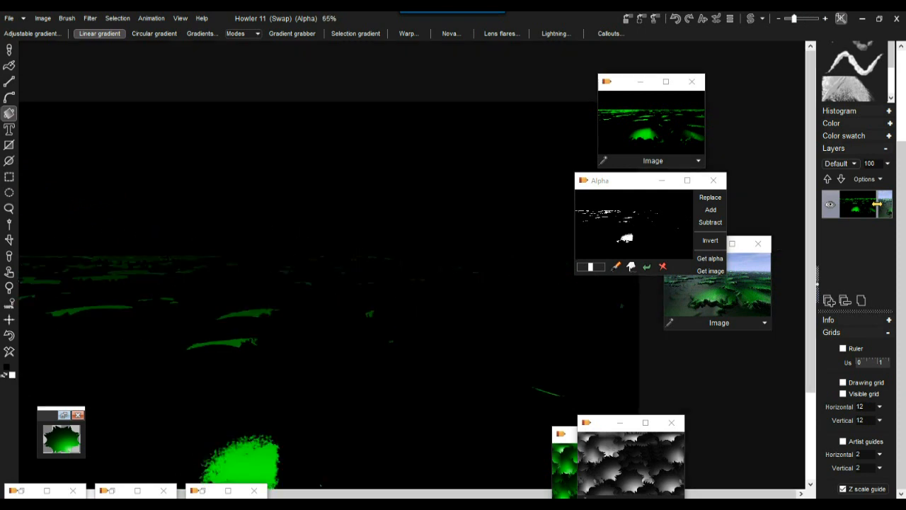
{"action": "scroll", "coordinate": [286, 301], "scroll_direction": "down", "scroll_amount": 2}
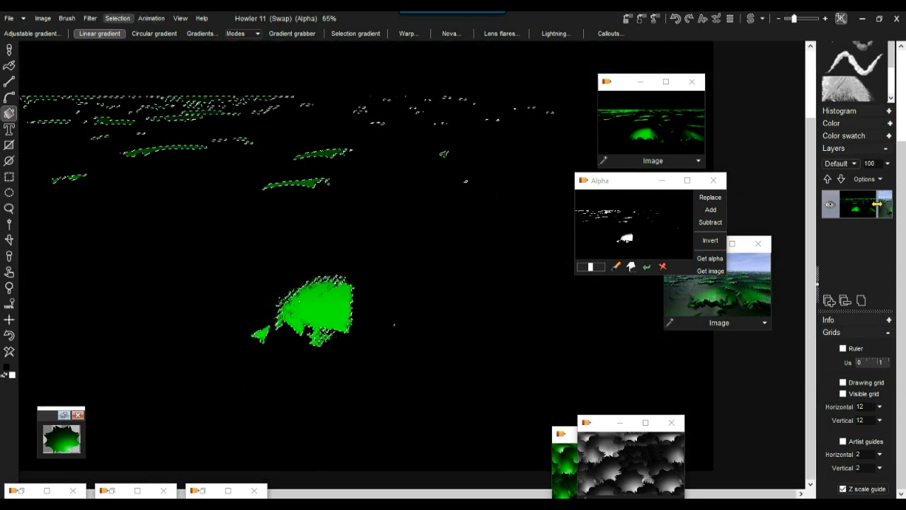
{"action": "left_click", "coordinate": [118, 18]}
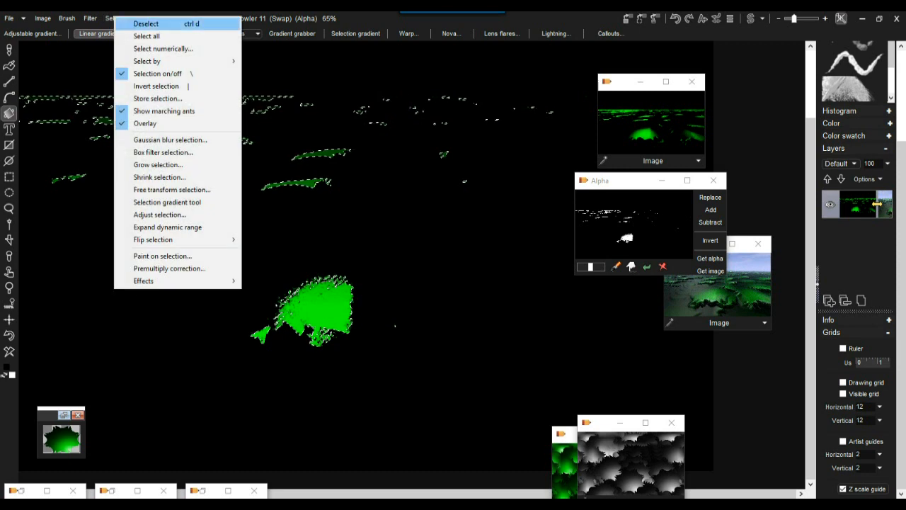
{"action": "mouse_move", "coordinate": [177, 239]}
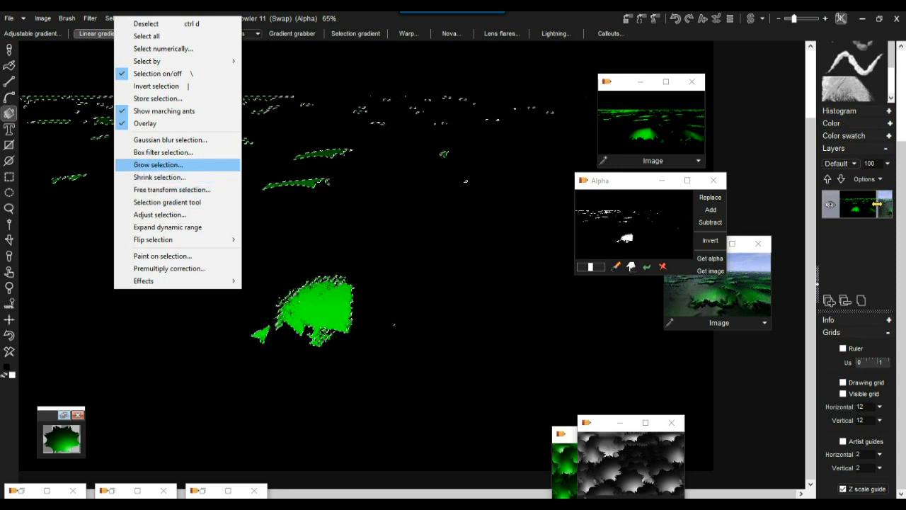
{"action": "left_click", "coordinate": [158, 164]}
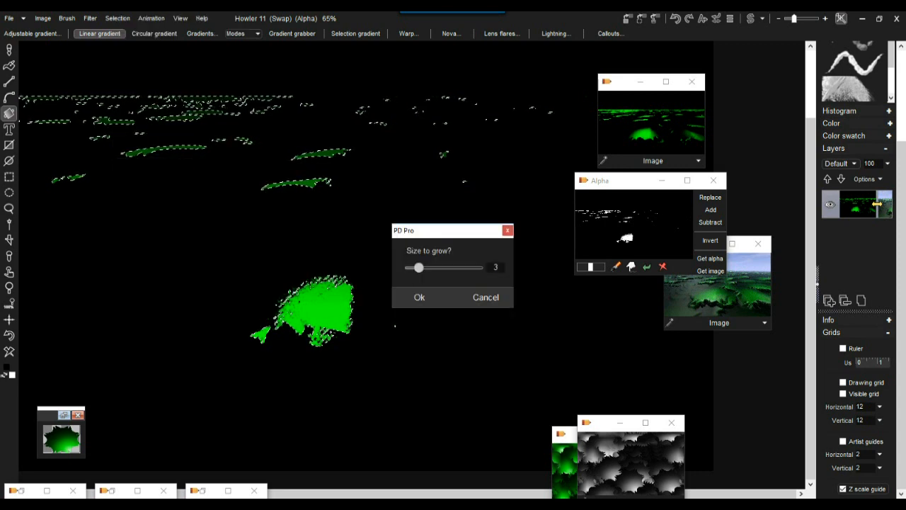
{"action": "left_click", "coordinate": [419, 297]}
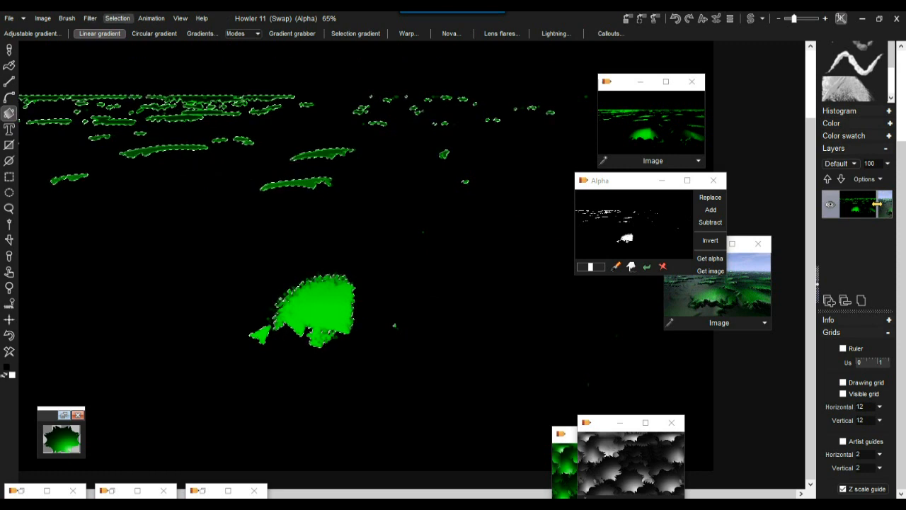
Step: Soften the selection edges with a box filter of level 14, previewing the alpha
{"action": "left_click", "coordinate": [118, 18]}
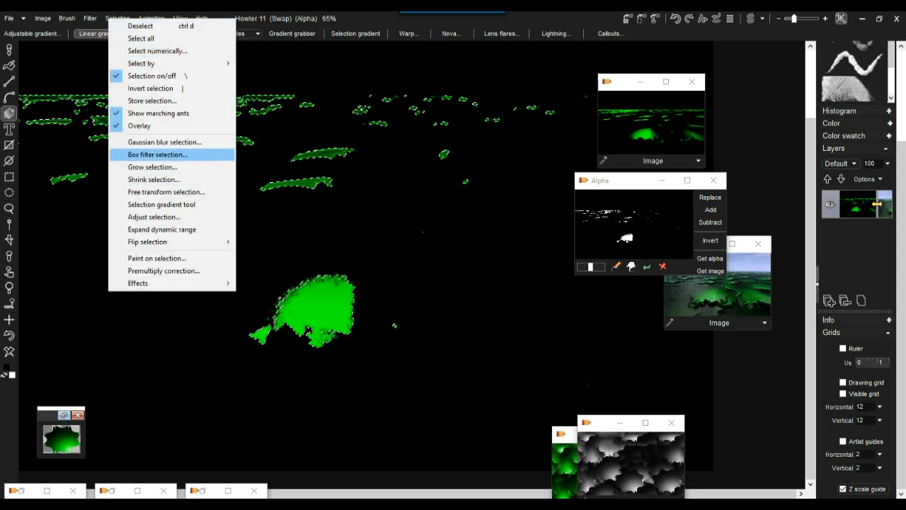
{"action": "left_click", "coordinate": [157, 155]}
{"action": "left_click", "coordinate": [452, 270]}
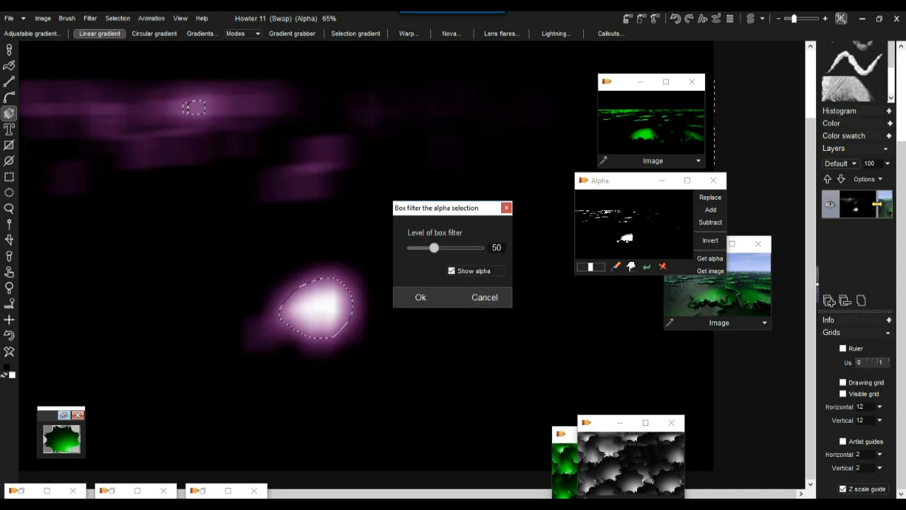
{"action": "left_click_drag", "start_coordinate": [434, 247], "coordinate": [417, 247]}
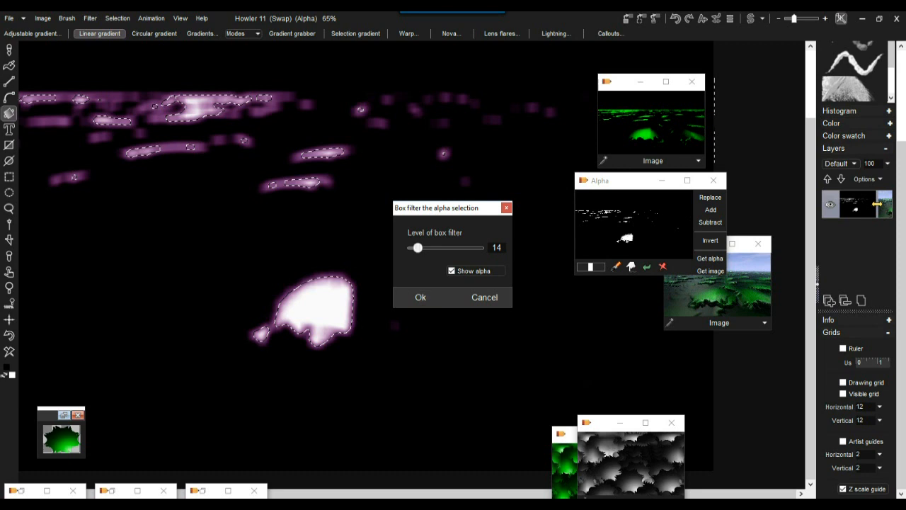
{"action": "left_click", "coordinate": [421, 297]}
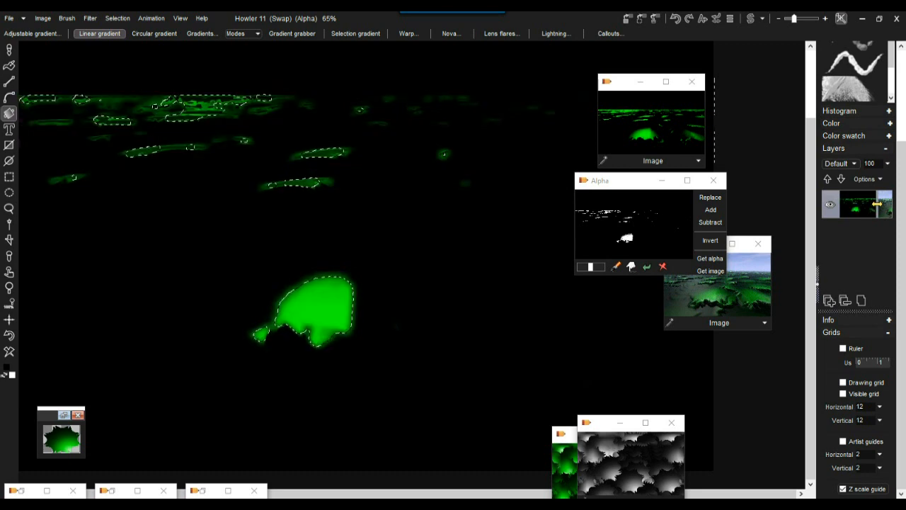
Step: Move the stored green image window clear of the alpha window and activate the brush tool
{"action": "left_click_drag", "start_coordinate": [633, 81], "coordinate": [717, 61]}
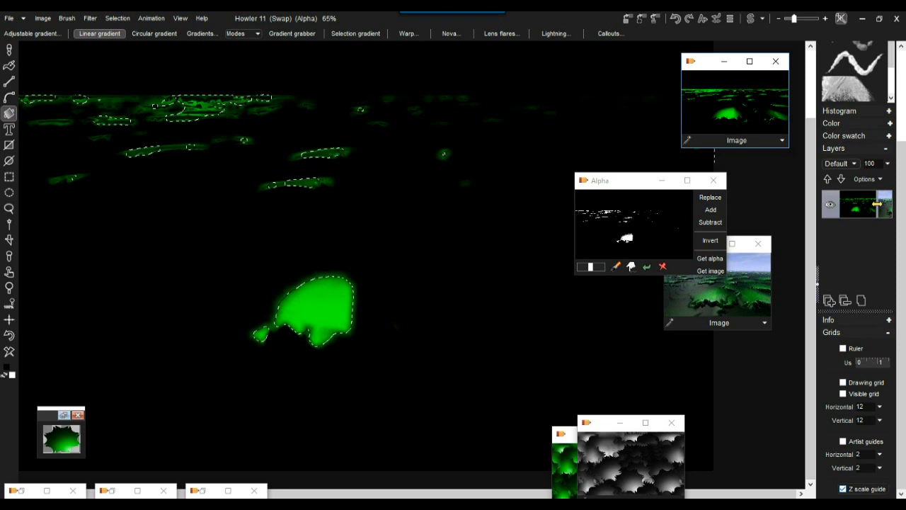
{"action": "left_click", "coordinate": [843, 489]}
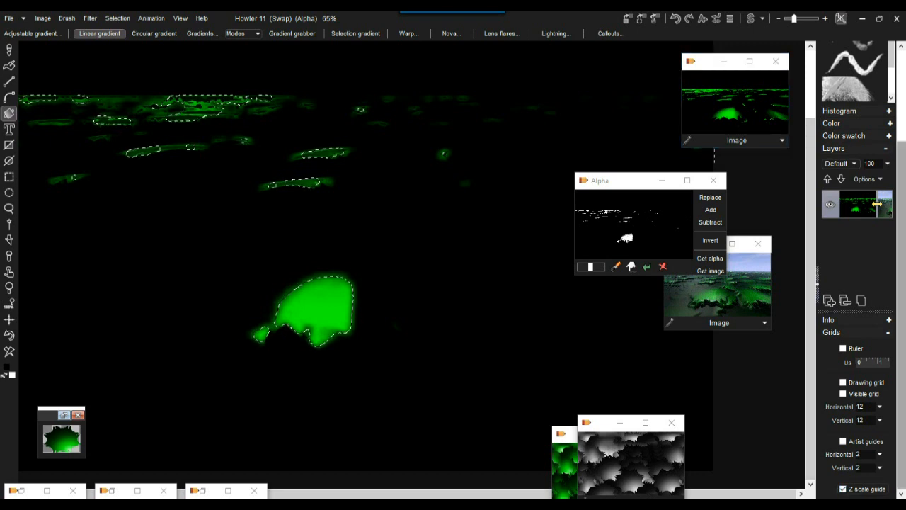
{"action": "left_click", "coordinate": [10, 50]}
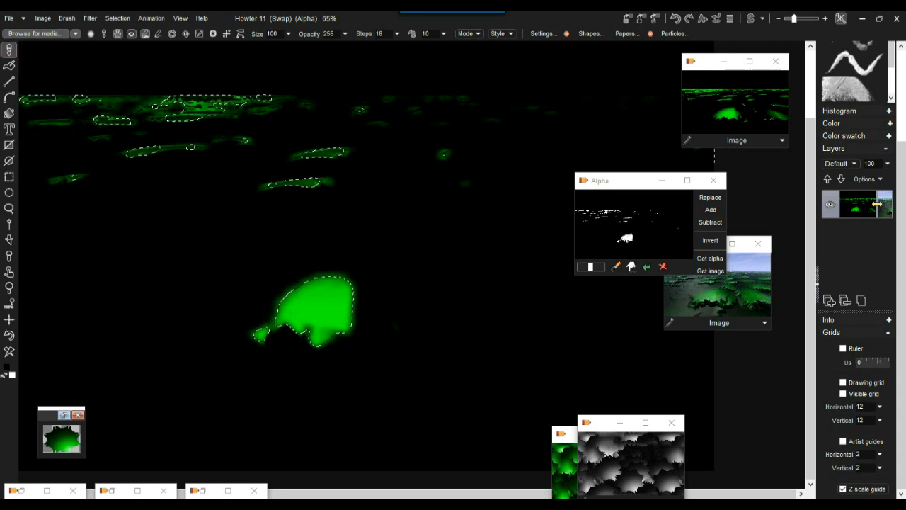
Step: Widen the media browser and load the Prickly brush from the brush presets
{"action": "left_click", "coordinate": [40, 33]}
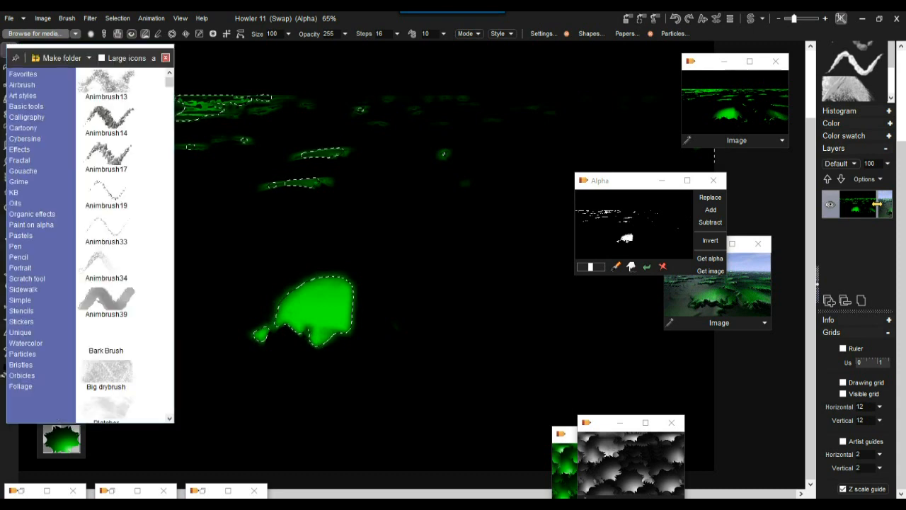
{"action": "left_click_drag", "start_coordinate": [174, 174], "coordinate": [547, 177]}
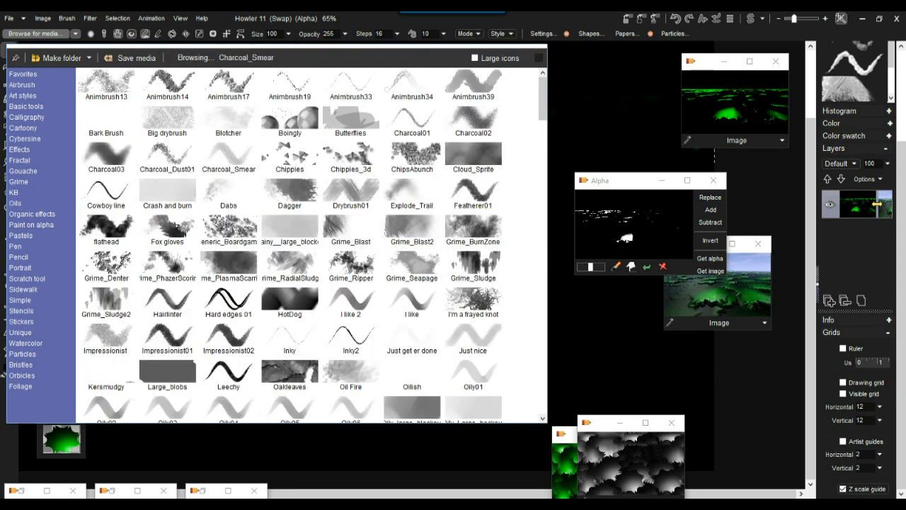
{"action": "scroll", "coordinate": [312, 238], "scroll_direction": "down", "scroll_amount": 1}
{"action": "scroll", "coordinate": [351, 262], "scroll_direction": "down", "scroll_amount": 6}
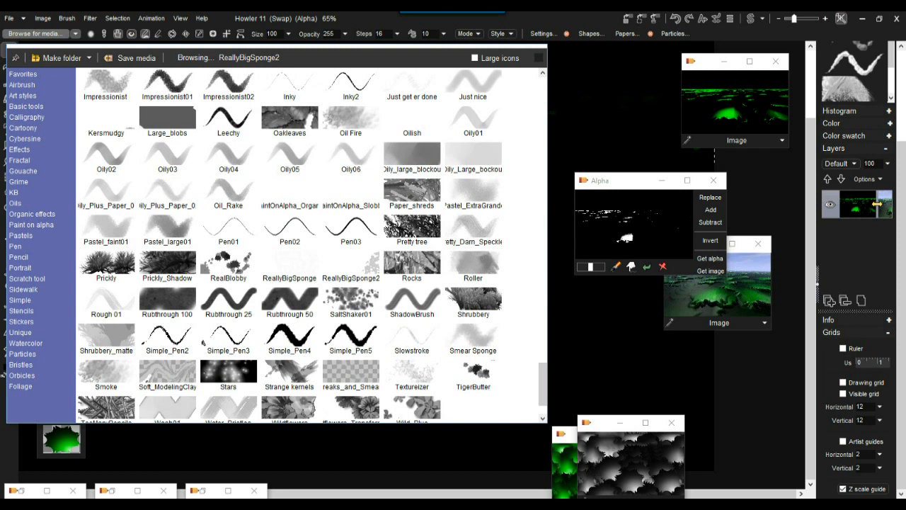
{"action": "left_click", "coordinate": [106, 264]}
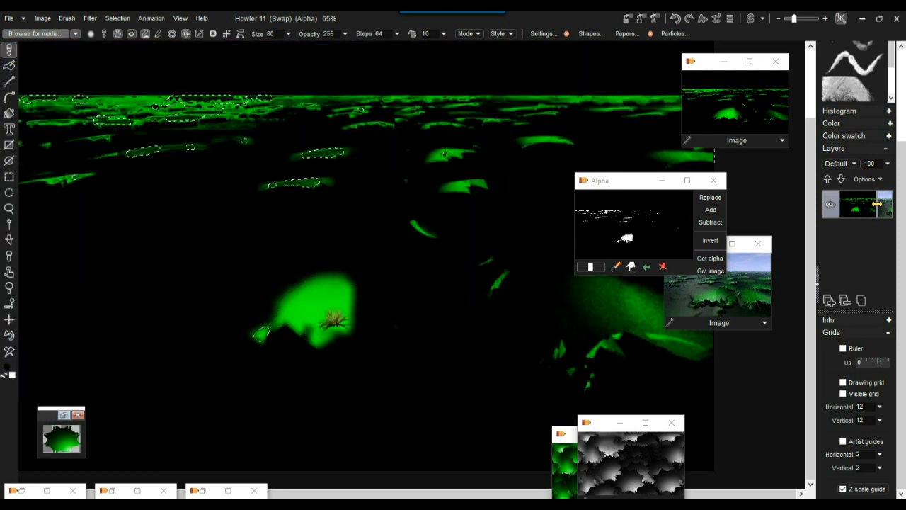
Step: Resample the Prickly brush to 200%, 658 by 508, with proportions constrained
{"action": "scroll", "coordinate": [333, 301], "scroll_direction": "up", "scroll_amount": 1}
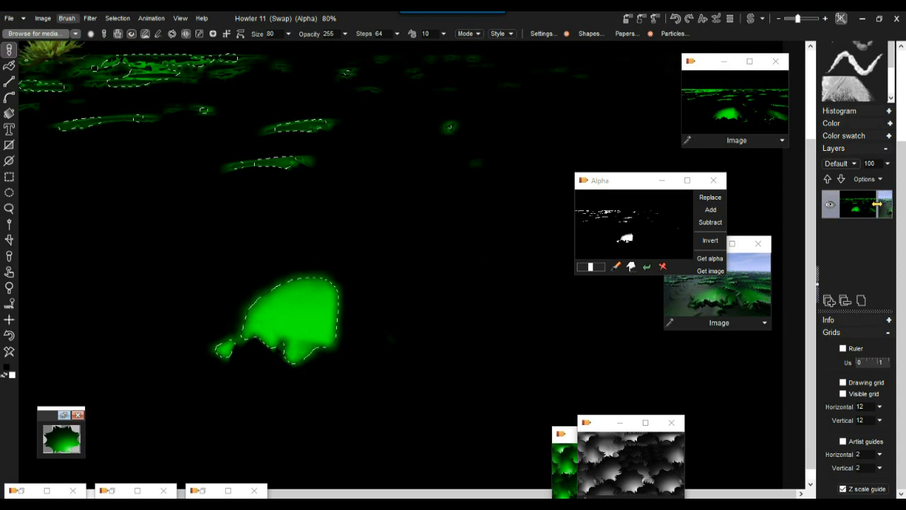
{"action": "left_click", "coordinate": [67, 18]}
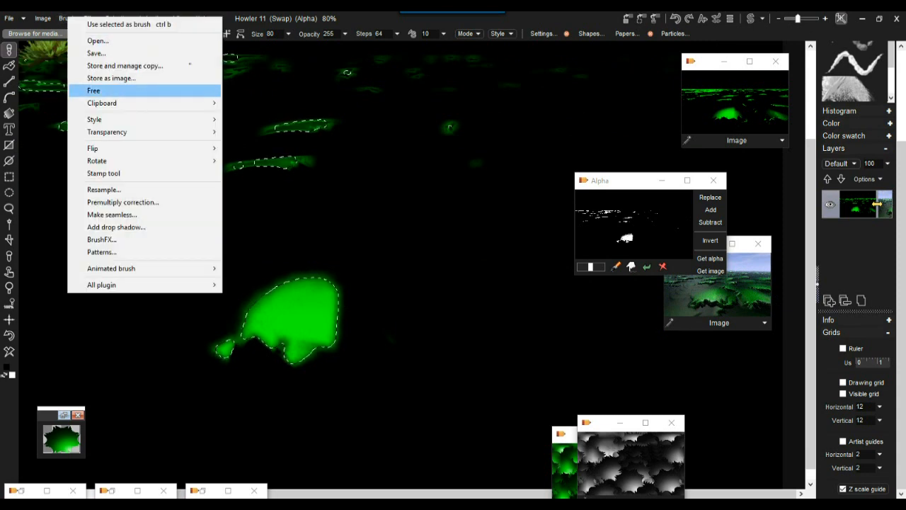
{"action": "left_click", "coordinate": [104, 189]}
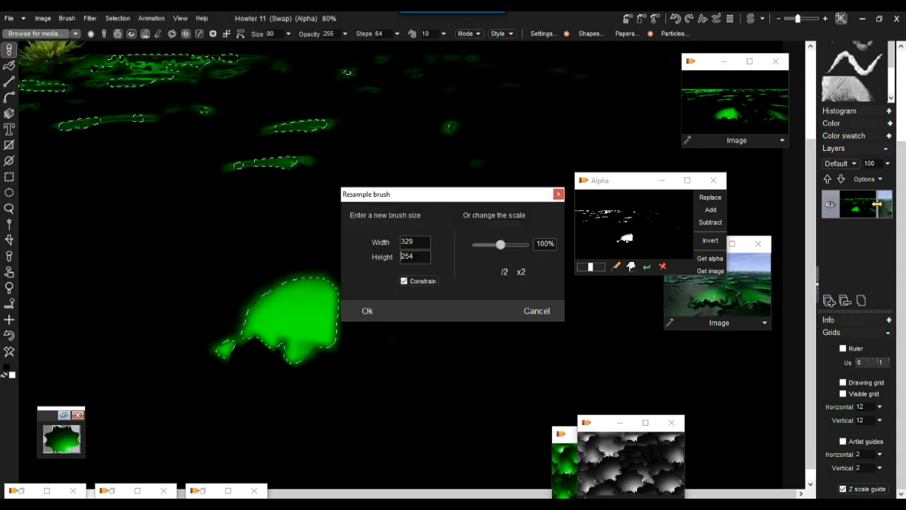
{"action": "left_click_drag", "start_coordinate": [501, 244], "coordinate": [521, 244]}
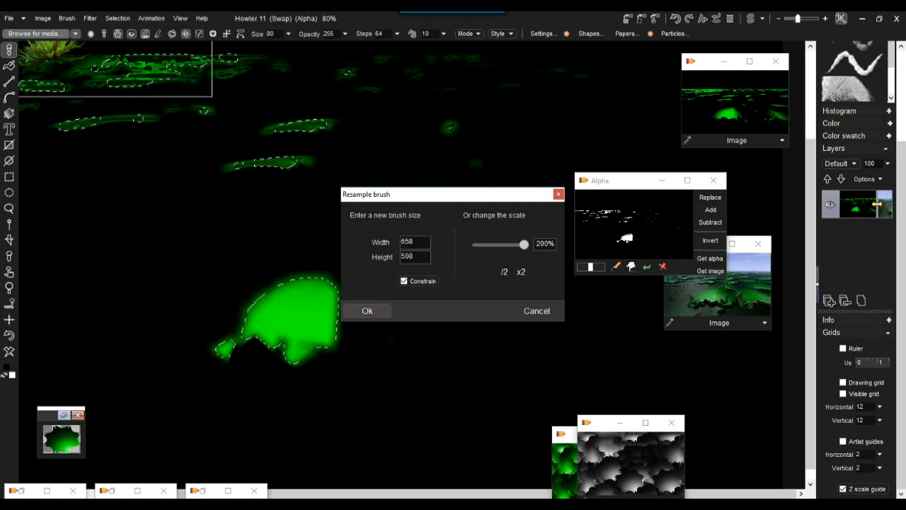
{"action": "left_click", "coordinate": [367, 311]}
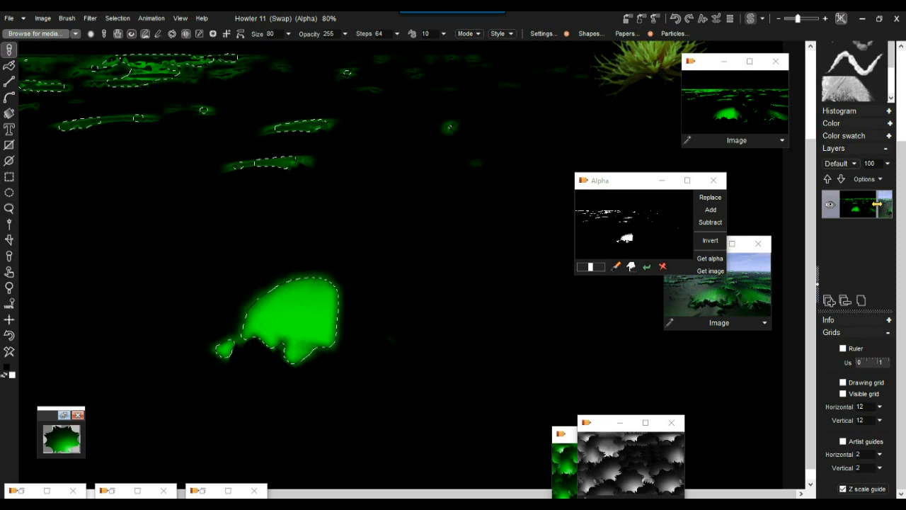
Step: Swap back to the main landscape image and clear the alpha and stored landscape windows off the canvas
{"action": "left_click", "coordinate": [750, 18]}
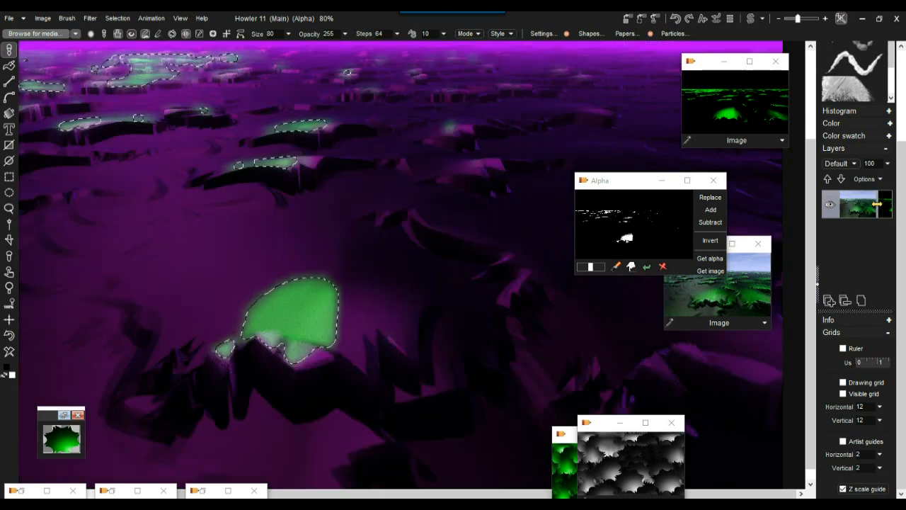
{"action": "mouse_move", "coordinate": [623, 180]}
{"action": "left_mouse_down"}
{"action": "mouse_move", "coordinate": [651, 428]}
{"action": "mouse_move", "coordinate": [711, 465]}
{"action": "mouse_move", "coordinate": [739, 452]}
{"action": "left_mouse_up"}
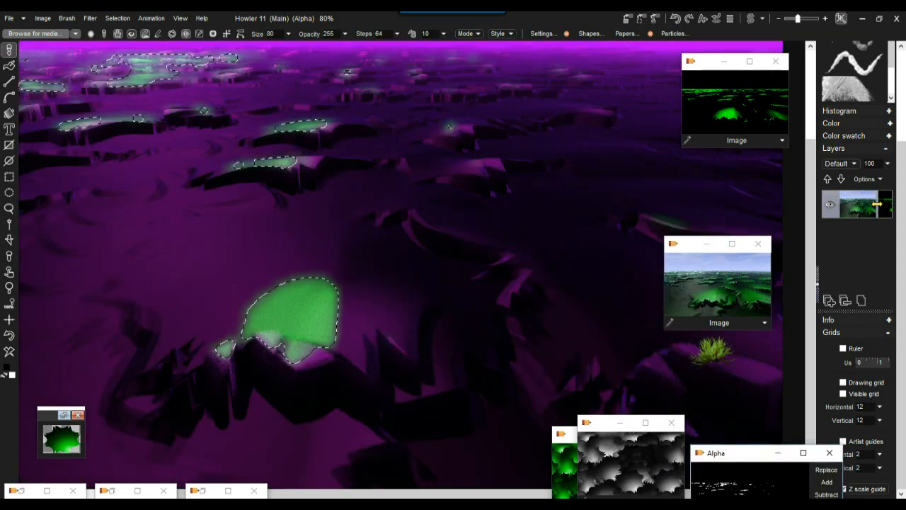
{"action": "left_click", "coordinate": [707, 243]}
{"action": "left_click_drag", "start_coordinate": [798, 19], "coordinate": [791, 19]}
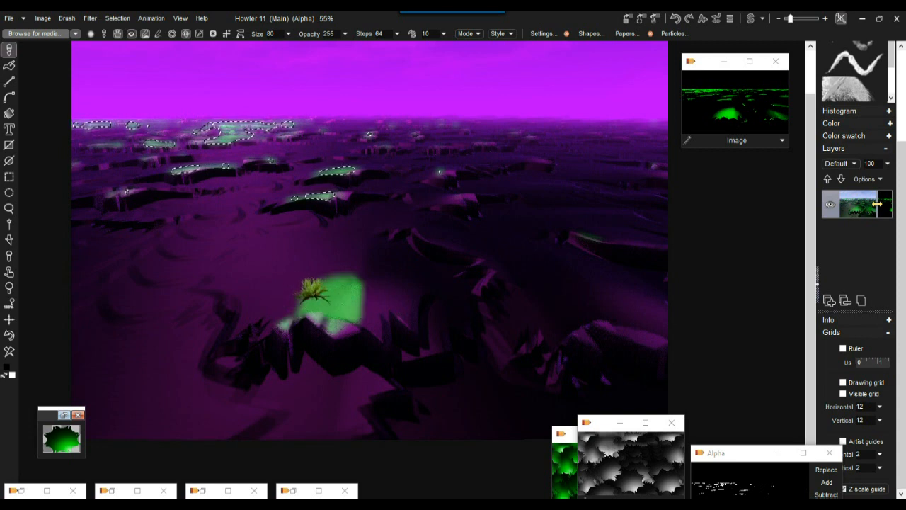
Step: Paint prickly grass over the selected area of the large foreground mound
{"action": "scroll", "coordinate": [303, 294], "scroll_direction": "up", "scroll_amount": 1}
{"action": "scroll", "coordinate": [212, 314], "scroll_direction": "up", "scroll_amount": 2}
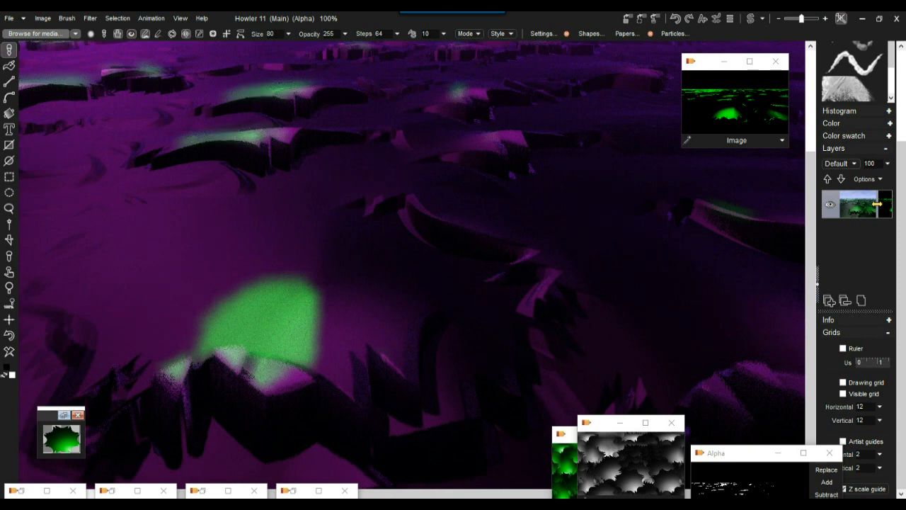
{"action": "mouse_move", "coordinate": [206, 329]}
{"action": "left_mouse_down"}
{"action": "mouse_move", "coordinate": [255, 319]}
{"action": "mouse_move", "coordinate": [241, 333]}
{"action": "mouse_move", "coordinate": [279, 356]}
{"action": "left_mouse_up"}
{"action": "mouse_move", "coordinate": [275, 270]}
{"action": "left_mouse_down"}
{"action": "mouse_move", "coordinate": [279, 294]}
{"action": "mouse_move", "coordinate": [233, 305]}
{"action": "mouse_move", "coordinate": [237, 339]}
{"action": "mouse_move", "coordinate": [265, 364]}
{"action": "mouse_move", "coordinate": [256, 368]}
{"action": "mouse_move", "coordinate": [258, 327]}
{"action": "mouse_move", "coordinate": [272, 364]}
{"action": "mouse_move", "coordinate": [265, 370]}
{"action": "left_mouse_up"}
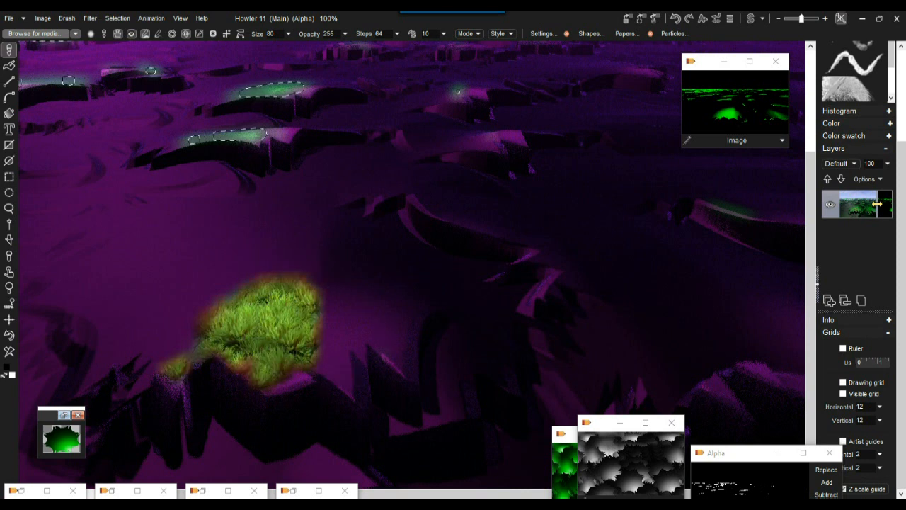
{"action": "left_click", "coordinate": [242, 300]}
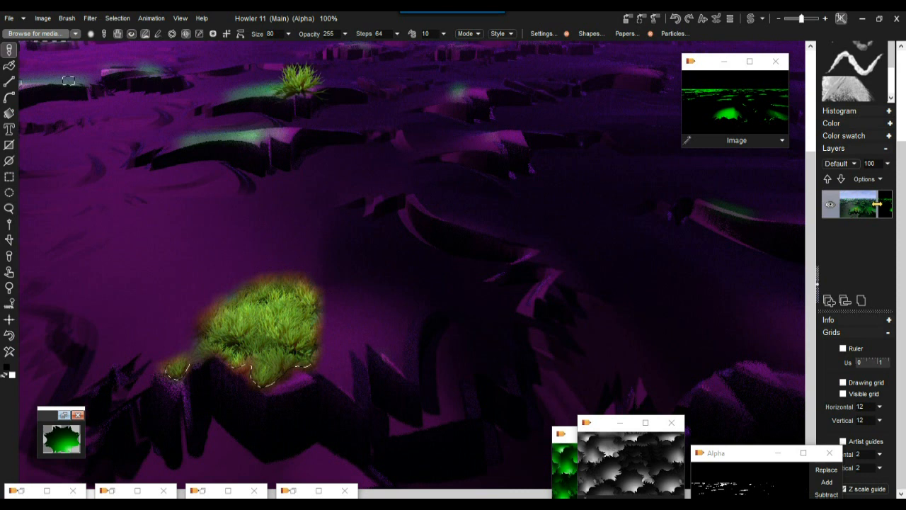
Step: Paint prickly grass onto the selected highlights of the mid-distance ridges within the soft-edged selection
{"action": "scroll", "coordinate": [391, 288], "scroll_direction": "up", "scroll_amount": 4}
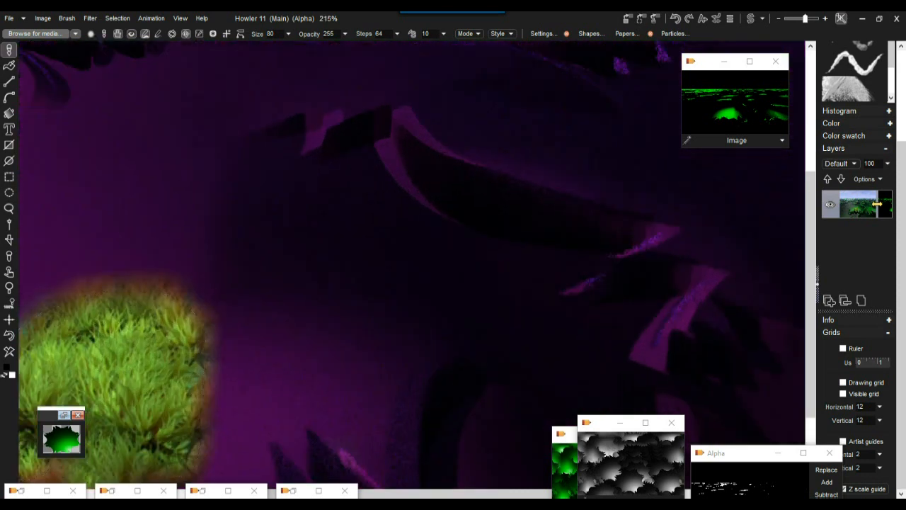
{"action": "left_click_drag", "start_coordinate": [116, 220], "coordinate": [362, 487]}
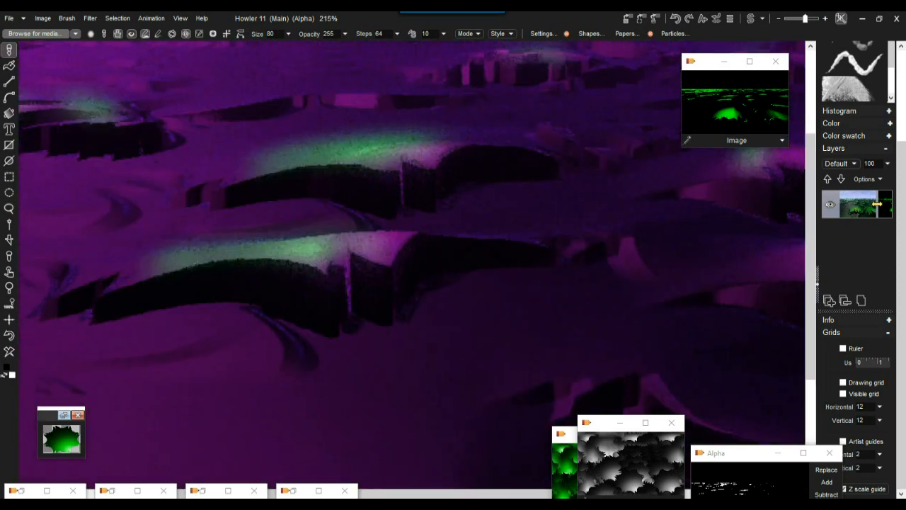
{"action": "mouse_move", "coordinate": [354, 144]}
{"action": "left_mouse_down"}
{"action": "mouse_move", "coordinate": [403, 150]}
{"action": "mouse_move", "coordinate": [309, 150]}
{"action": "mouse_move", "coordinate": [428, 145]}
{"action": "mouse_move", "coordinate": [347, 152]}
{"action": "mouse_move", "coordinate": [361, 156]}
{"action": "left_mouse_up"}
{"action": "mouse_move", "coordinate": [275, 165]}
{"action": "left_mouse_down"}
{"action": "mouse_move", "coordinate": [363, 150]}
{"action": "mouse_move", "coordinate": [329, 154]}
{"action": "left_mouse_up"}
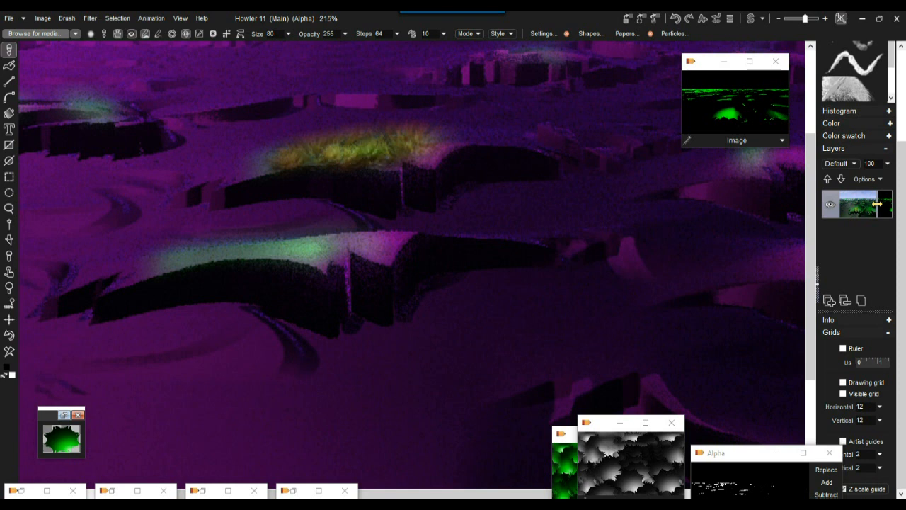
{"action": "scroll", "coordinate": [412, 265], "scroll_direction": "down", "scroll_amount": 4}
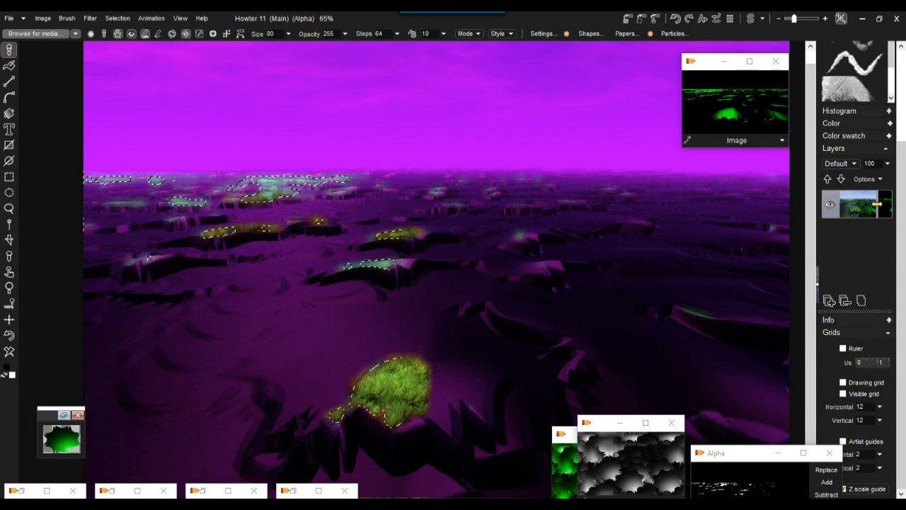
{"action": "scroll", "coordinate": [490, 247], "scroll_direction": "up", "scroll_amount": 4}
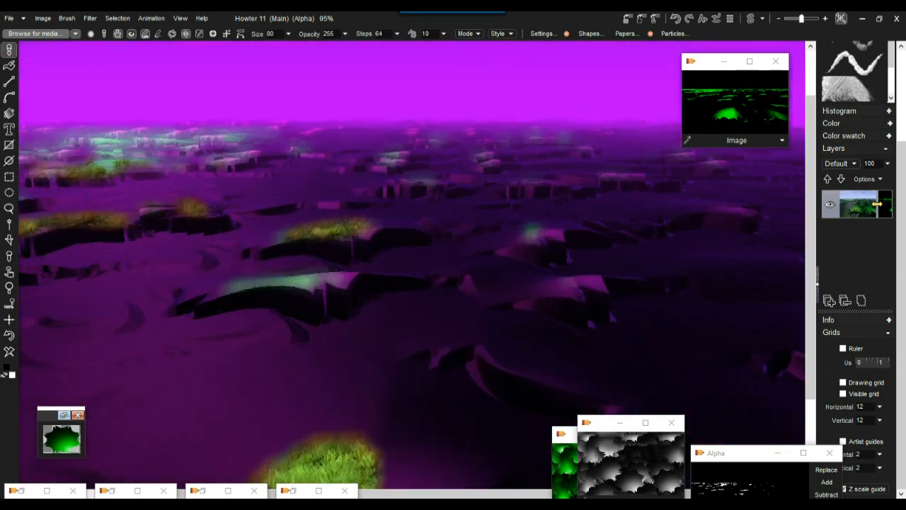
{"action": "scroll", "coordinate": [490, 247], "scroll_direction": "up", "scroll_amount": 4}
{"action": "left_click", "coordinate": [415, 230]}
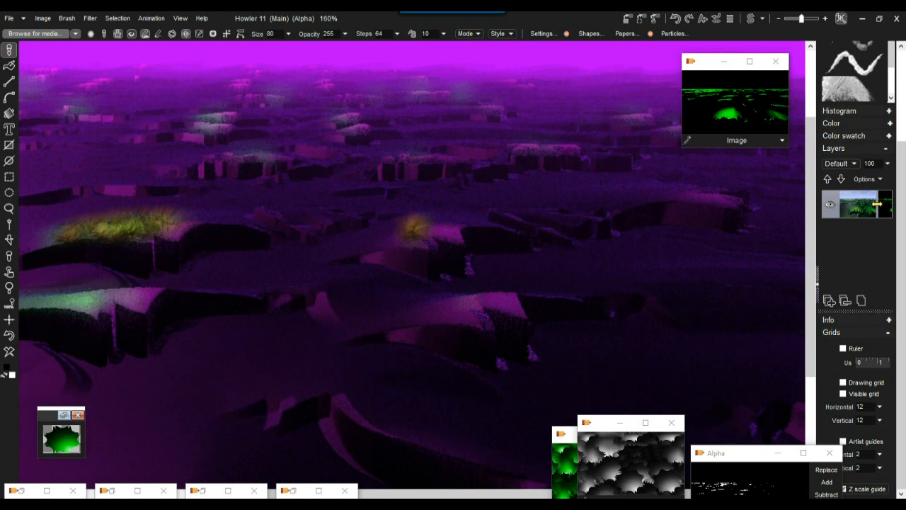
Step: Deselect everything and paint a freestanding clump of grass on the central ridge in the middle distance
{"action": "left_click", "coordinate": [118, 18]}
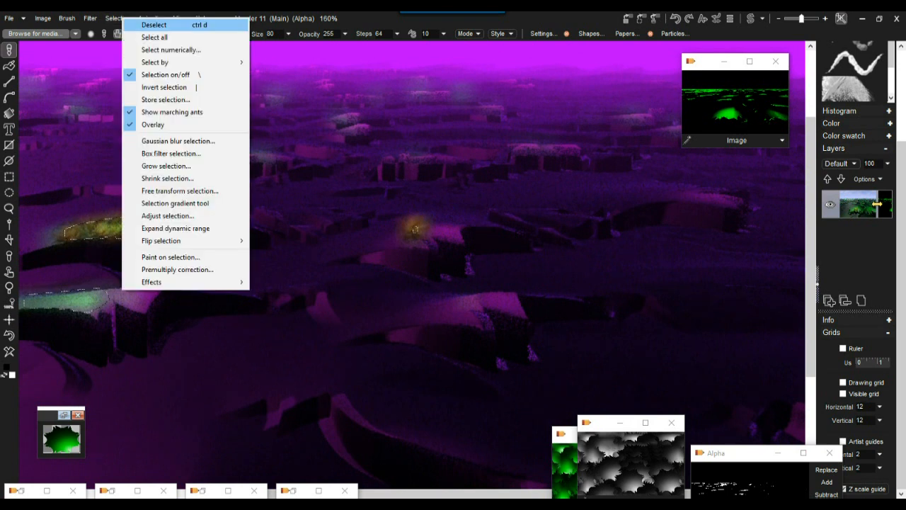
{"action": "left_click", "coordinate": [154, 25]}
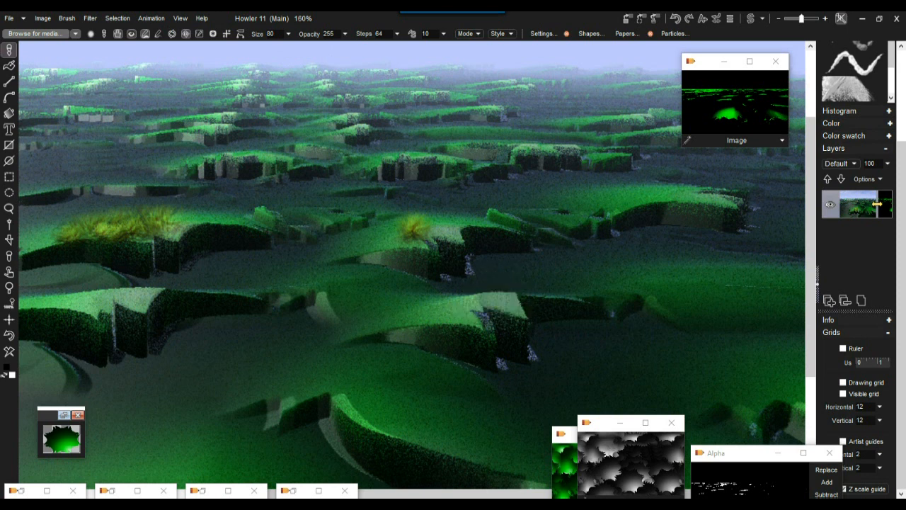
{"action": "mouse_move", "coordinate": [475, 291]}
{"action": "left_mouse_down"}
{"action": "mouse_move", "coordinate": [498, 303]}
{"action": "mouse_move", "coordinate": [448, 313]}
{"action": "left_mouse_up"}
{"action": "left_click_drag", "start_coordinate": [514, 309], "coordinate": [519, 305]}
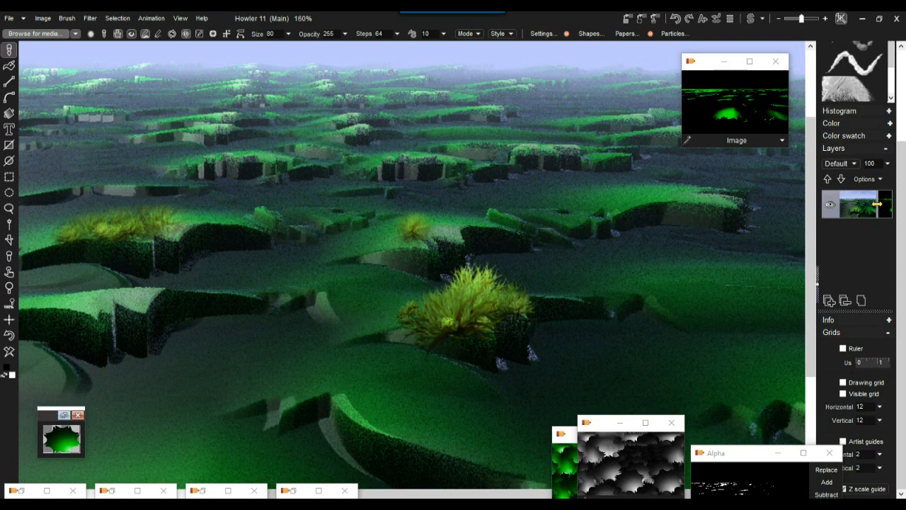
{"action": "left_click_drag", "start_coordinate": [432, 310], "coordinate": [446, 321]}
{"action": "left_click", "coordinate": [419, 322]}
{"action": "left_click_drag", "start_coordinate": [504, 298], "coordinate": [515, 298]}
Step: Paint a wide clump of grass along the crest of the mid-distance ridge to the right of the central clump
{"action": "left_click_drag", "start_coordinate": [687, 195], "coordinate": [703, 198]}
{"action": "left_click", "coordinate": [717, 201]}
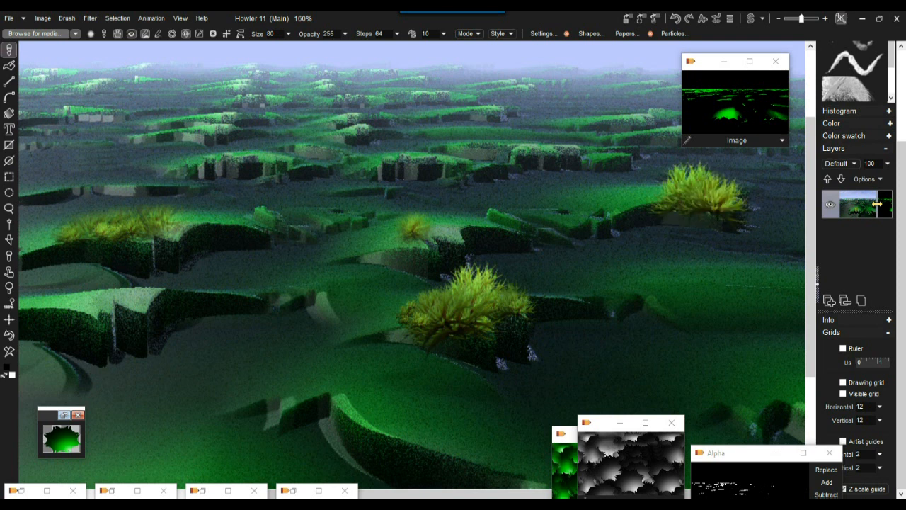
{"action": "left_click", "coordinate": [674, 200]}
{"action": "left_click", "coordinate": [633, 195]}
{"action": "left_click_drag", "start_coordinate": [647, 193], "coordinate": [626, 194]}
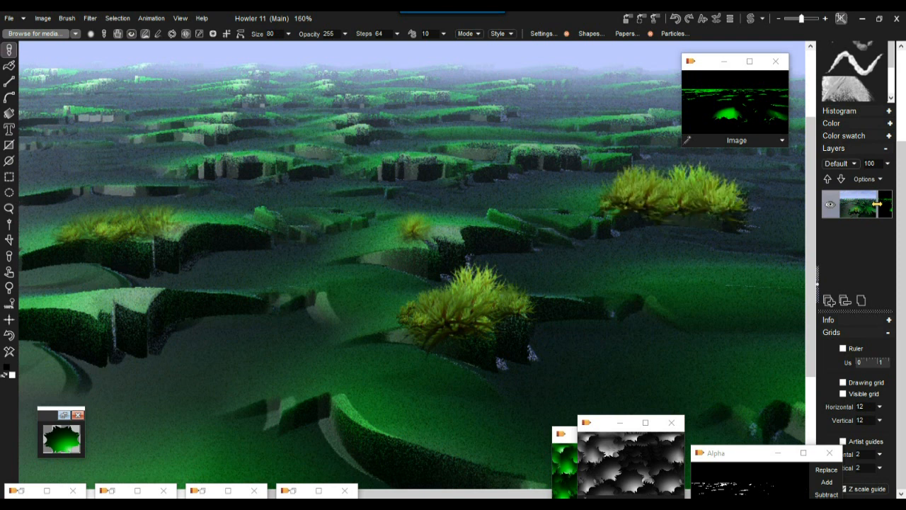
Step: Undo a misplaced tuft and add separate grass clumps on the small ridges behind the central clump
{"action": "left_click", "coordinate": [439, 231]}
{"action": "key", "text": "ctrl+z"}
{"action": "left_click", "coordinate": [266, 210]}
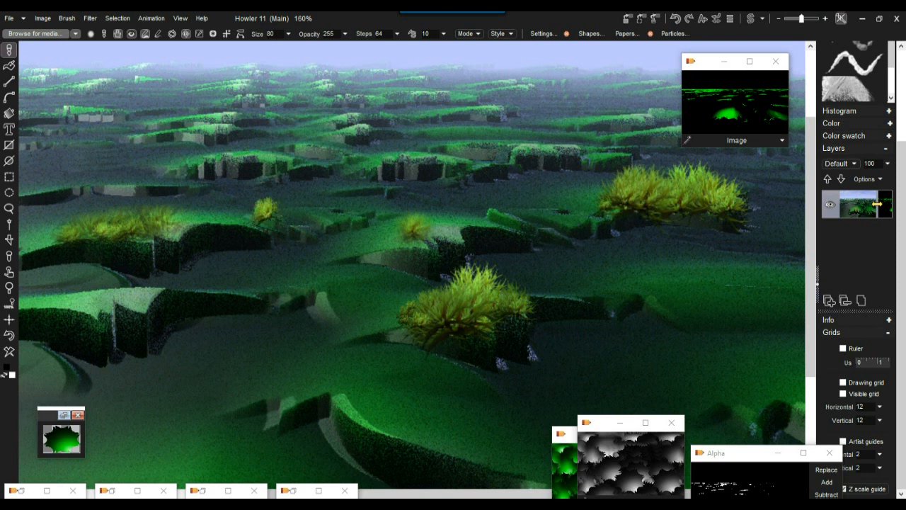
{"action": "left_click_drag", "start_coordinate": [387, 159], "coordinate": [446, 158]}
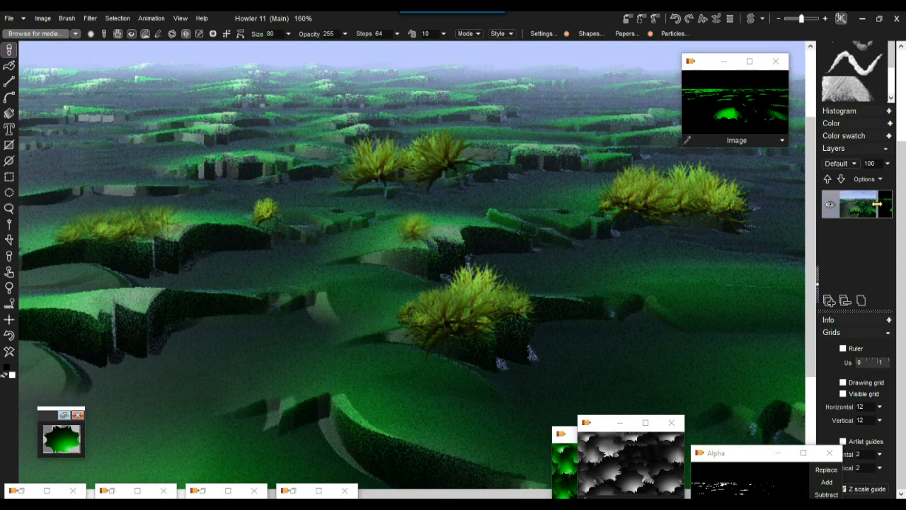
{"action": "left_click", "coordinate": [294, 157]}
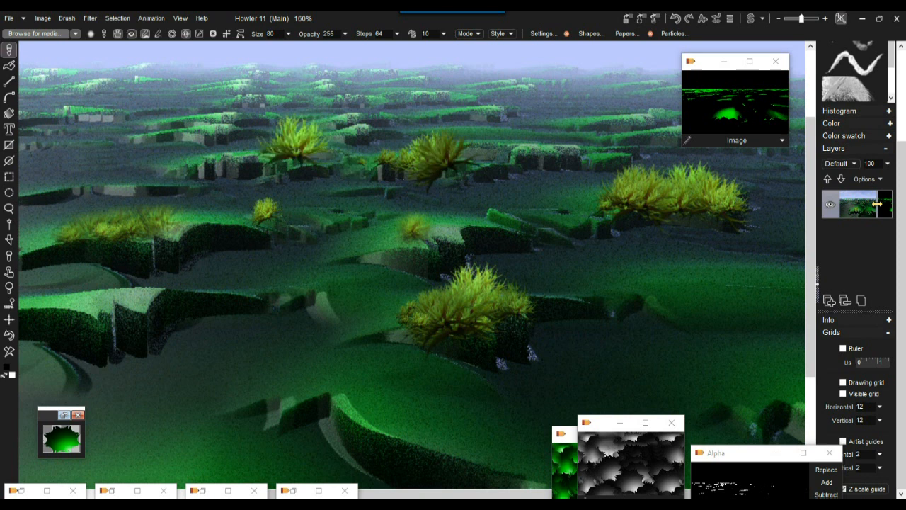
{"action": "left_click", "coordinate": [359, 141]}
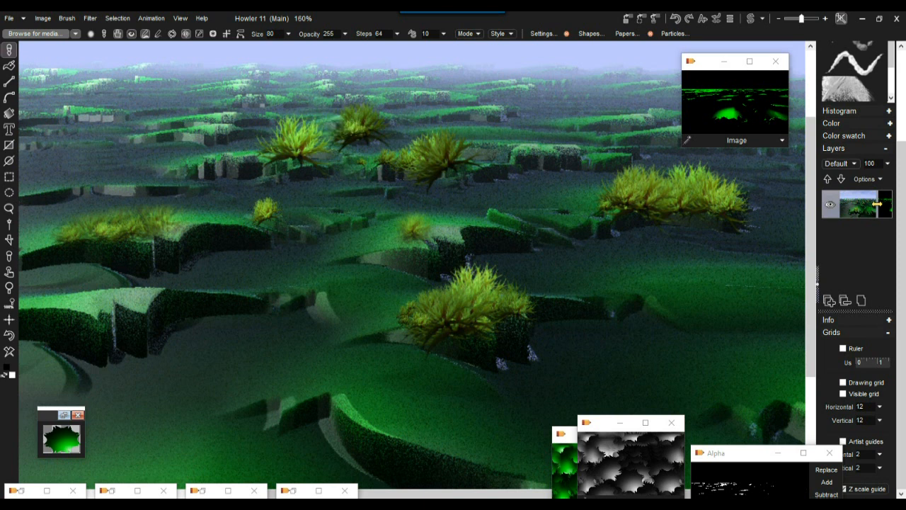
Step: Extend the grass over the large foreground mound and scatter tufts across the right foreground slope, moving the grayscale pattern window aside
{"action": "scroll", "coordinate": [417, 269], "scroll_direction": "down", "scroll_amount": 5}
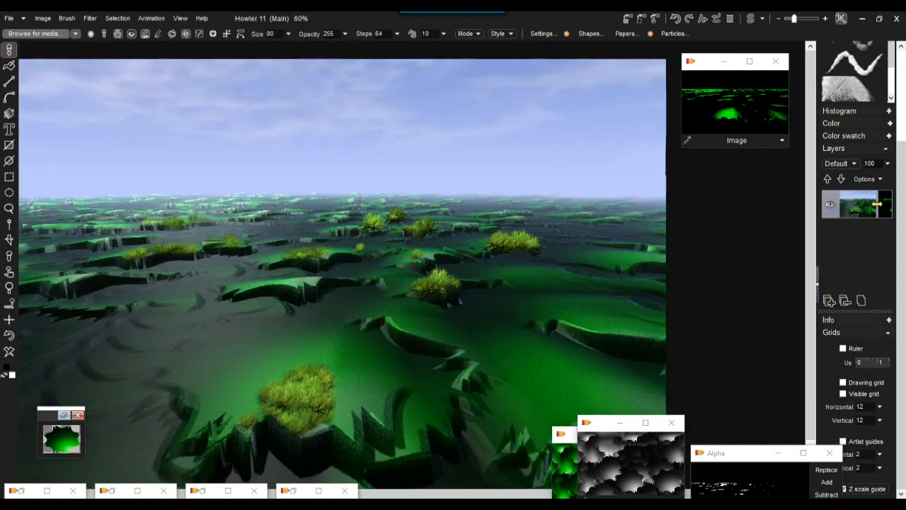
{"action": "mouse_move", "coordinate": [324, 402]}
{"action": "left_mouse_down"}
{"action": "mouse_move", "coordinate": [342, 399]}
{"action": "mouse_move", "coordinate": [318, 412]}
{"action": "mouse_move", "coordinate": [347, 425]}
{"action": "mouse_move", "coordinate": [338, 409]}
{"action": "mouse_move", "coordinate": [290, 382]}
{"action": "mouse_move", "coordinate": [244, 424]}
{"action": "mouse_move", "coordinate": [309, 429]}
{"action": "mouse_move", "coordinate": [326, 407]}
{"action": "mouse_move", "coordinate": [347, 431]}
{"action": "left_mouse_up"}
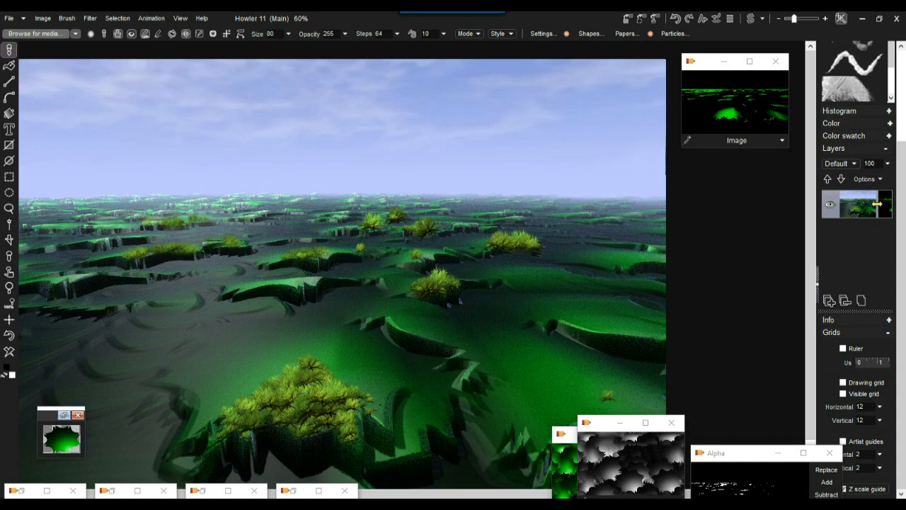
{"action": "mouse_move", "coordinate": [615, 395]}
{"action": "left_mouse_down"}
{"action": "mouse_move", "coordinate": [608, 404]}
{"action": "mouse_move", "coordinate": [552, 375]}
{"action": "left_mouse_up"}
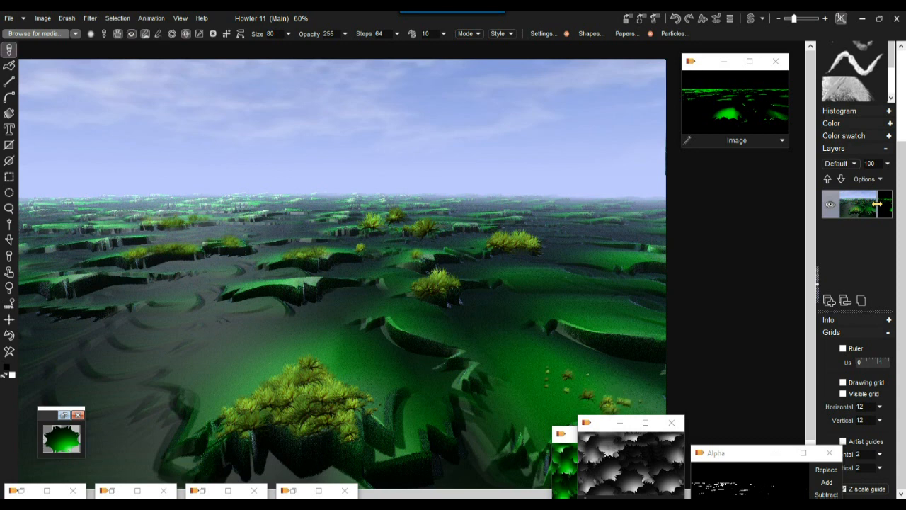
{"action": "left_click_drag", "start_coordinate": [619, 423], "coordinate": [825, 401]}
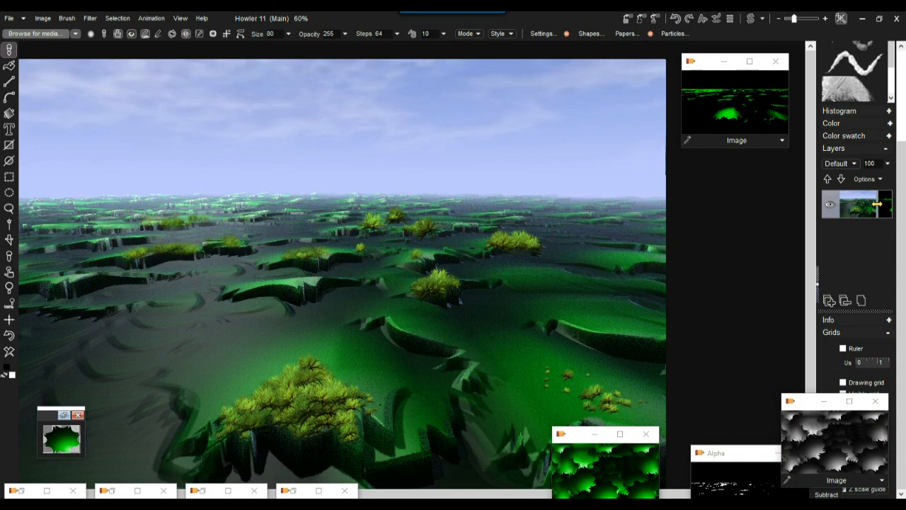
{"action": "left_click_drag", "start_coordinate": [624, 416], "coordinate": [593, 392]}
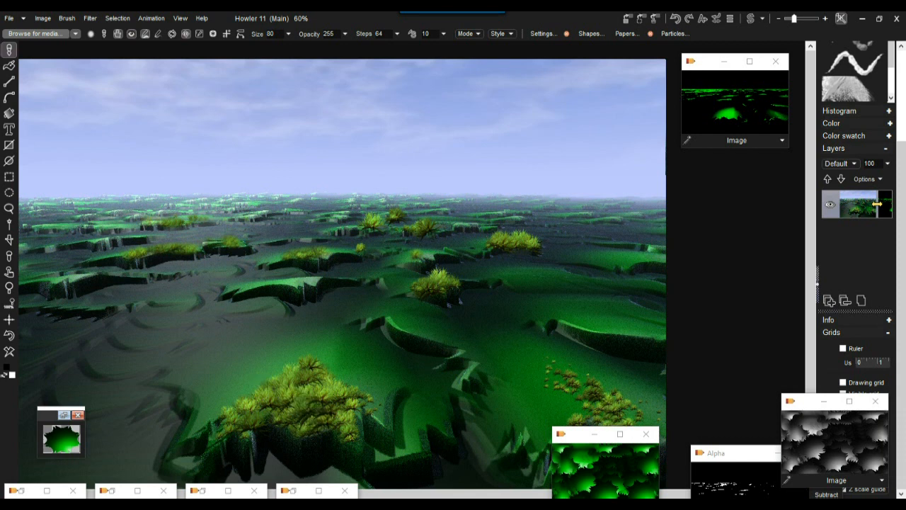
Step: Thicken the grass clump on the right foreground slope with a diagonal run of larger tufts
{"action": "scroll", "coordinate": [460, 301], "scroll_direction": "up", "scroll_amount": 3}
{"action": "left_click_drag", "start_coordinate": [459, 301], "coordinate": [181, 119]}
{"action": "left_click_drag", "start_coordinate": [482, 351], "coordinate": [420, 314]}
{"action": "scroll", "coordinate": [412, 301], "scroll_direction": "up", "scroll_amount": 5}
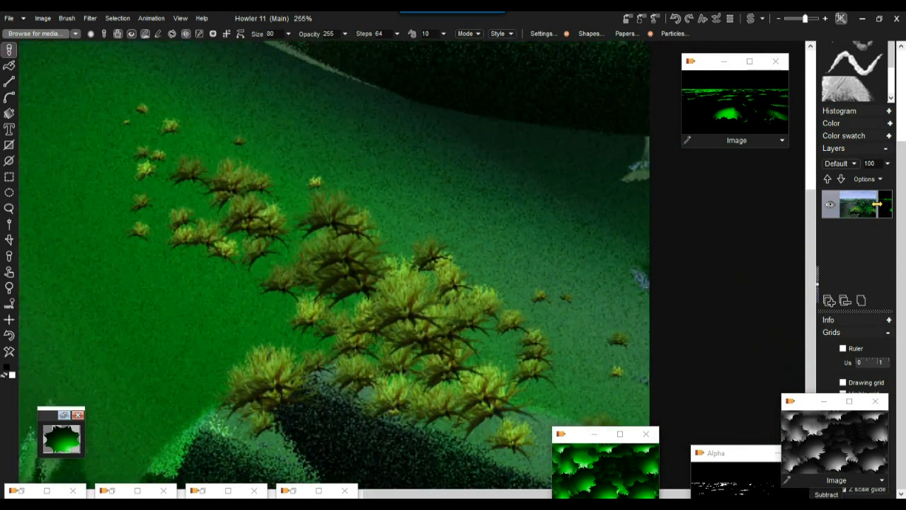
{"action": "mouse_move", "coordinate": [389, 247]}
{"action": "left_mouse_down"}
{"action": "mouse_move", "coordinate": [318, 193]}
{"action": "mouse_move", "coordinate": [328, 241]}
{"action": "mouse_move", "coordinate": [401, 275]}
{"action": "mouse_move", "coordinate": [402, 305]}
{"action": "mouse_move", "coordinate": [493, 350]}
{"action": "mouse_move", "coordinate": [439, 377]}
{"action": "mouse_move", "coordinate": [557, 411]}
{"action": "left_mouse_up"}
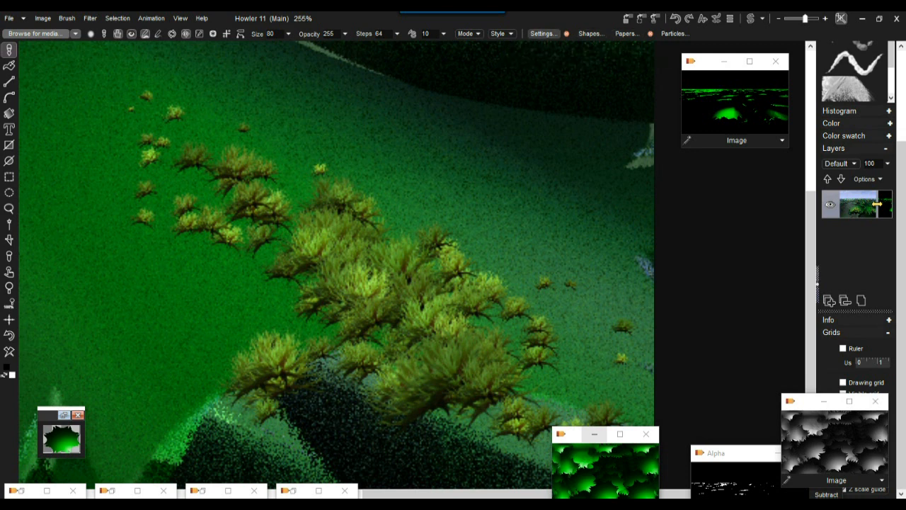
Step: Enable the brush's Shadow effect with offset 6, blur 6 and opacity 180, and stamp shadowed tufts at the slope clump's right edge
{"action": "left_click", "coordinate": [542, 34]}
{"action": "left_click_drag", "start_coordinate": [556, 47], "coordinate": [515, 58]}
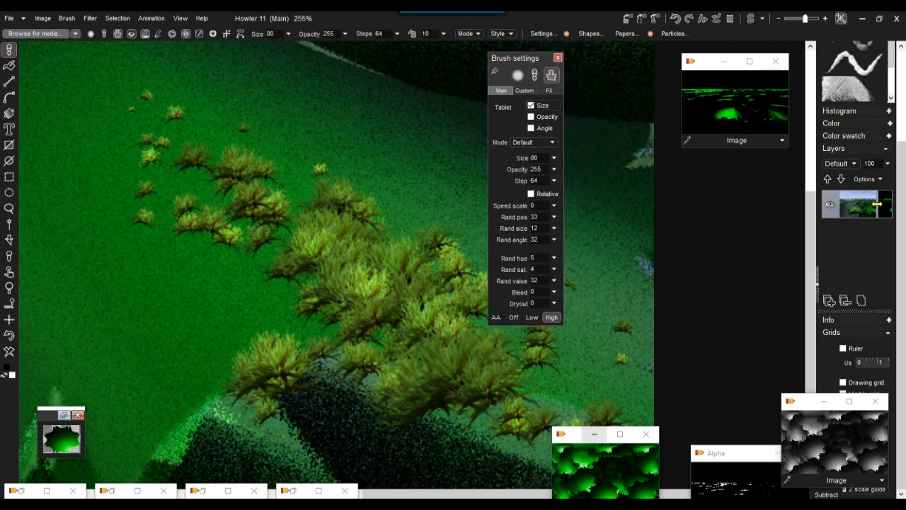
{"action": "left_click", "coordinate": [550, 91]}
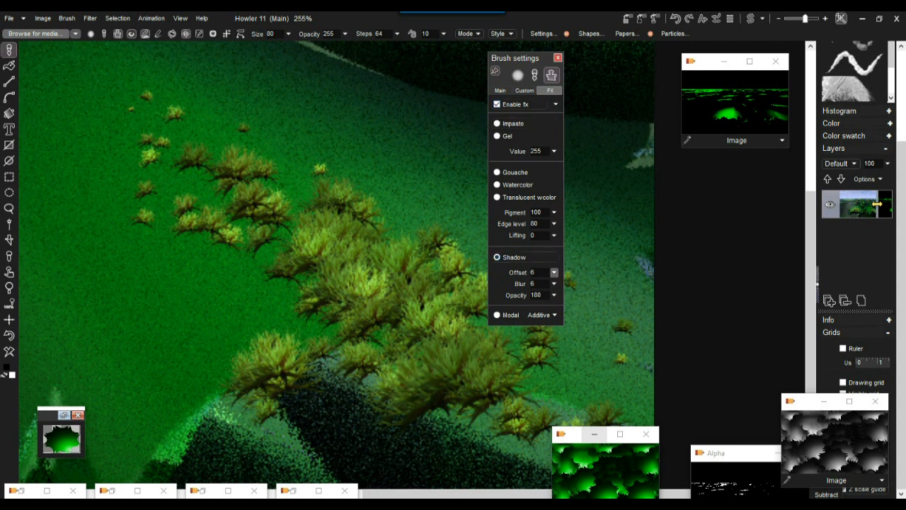
{"action": "left_click_drag", "start_coordinate": [514, 58], "coordinate": [270, 73]}
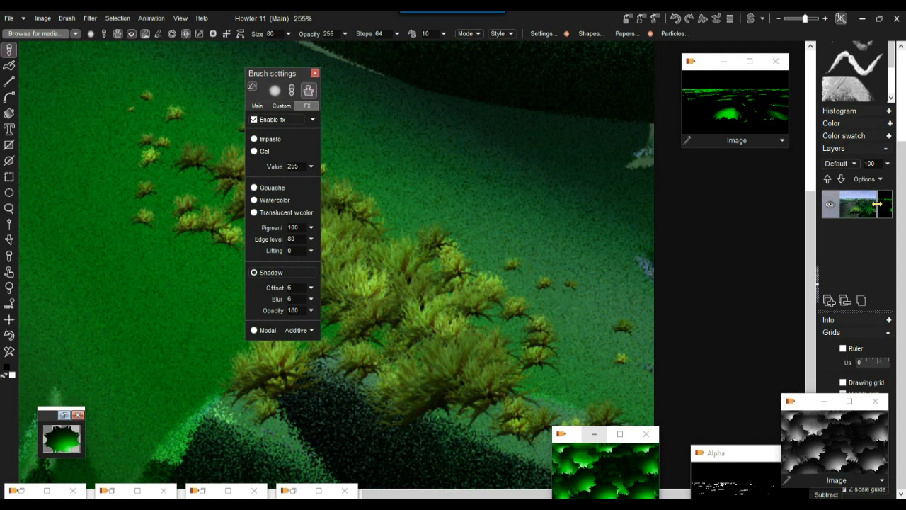
{"action": "left_click", "coordinate": [556, 296]}
{"action": "left_click", "coordinate": [571, 328]}
{"action": "left_click", "coordinate": [562, 375]}
{"action": "left_click", "coordinate": [437, 380]}
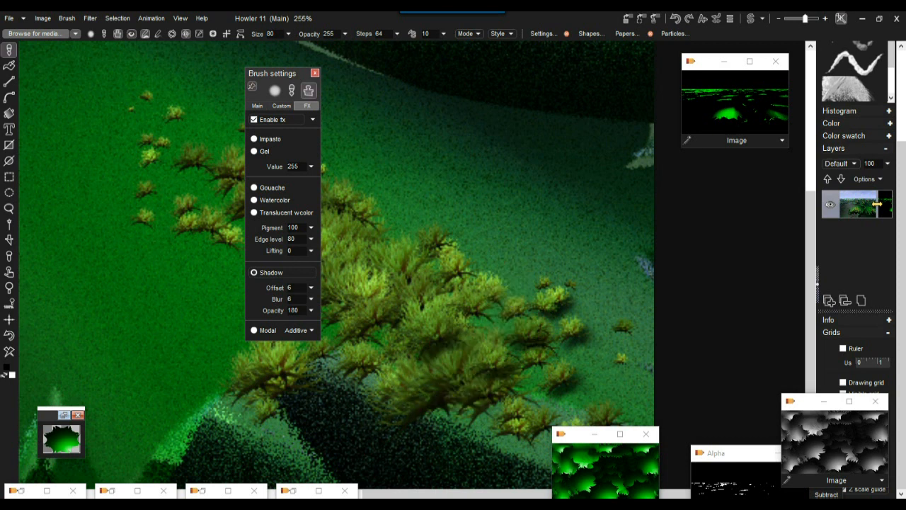
Step: Add shadowed tufts over the lower part and left end of the slope clump, moving the brush settings window clear of the image
{"action": "left_click", "coordinate": [451, 358]}
{"action": "left_click", "coordinate": [400, 392]}
{"action": "left_click", "coordinate": [502, 335]}
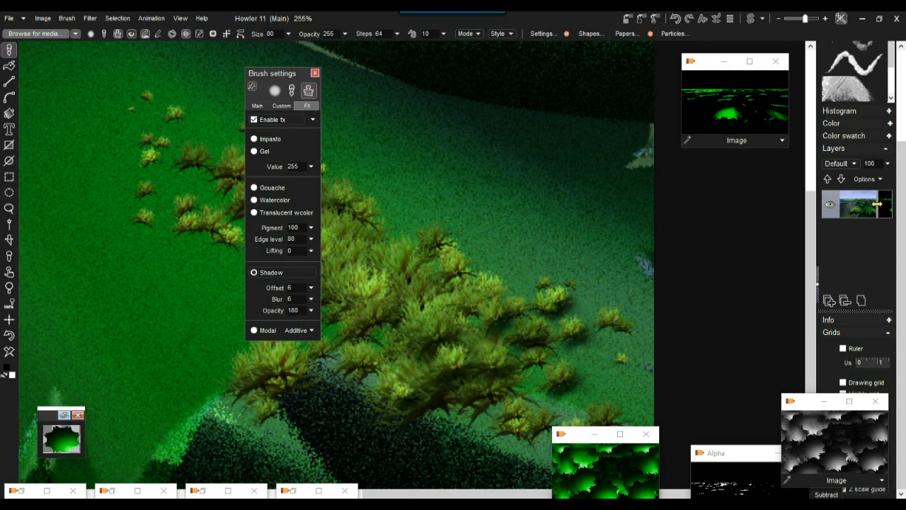
{"action": "left_click_drag", "start_coordinate": [572, 363], "coordinate": [428, 391]}
{"action": "left_click", "coordinate": [350, 341]}
{"action": "mouse_move", "coordinate": [395, 294]}
{"action": "left_mouse_down"}
{"action": "mouse_move", "coordinate": [349, 342]}
{"action": "mouse_move", "coordinate": [277, 384]}
{"action": "left_mouse_up"}
{"action": "left_click", "coordinate": [237, 141]}
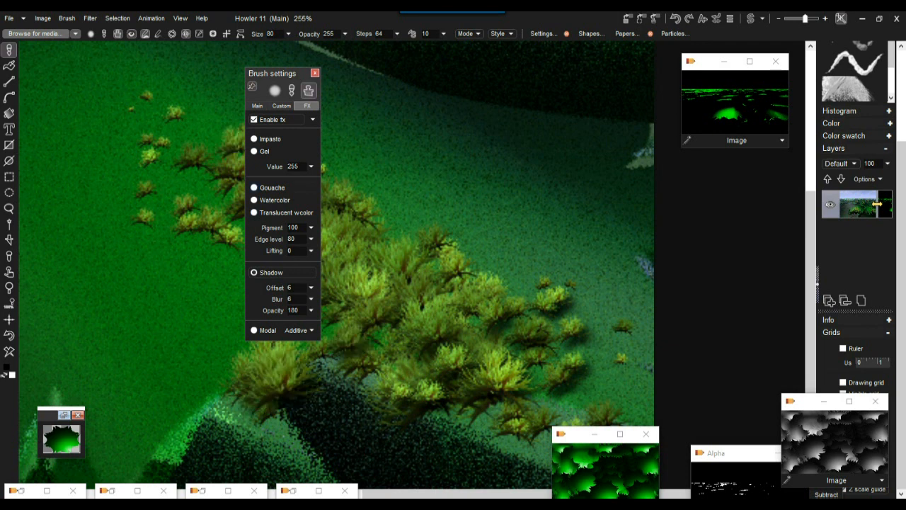
{"action": "mouse_move", "coordinate": [271, 73]}
{"action": "left_mouse_down"}
{"action": "mouse_move", "coordinate": [460, 87]}
{"action": "mouse_move", "coordinate": [689, 136]}
{"action": "left_mouse_up"}
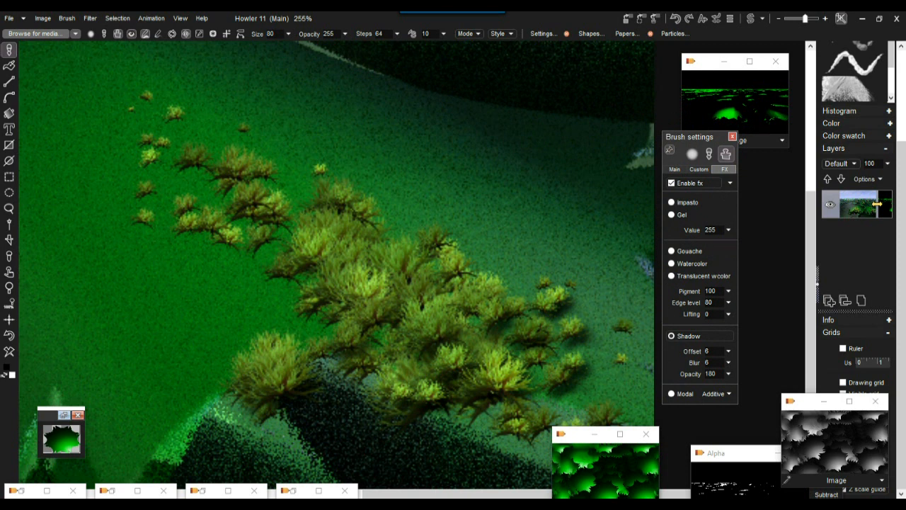
Step: Add a black drop shadow to the grass brush with fuzziness 17 and a slightly higher opacity
{"action": "left_click", "coordinate": [67, 18]}
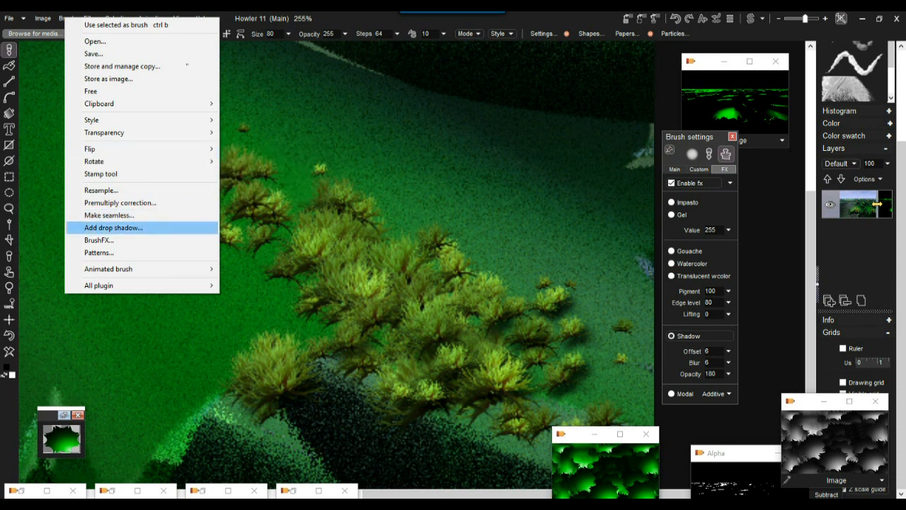
{"action": "left_click", "coordinate": [113, 228]}
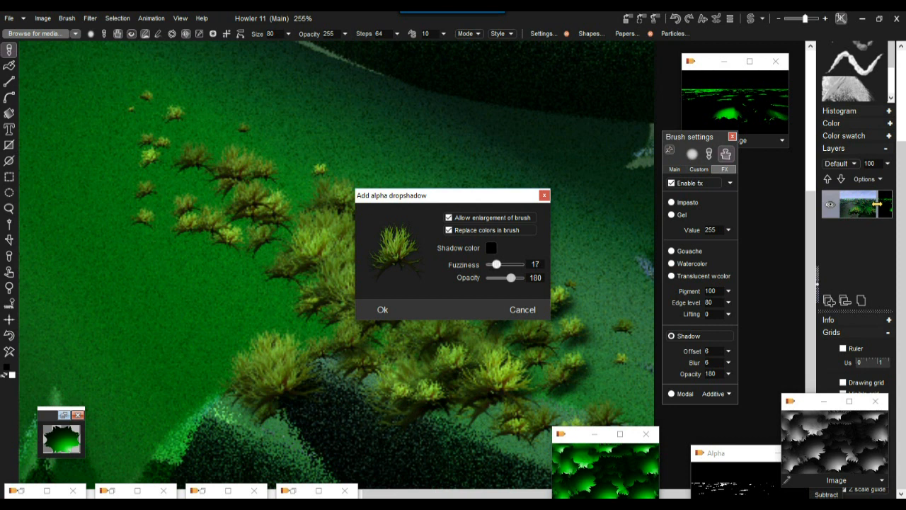
{"action": "left_click_drag", "start_coordinate": [510, 277], "coordinate": [514, 277]}
{"action": "left_click", "coordinate": [382, 310]}
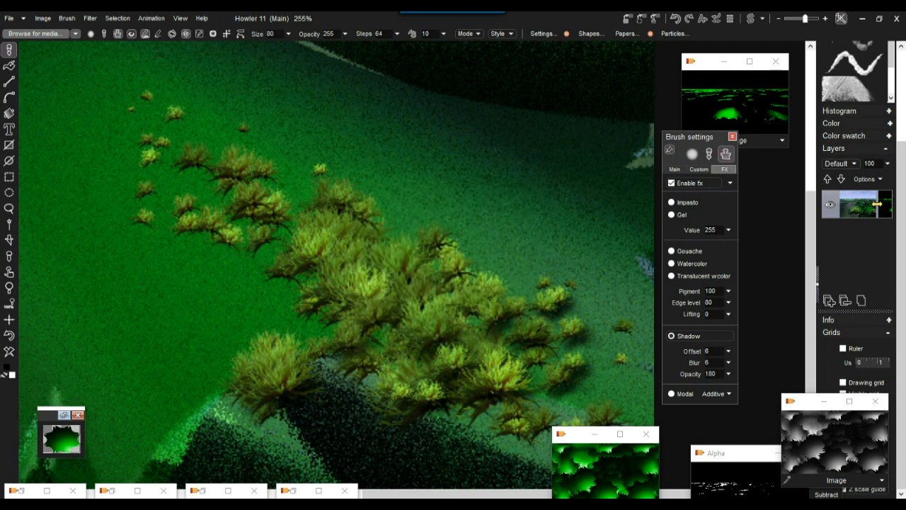
Step: Store a copy of the grass brush and set its scale to 142 and its hue to -48
{"action": "left_click", "coordinate": [67, 18]}
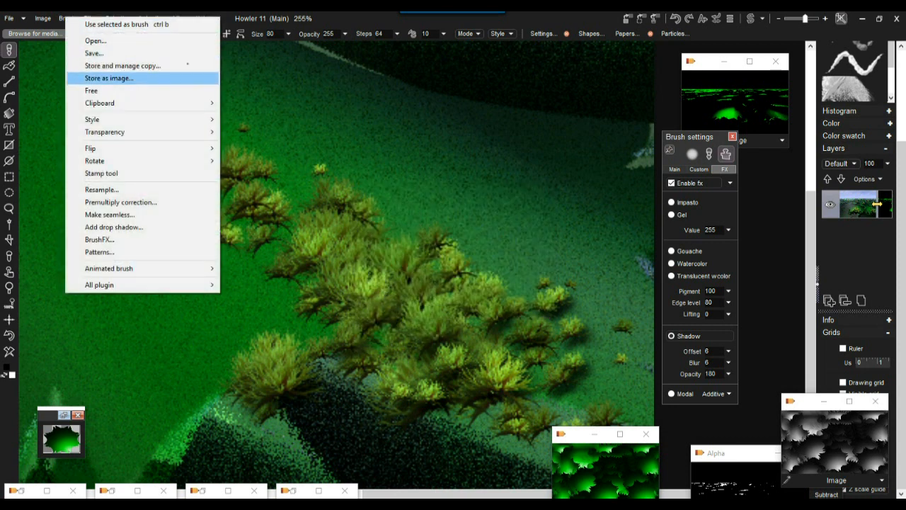
{"action": "left_click", "coordinate": [113, 65]}
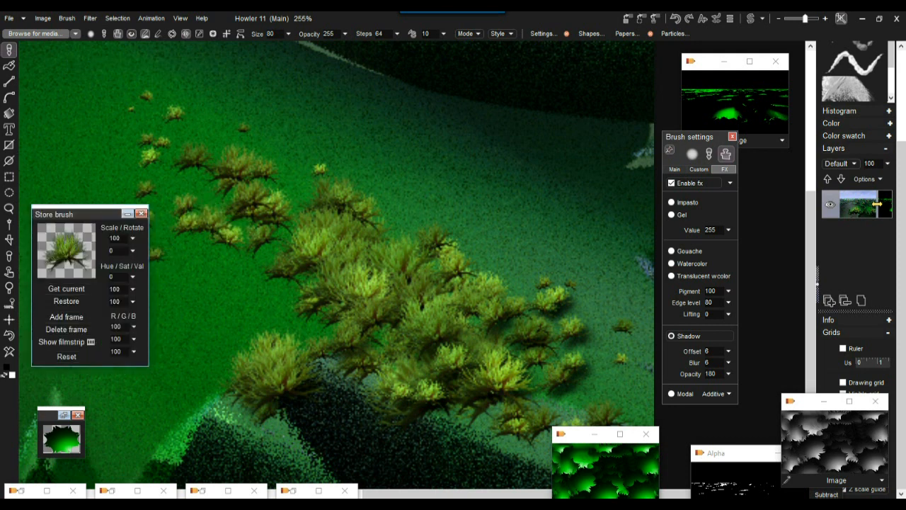
{"action": "left_click", "coordinate": [132, 237]}
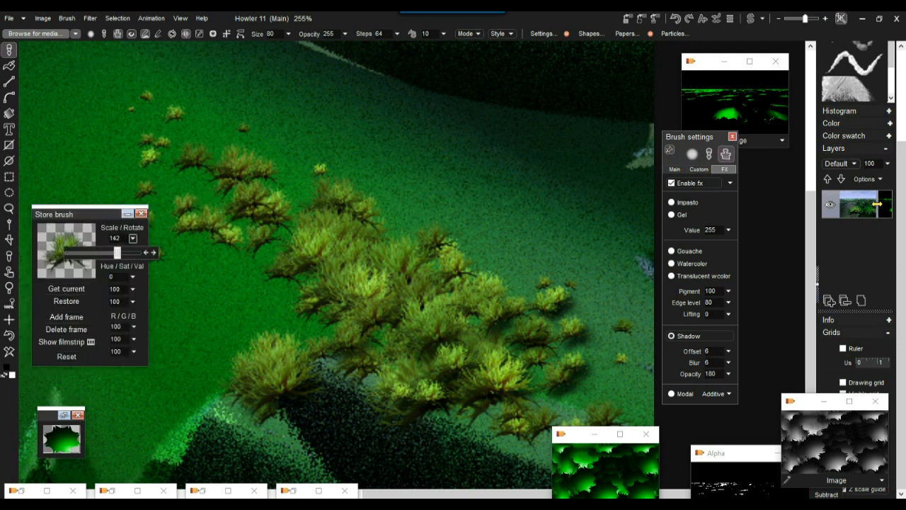
{"action": "left_click_drag", "start_coordinate": [117, 253], "coordinate": [117, 252]}
{"action": "left_click", "coordinate": [133, 276]}
{"action": "left_click_drag", "start_coordinate": [102, 291], "coordinate": [94, 291]}
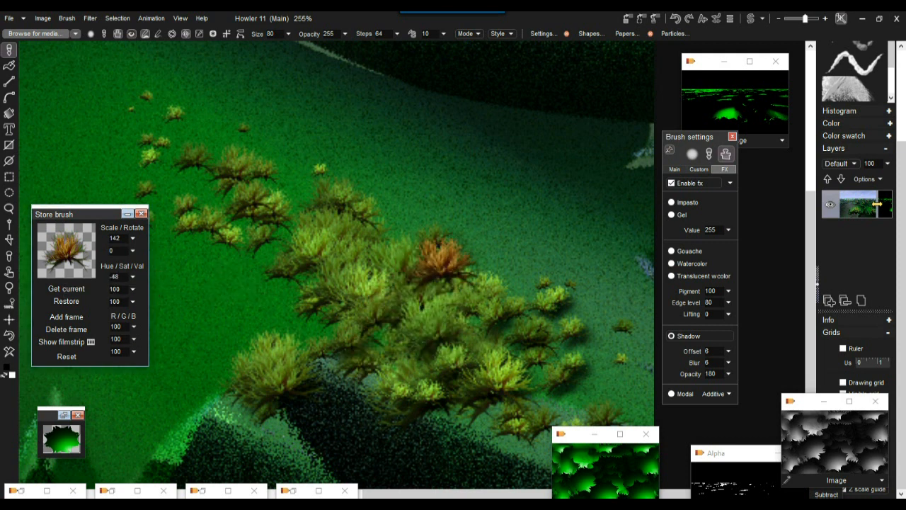
Step: Turn off the brush effects and stamp orange tufts over the middle and left end of the slope clump
{"action": "left_click", "coordinate": [481, 358]}
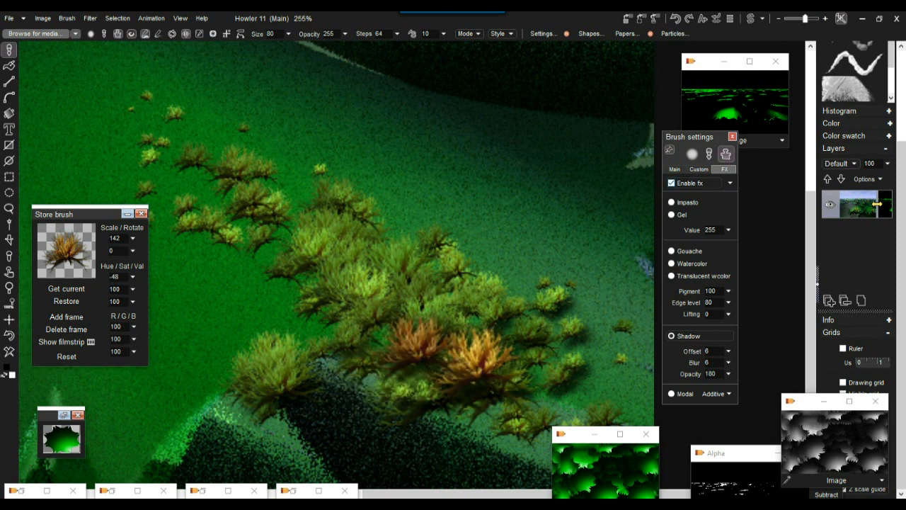
{"action": "left_click", "coordinate": [383, 290]}
{"action": "left_click", "coordinate": [297, 285]}
{"action": "left_click", "coordinate": [308, 321]}
{"action": "left_click", "coordinate": [406, 327]}
{"action": "left_click", "coordinate": [470, 341]}
{"action": "left_click", "coordinate": [388, 335]}
{"action": "left_click", "coordinate": [377, 356]}
{"action": "left_click", "coordinate": [292, 358]}
{"action": "left_click", "coordinate": [249, 387]}
{"action": "left_click", "coordinate": [385, 361]}
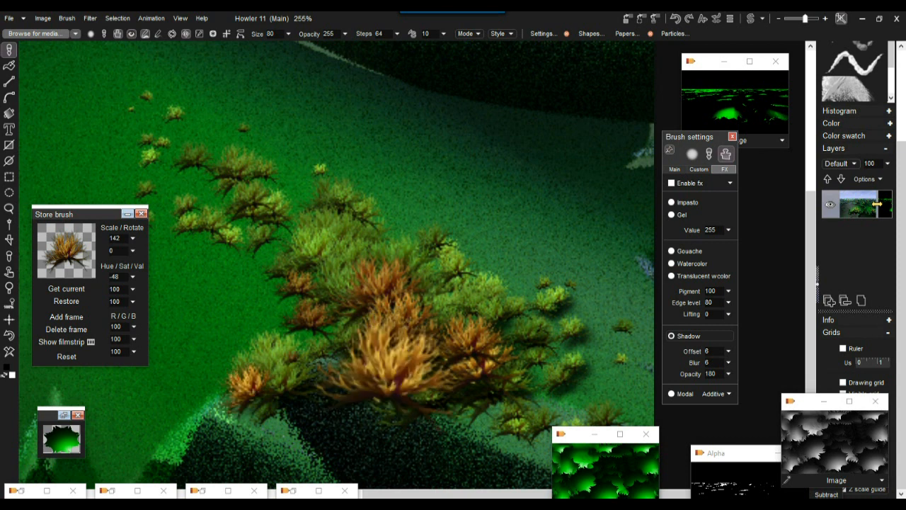
Step: Fill the lower right part of the slope clump with overlapping orange tufts
{"action": "left_click", "coordinate": [440, 378]}
{"action": "left_click", "coordinate": [477, 397]}
{"action": "left_click", "coordinate": [522, 364]}
{"action": "left_click", "coordinate": [464, 325]}
{"action": "left_click", "coordinate": [487, 334]}
{"action": "left_click", "coordinate": [505, 389]}
{"action": "left_click", "coordinate": [492, 416]}
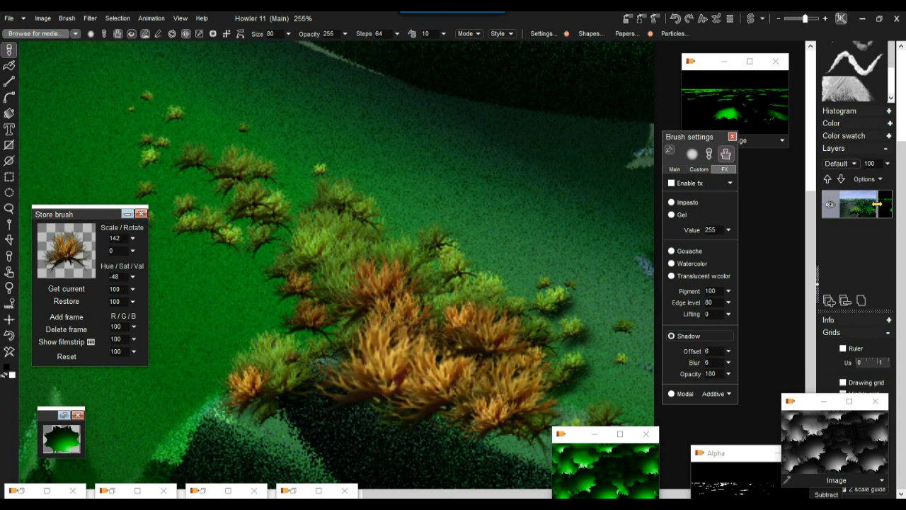
Step: Stamp small orange tufts around the far right end of the slope clump
{"action": "mouse_move", "coordinate": [395, 317]}
{"action": "left_mouse_down"}
{"action": "mouse_move", "coordinate": [203, 265]}
{"action": "mouse_move", "coordinate": [180, 217]}
{"action": "left_mouse_up"}
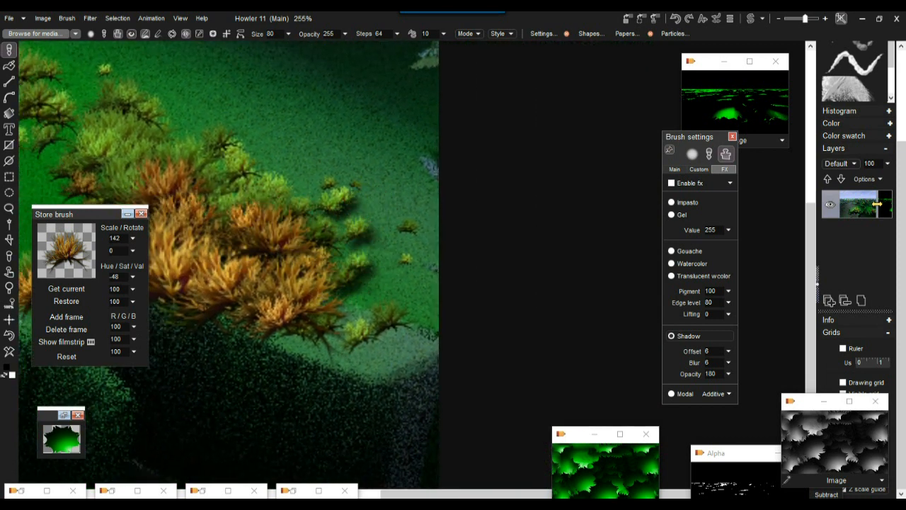
{"action": "left_click", "coordinate": [363, 220]}
{"action": "left_click", "coordinate": [395, 233]}
{"action": "left_click", "coordinate": [387, 230]}
{"action": "left_click", "coordinate": [370, 236]}
{"action": "left_click", "coordinate": [338, 225]}
{"action": "left_click", "coordinate": [355, 237]}
{"action": "left_click", "coordinate": [385, 252]}
{"action": "left_click", "coordinate": [394, 255]}
{"action": "left_click", "coordinate": [350, 258]}
{"action": "left_click", "coordinate": [341, 247]}
{"action": "left_click", "coordinate": [371, 255]}
{"action": "left_click", "coordinate": [392, 267]}
{"action": "left_click", "coordinate": [351, 283]}
Step: Try tufts along the slope clump's upper edge and place one large orange tuft there
{"action": "left_click", "coordinate": [369, 185]}
{"action": "left_click", "coordinate": [249, 188]}
{"action": "left_click", "coordinate": [244, 185]}
{"action": "left_click", "coordinate": [248, 183]}
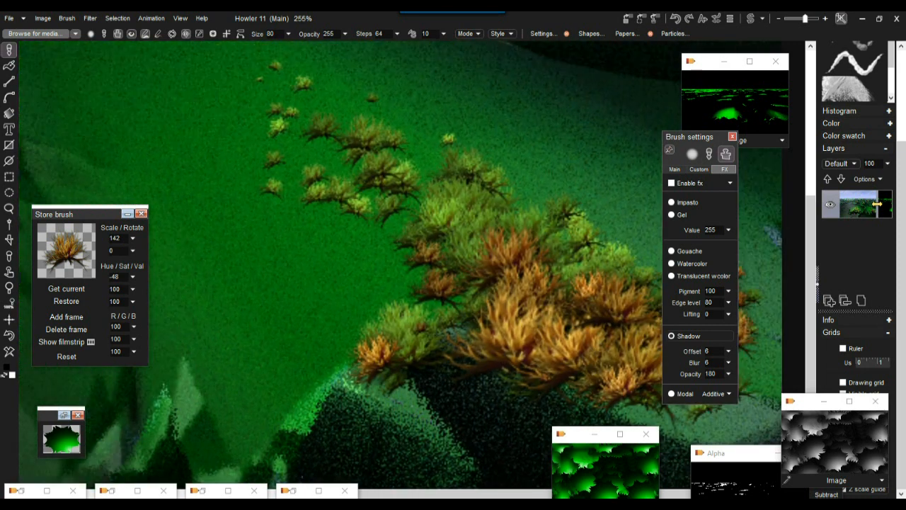
{"action": "left_click_drag", "start_coordinate": [412, 265], "coordinate": [425, 279]}
{"action": "left_click", "coordinate": [571, 249]}
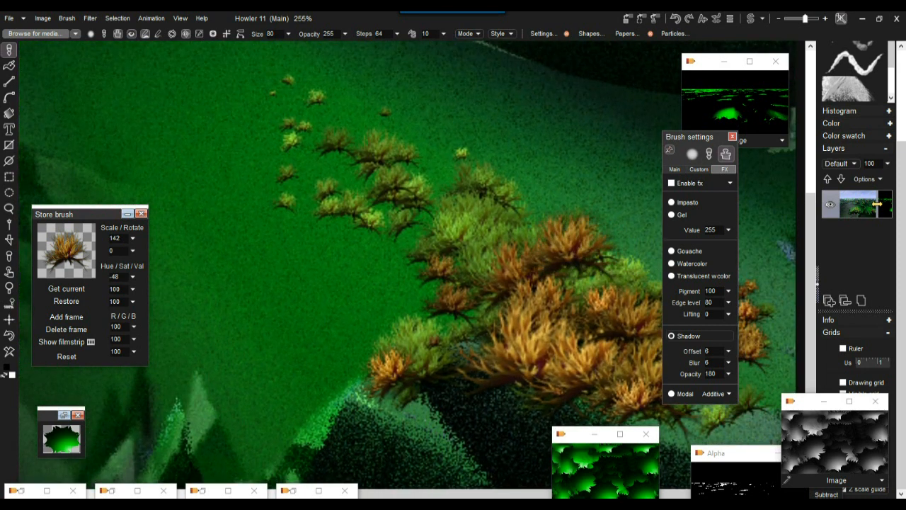
Step: Undo the trial tufts on the large foreground mound and cover its grass with smaller orange tufts
{"action": "scroll", "coordinate": [412, 265], "scroll_direction": "down", "scroll_amount": 5}
{"action": "mouse_move", "coordinate": [312, 241]}
{"action": "left_mouse_down"}
{"action": "mouse_move", "coordinate": [354, 241]}
{"action": "mouse_move", "coordinate": [542, 281]}
{"action": "left_mouse_up"}
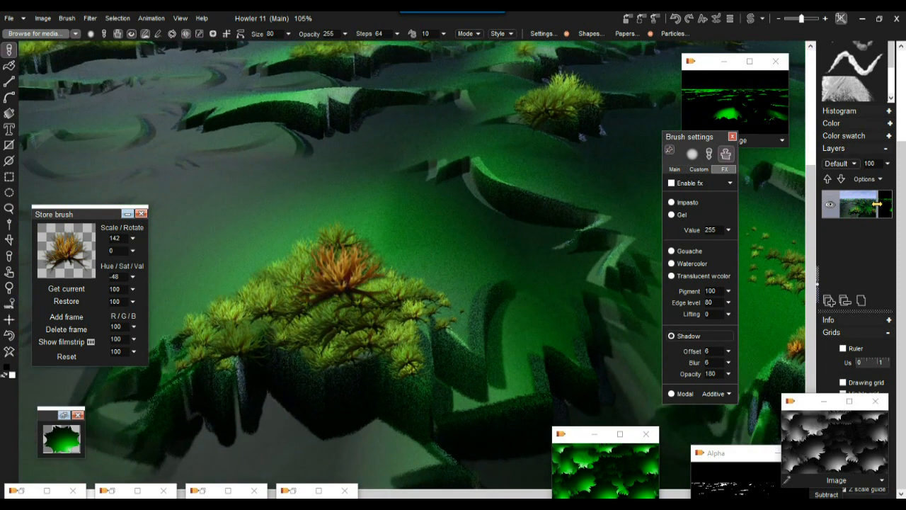
{"action": "left_click", "coordinate": [343, 230]}
{"action": "left_click", "coordinate": [342, 239]}
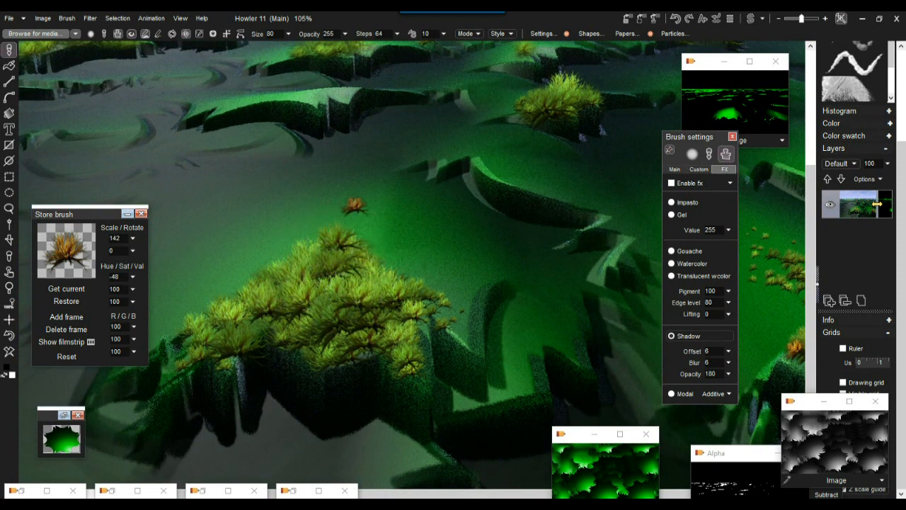
{"action": "mouse_move", "coordinate": [336, 221]}
{"action": "left_mouse_down"}
{"action": "mouse_move", "coordinate": [289, 246]}
{"action": "mouse_move", "coordinate": [317, 266]}
{"action": "mouse_move", "coordinate": [283, 279]}
{"action": "mouse_move", "coordinate": [262, 273]}
{"action": "mouse_move", "coordinate": [283, 287]}
{"action": "mouse_move", "coordinate": [358, 301]}
{"action": "mouse_move", "coordinate": [354, 311]}
{"action": "mouse_move", "coordinate": [212, 327]}
{"action": "mouse_move", "coordinate": [305, 350]}
{"action": "mouse_move", "coordinate": [333, 368]}
{"action": "mouse_move", "coordinate": [410, 357]}
{"action": "mouse_move", "coordinate": [398, 280]}
{"action": "mouse_move", "coordinate": [361, 245]}
{"action": "mouse_move", "coordinate": [390, 294]}
{"action": "mouse_move", "coordinate": [369, 283]}
{"action": "mouse_move", "coordinate": [342, 239]}
{"action": "mouse_move", "coordinate": [351, 256]}
{"action": "left_mouse_up"}
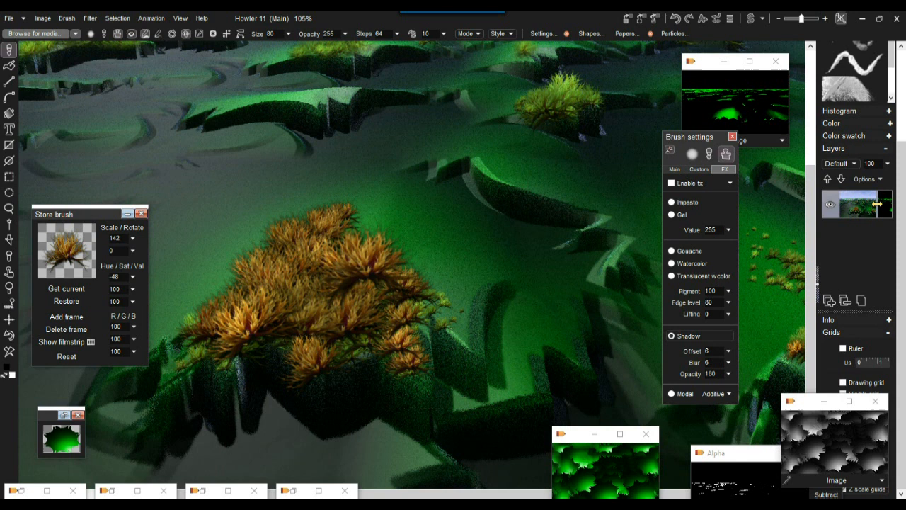
Step: Set the brush's speed scale to 0, random position to 7 and random size to 6
{"action": "left_click", "coordinate": [675, 169]}
{"action": "left_click_drag", "start_coordinate": [690, 136], "coordinate": [519, 132]}
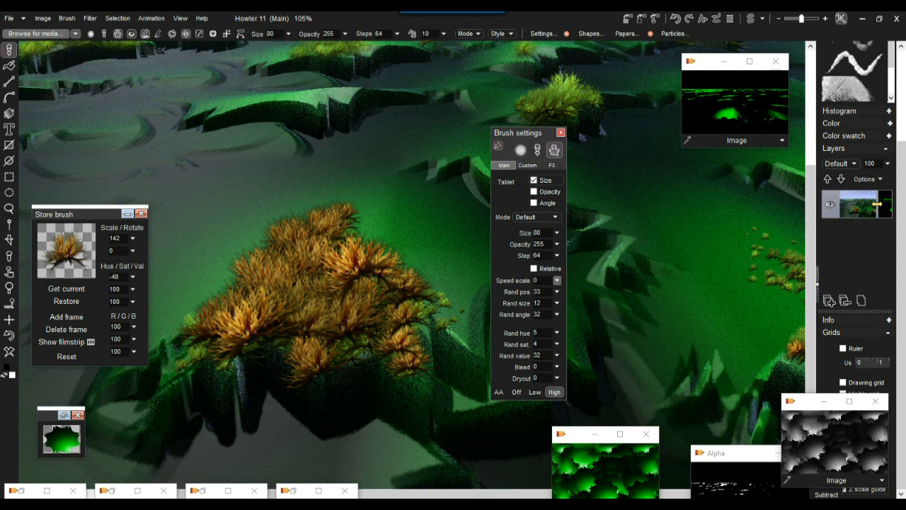
{"action": "left_click", "coordinate": [557, 280]}
{"action": "left_click_drag", "start_coordinate": [525, 294], "coordinate": [548, 295]}
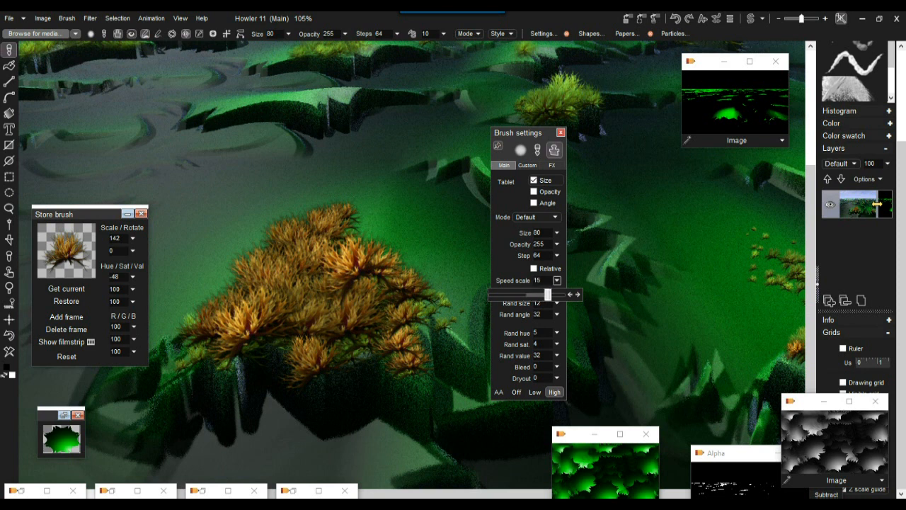
{"action": "left_click_drag", "start_coordinate": [548, 295], "coordinate": [538, 295]}
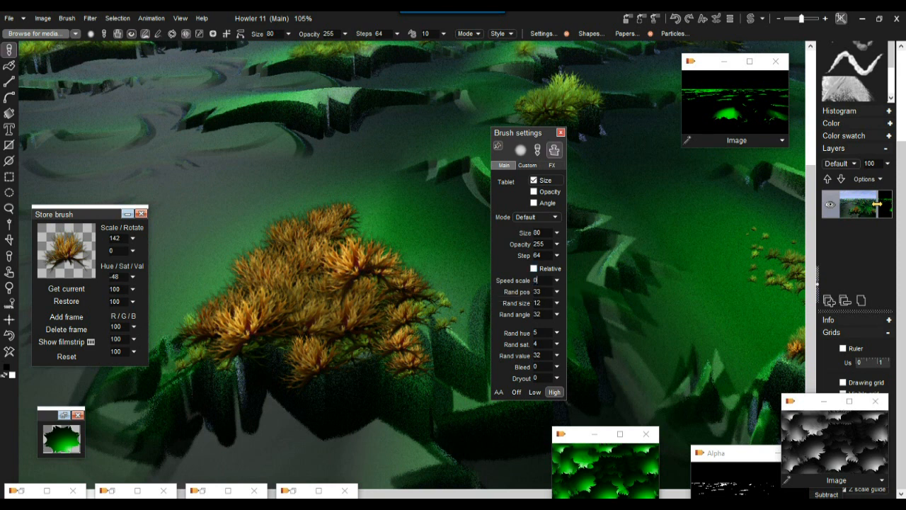
{"action": "key", "text": "Tab"}
{"action": "type", "text": "7"}
{"action": "key", "text": "Tab"}
{"action": "type", "text": "6"}
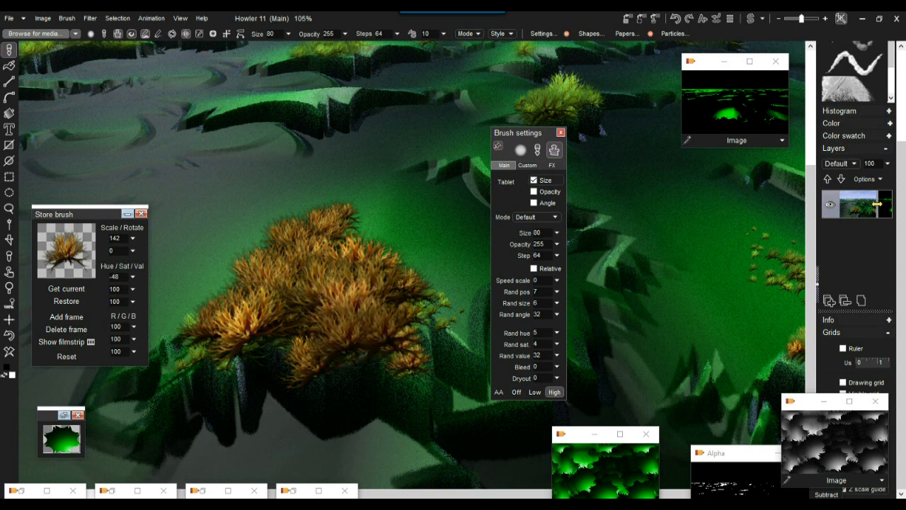
Step: Set the brush's random angle to 4 and random hue to 63, and paint multicoloured tufts across the mound's lower half
{"action": "left_click", "coordinate": [556, 313]}
{"action": "left_click_drag", "start_coordinate": [499, 329], "coordinate": [494, 329]}
{"action": "left_click", "coordinate": [556, 332]}
{"action": "left_click_drag", "start_coordinate": [517, 346], "coordinate": [501, 346]}
{"action": "mouse_move", "coordinate": [378, 286]}
{"action": "left_mouse_down"}
{"action": "mouse_move", "coordinate": [308, 278]}
{"action": "mouse_move", "coordinate": [223, 310]}
{"action": "mouse_move", "coordinate": [375, 330]}
{"action": "mouse_move", "coordinate": [238, 349]}
{"action": "mouse_move", "coordinate": [340, 353]}
{"action": "left_mouse_up"}
Step: Set the brush's random hue to 31 and paint varied tufts along the mound's left side and front edge
{"action": "left_click", "coordinate": [557, 332]}
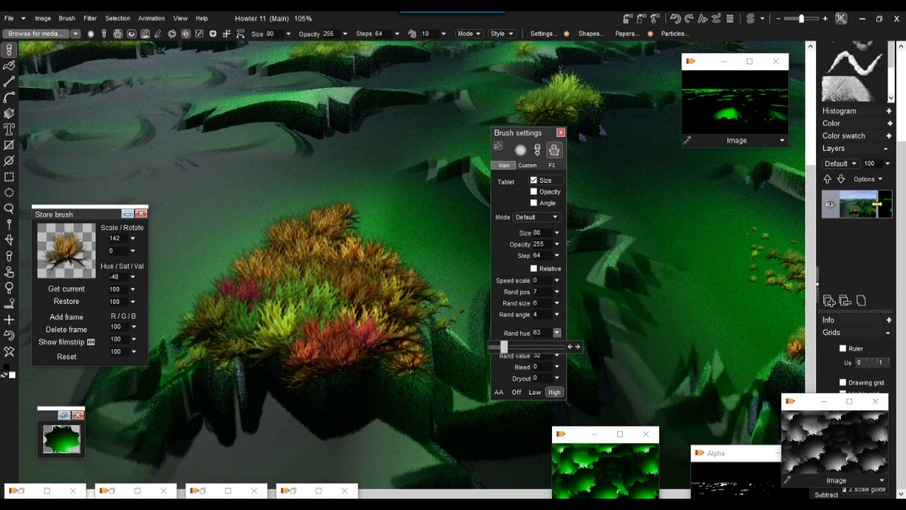
{"action": "left_click_drag", "start_coordinate": [500, 346], "coordinate": [496, 346]}
{"action": "mouse_move", "coordinate": [249, 292]}
{"action": "left_mouse_down"}
{"action": "mouse_move", "coordinate": [302, 297]}
{"action": "mouse_move", "coordinate": [207, 322]}
{"action": "mouse_move", "coordinate": [256, 354]}
{"action": "mouse_move", "coordinate": [165, 368]}
{"action": "left_mouse_up"}
{"action": "mouse_move", "coordinate": [317, 362]}
{"action": "left_mouse_down"}
{"action": "mouse_move", "coordinate": [232, 332]}
{"action": "mouse_move", "coordinate": [186, 360]}
{"action": "mouse_move", "coordinate": [317, 354]}
{"action": "left_mouse_up"}
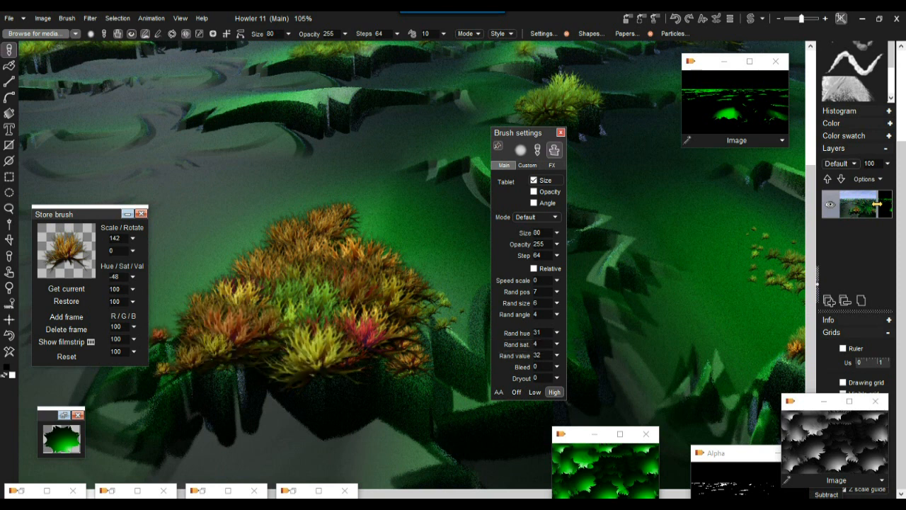
{"action": "left_click", "coordinate": [408, 352]}
{"action": "left_click", "coordinate": [411, 355]}
{"action": "mouse_move", "coordinate": [407, 350]}
{"action": "left_mouse_down"}
{"action": "mouse_move", "coordinate": [343, 328]}
{"action": "mouse_move", "coordinate": [230, 357]}
{"action": "mouse_move", "coordinate": [233, 347]}
{"action": "left_mouse_up"}
{"action": "left_click_drag", "start_coordinate": [321, 344], "coordinate": [332, 349]}
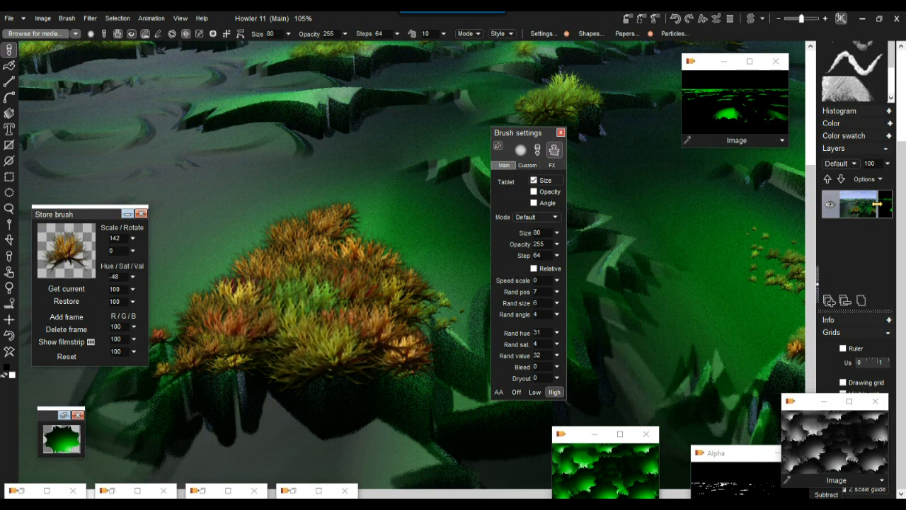
Step: Set the brush's random value to 58, bleed to 16 and dryout to 3
{"action": "left_click", "coordinate": [557, 355]}
{"action": "left_click_drag", "start_coordinate": [514, 368], "coordinate": [547, 369]}
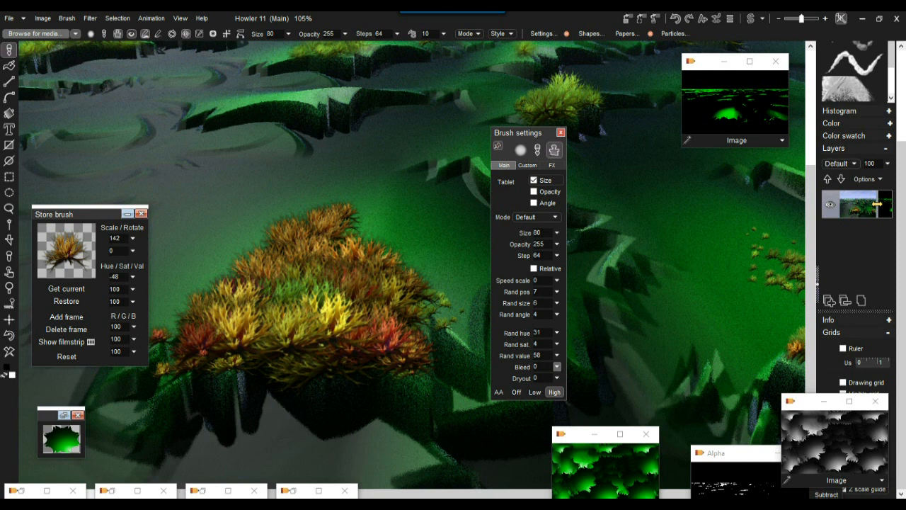
{"action": "left_click", "coordinate": [558, 367]}
{"action": "mouse_move", "coordinate": [492, 381]}
{"action": "left_mouse_down"}
{"action": "mouse_move", "coordinate": [503, 381]}
{"action": "mouse_move", "coordinate": [494, 381]}
{"action": "left_mouse_up"}
{"action": "left_click", "coordinate": [557, 378]}
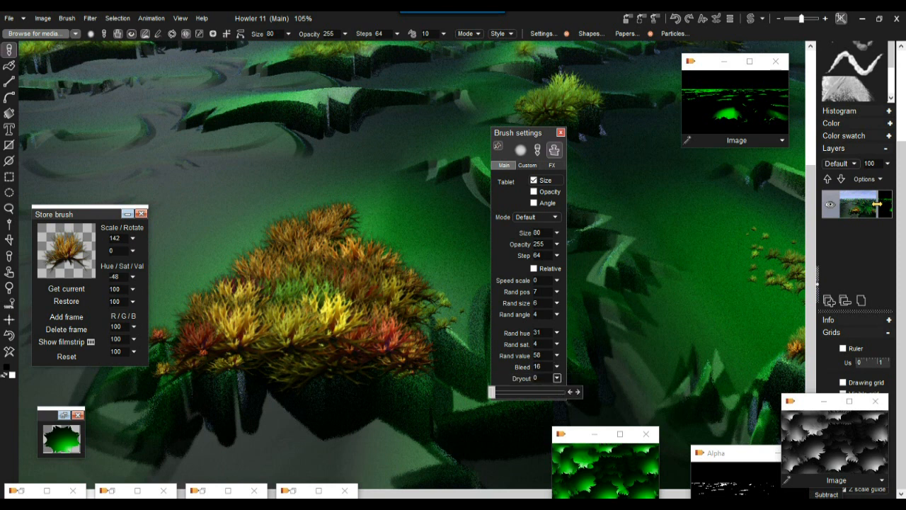
{"action": "left_click_drag", "start_coordinate": [492, 392], "coordinate": [495, 392]}
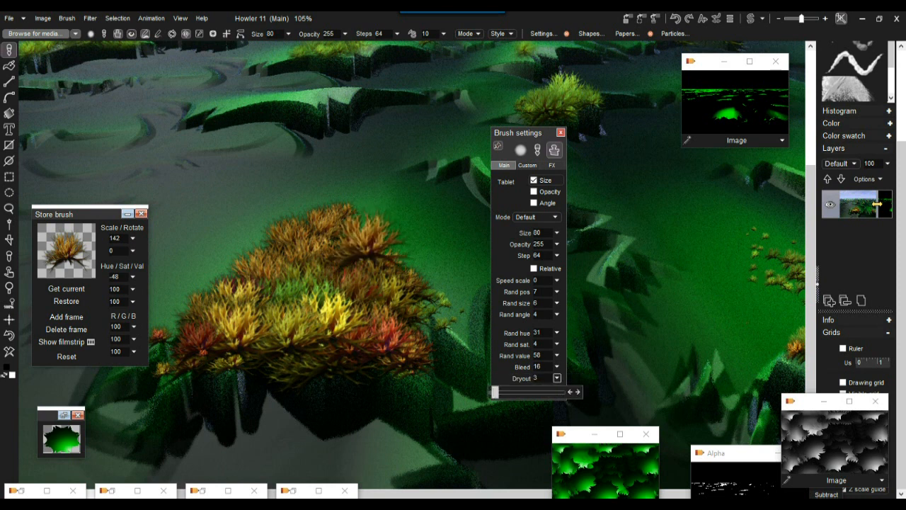
Step: Scatter red, orange and yellow tufts over the mid-distance ridges behind the mound and review the whole landscape
{"action": "mouse_move", "coordinate": [260, 92]}
{"action": "left_mouse_down"}
{"action": "mouse_move", "coordinate": [304, 97]}
{"action": "mouse_move", "coordinate": [189, 113]}
{"action": "left_mouse_up"}
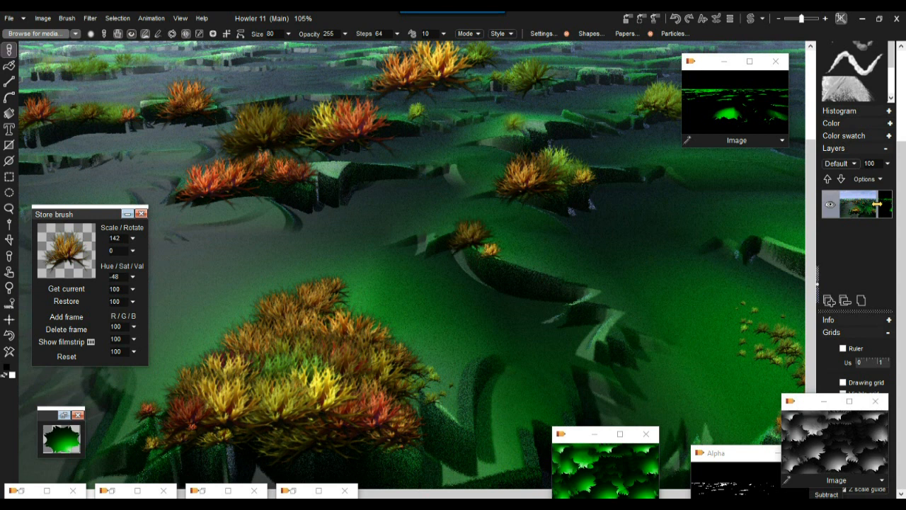
{"action": "scroll", "coordinate": [602, 240], "scroll_direction": "down", "scroll_amount": 1}
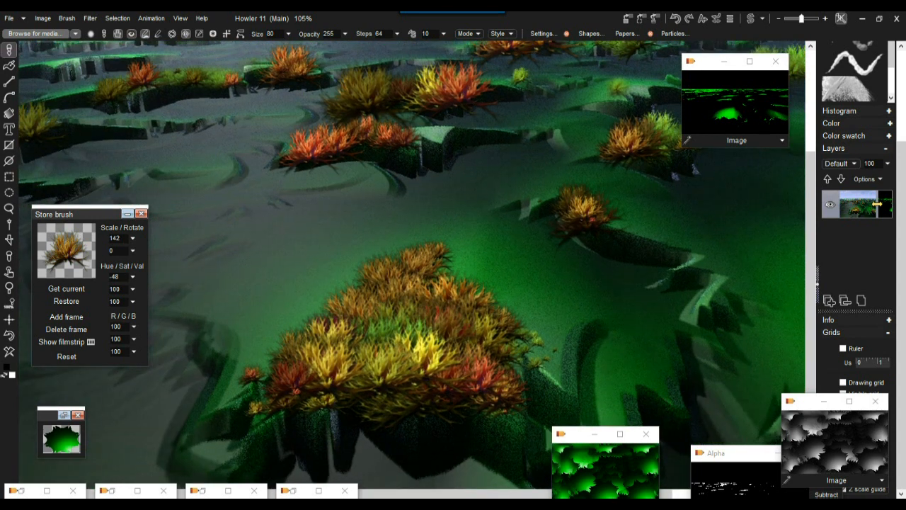
{"action": "scroll", "coordinate": [602, 241], "scroll_direction": "down", "scroll_amount": 6}
{"action": "scroll", "coordinate": [602, 241], "scroll_direction": "up", "scroll_amount": 5}
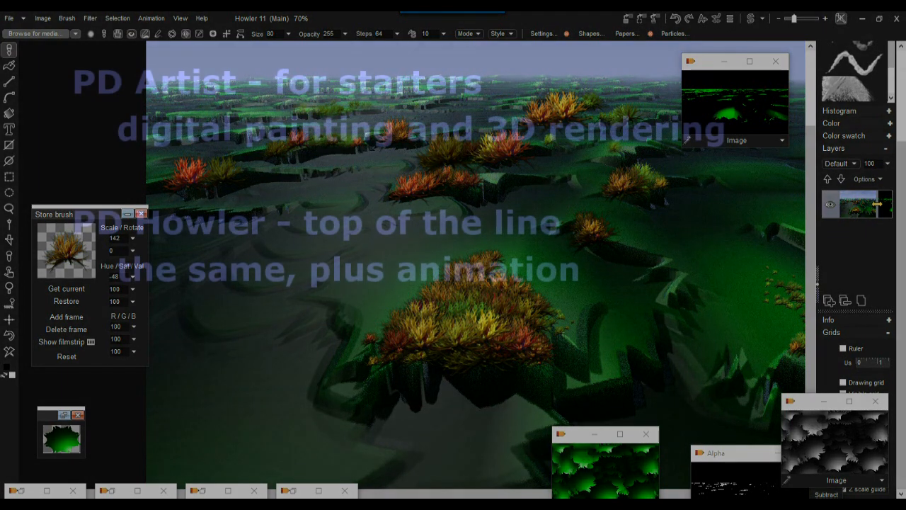